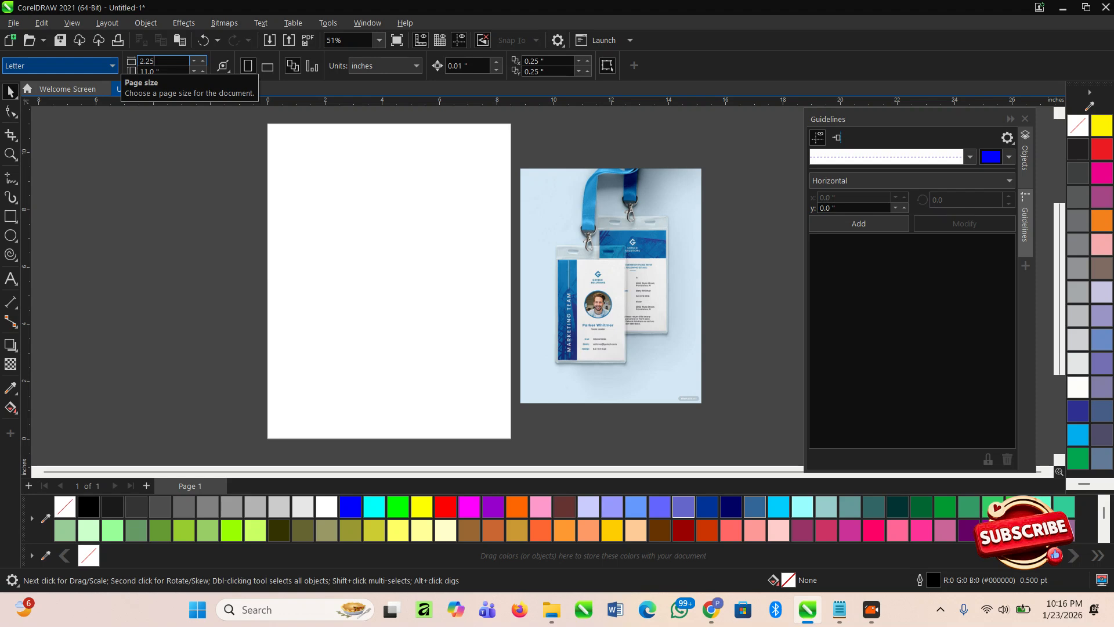
- Set the page size to 2.25 × 3.5 inches for the ID card
key(Tab)
text(3.5)
key(Return)
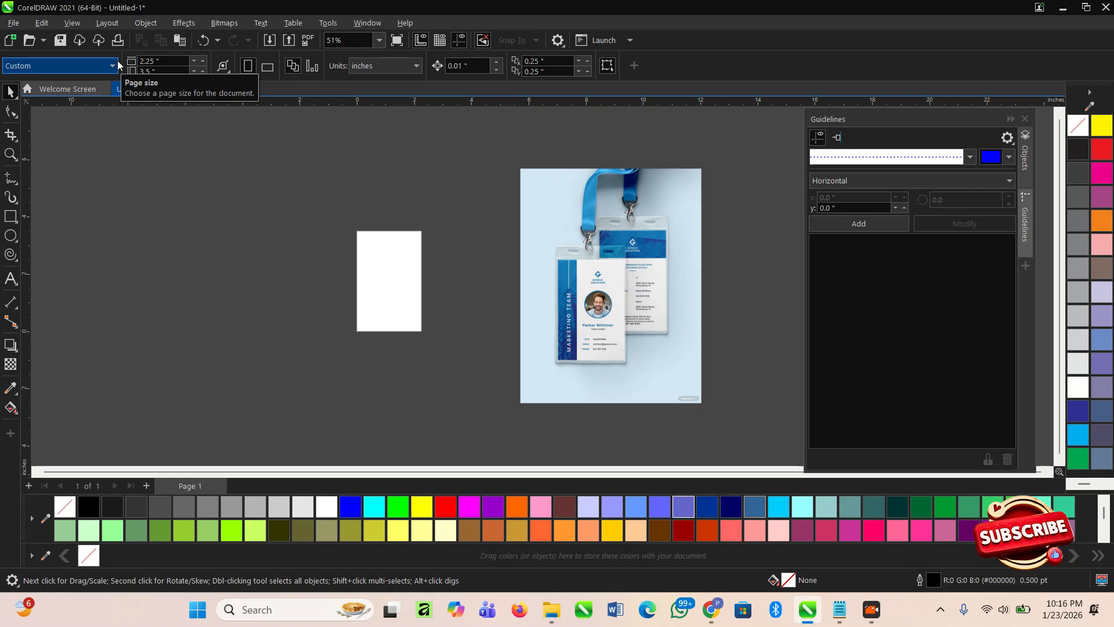
scroll(415, 298, up, 2)
scroll(436, 294, down, 2)
- Shrink the reference ID-card image and move it beside the page
click(583, 318)
drag(720, 407, 673, 349)
drag(623, 285, 494, 280)
scroll(463, 284, up, 2)
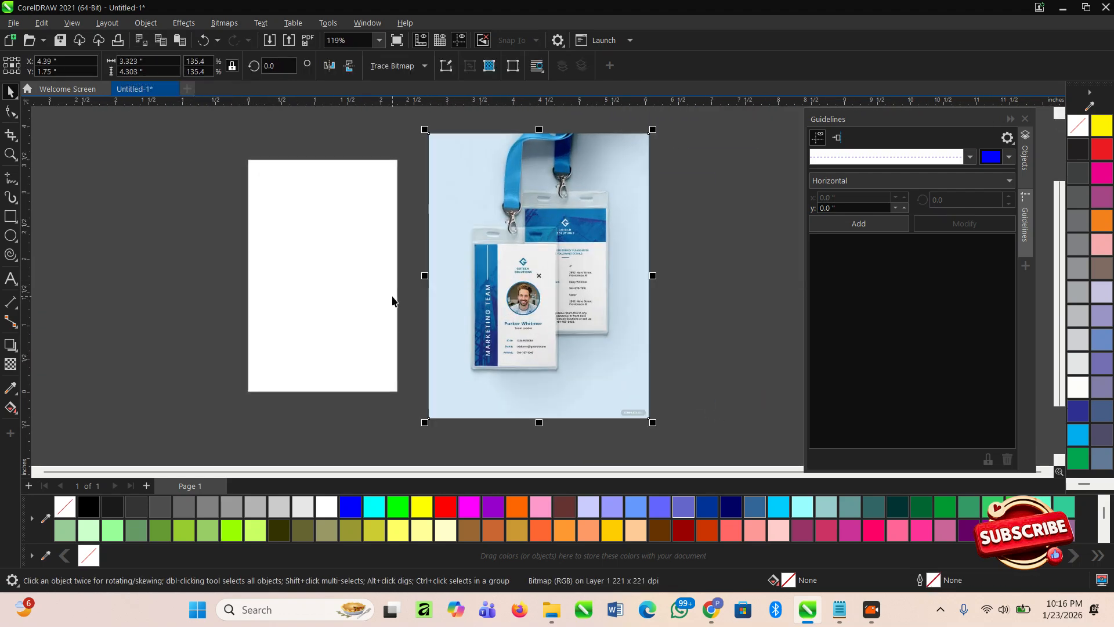
scroll(279, 256, up, 1)
scroll(310, 276, down, 1)
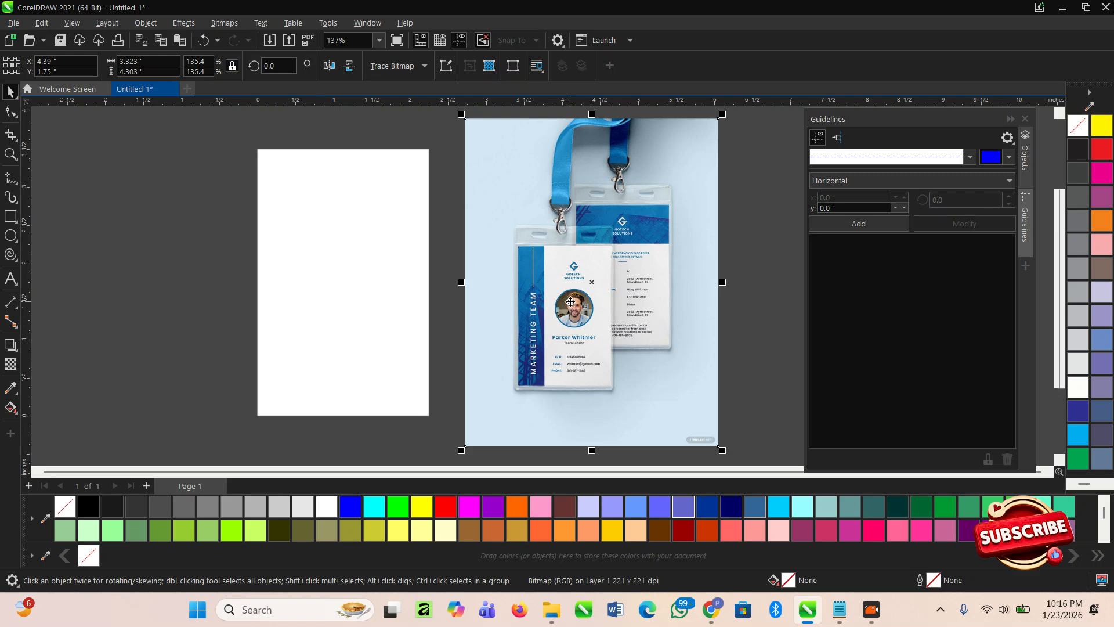
scroll(399, 305, up, 1)
click(400, 304)
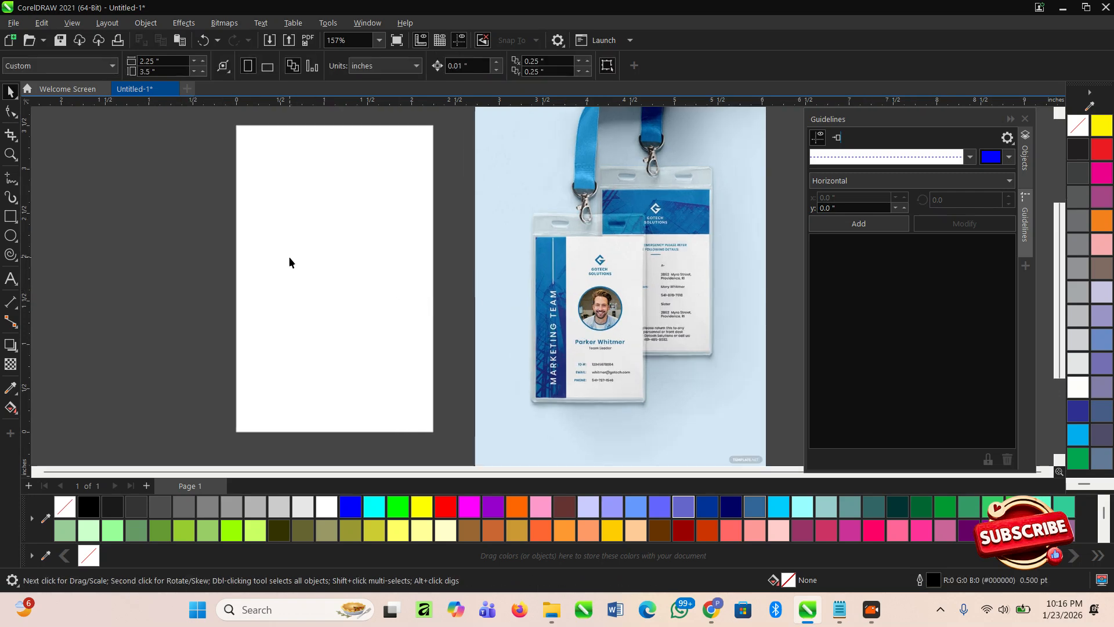
- Draw a rectangle covering the whole card page
click(10, 216)
drag(235, 125, 435, 432)
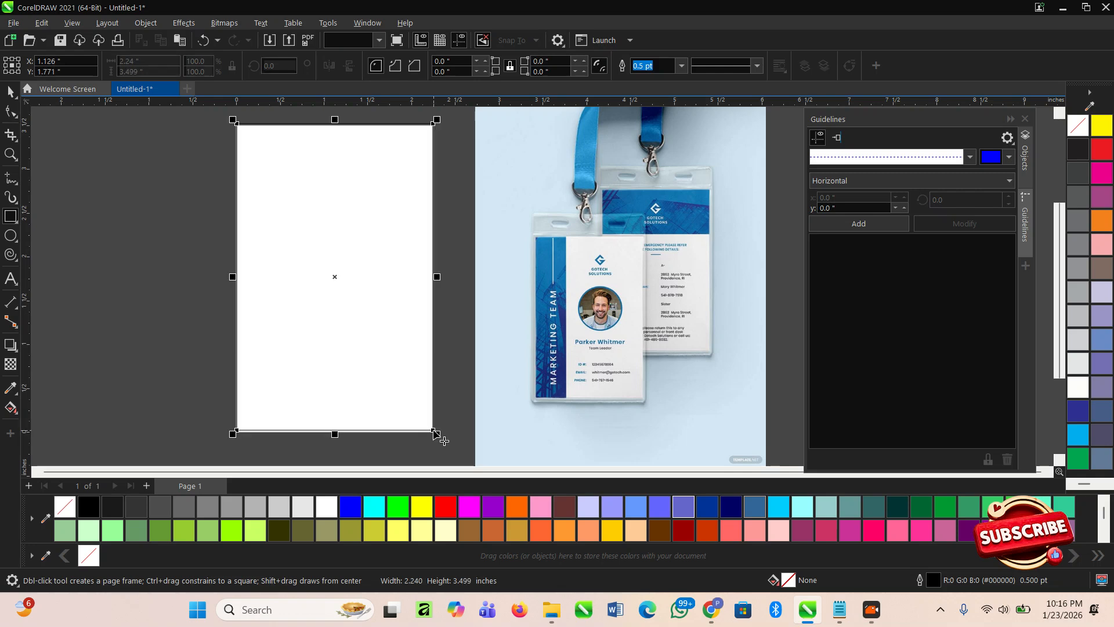
key(space)
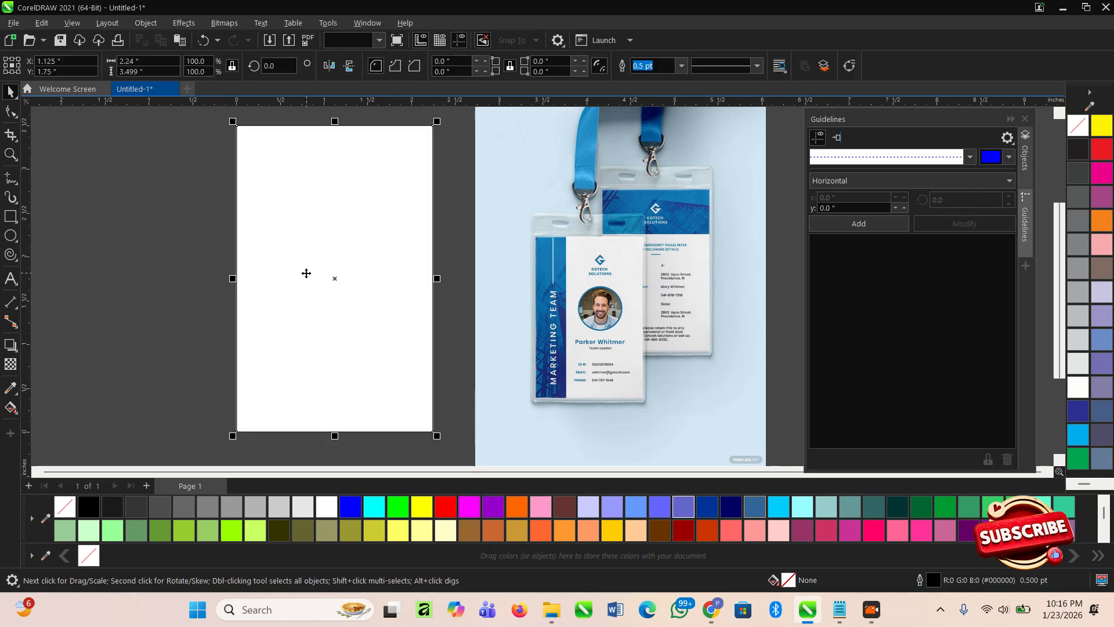
scroll(310, 344, up, 1)
click(109, 354)
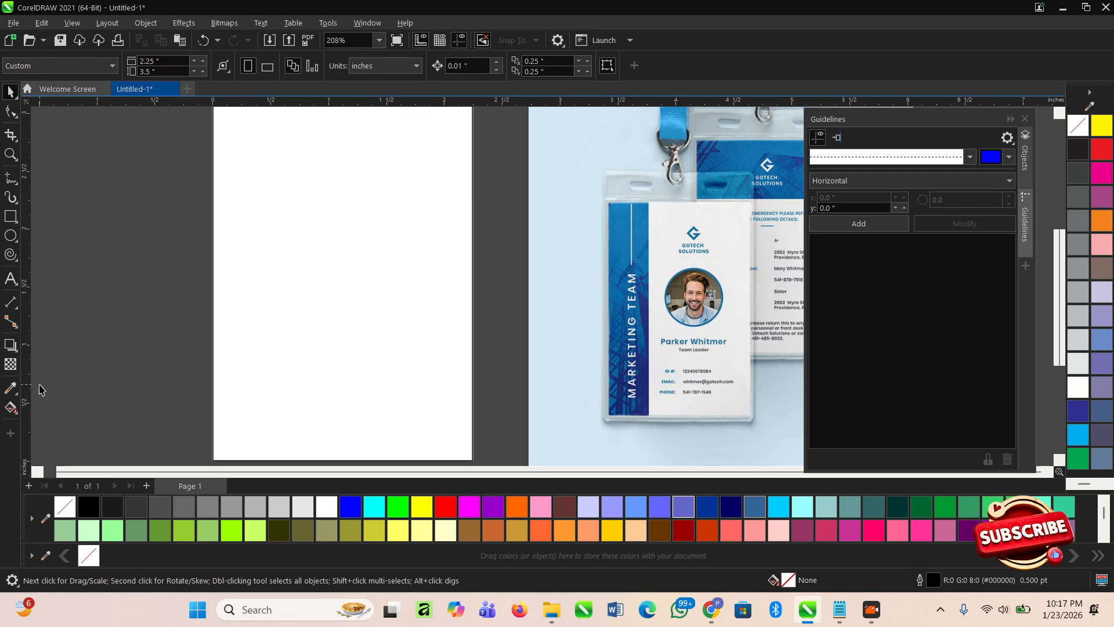
- Fill the page rectangle with the blue (#1A7AB6) sampled from the reference card
click(14, 390)
scroll(285, 323, down, 1)
scroll(522, 291, up, 1)
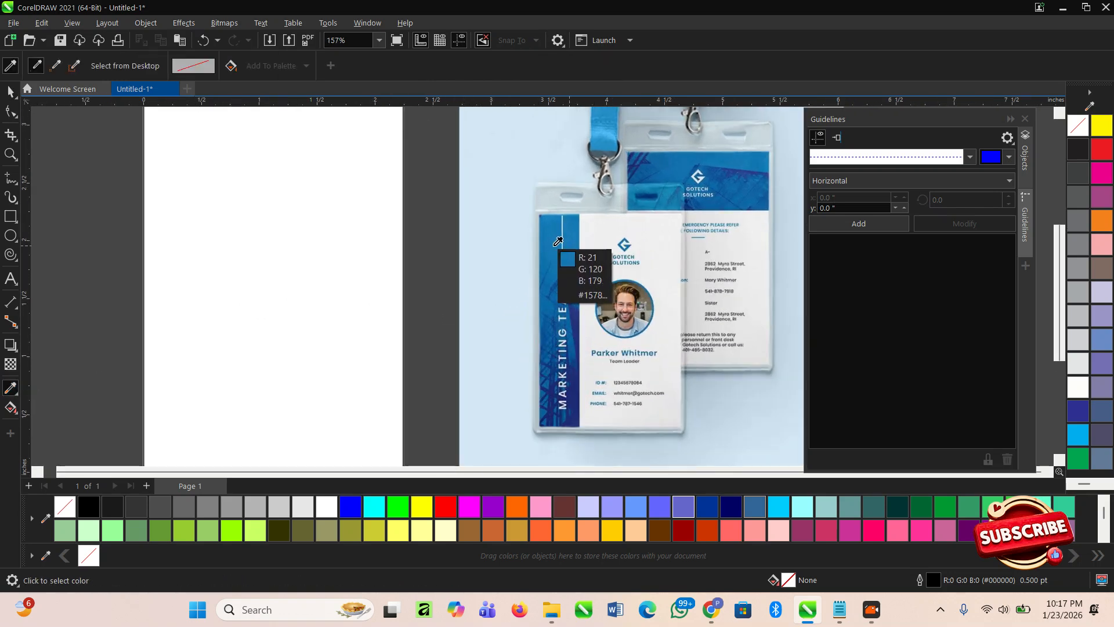
click(557, 241)
click(277, 246)
key(space)
scroll(281, 248, down, 1)
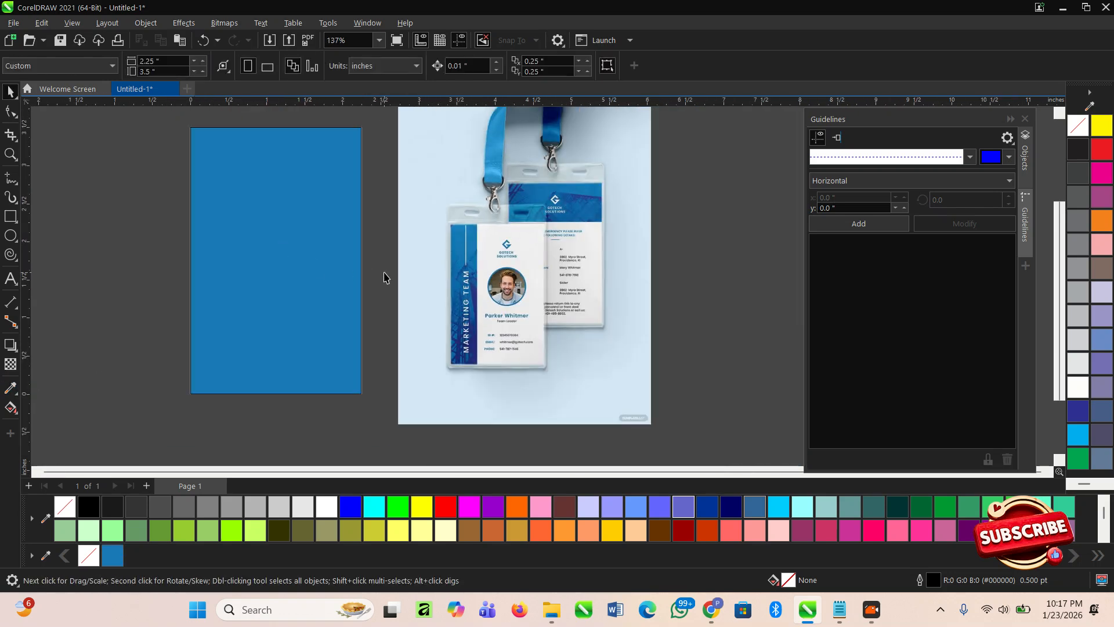
click(335, 275)
- Narrow the blue rectangle into a left strip about 30% of the card width
drag(364, 262, 246, 271)
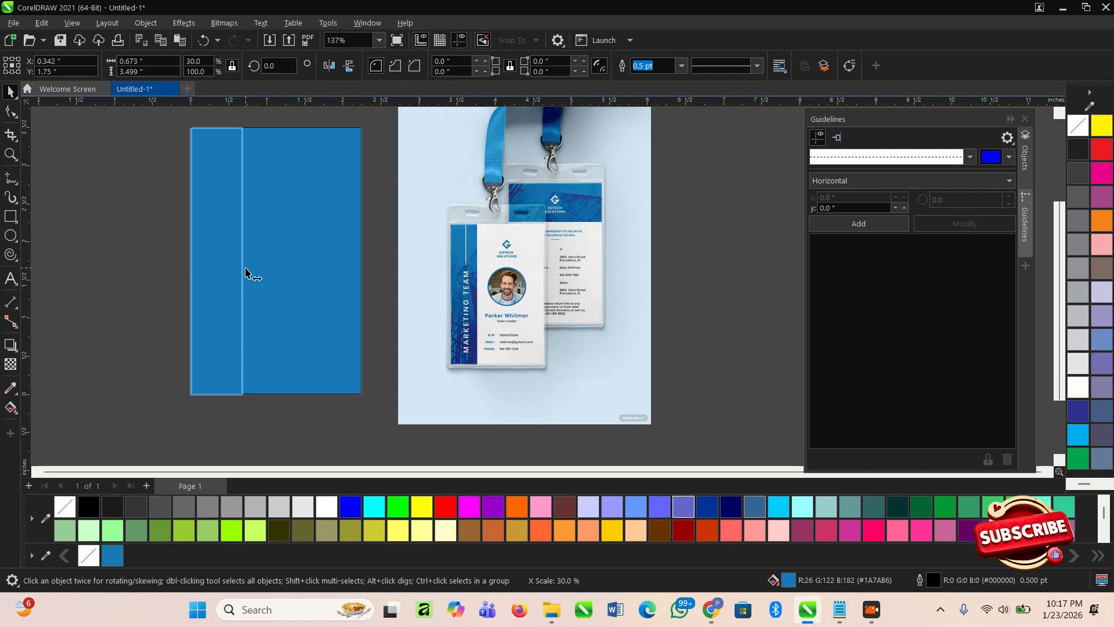
drag(245, 271, 247, 272)
click(395, 274)
- Fill the full-width rectangle with 10% Black and remove outlines from both rectangles
click(353, 258)
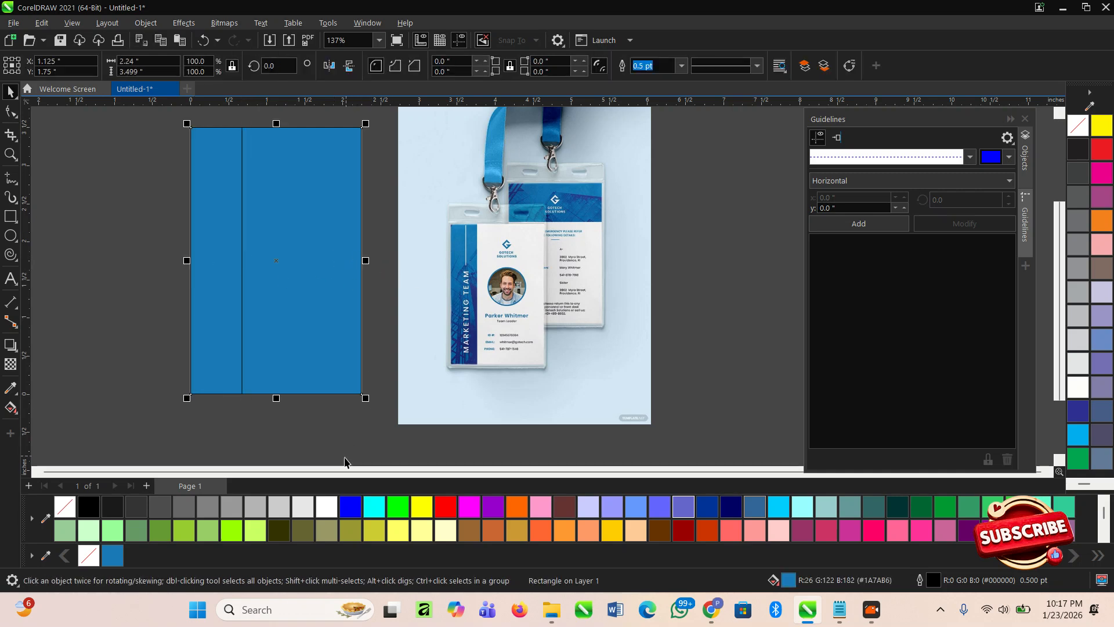
click(309, 503)
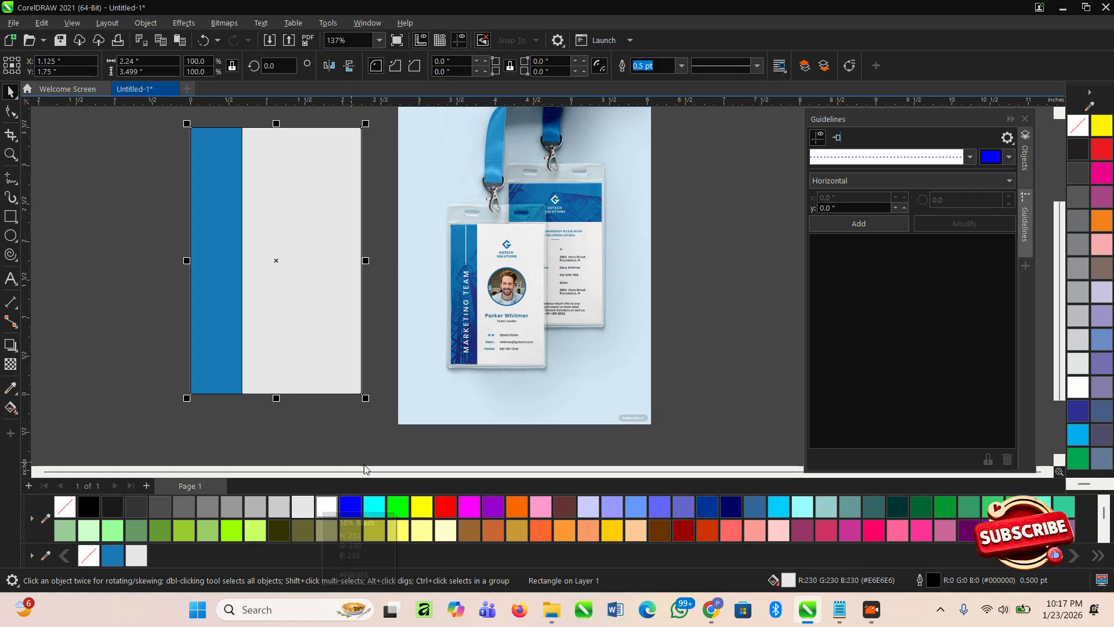
scroll(367, 376, down, 2)
drag(213, 169, 395, 444)
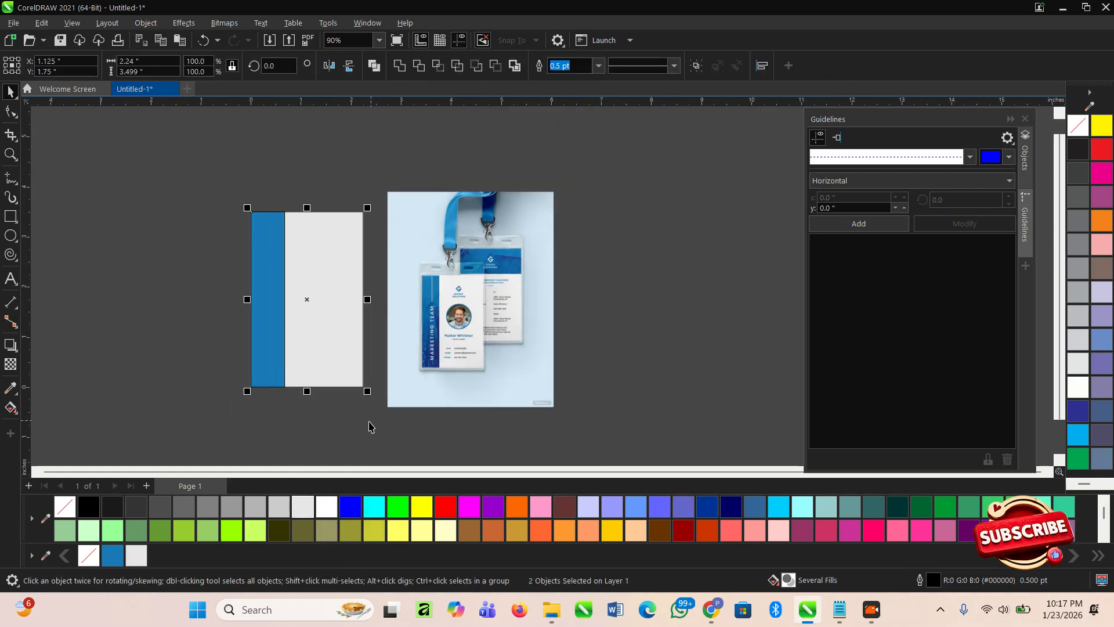
click(598, 66)
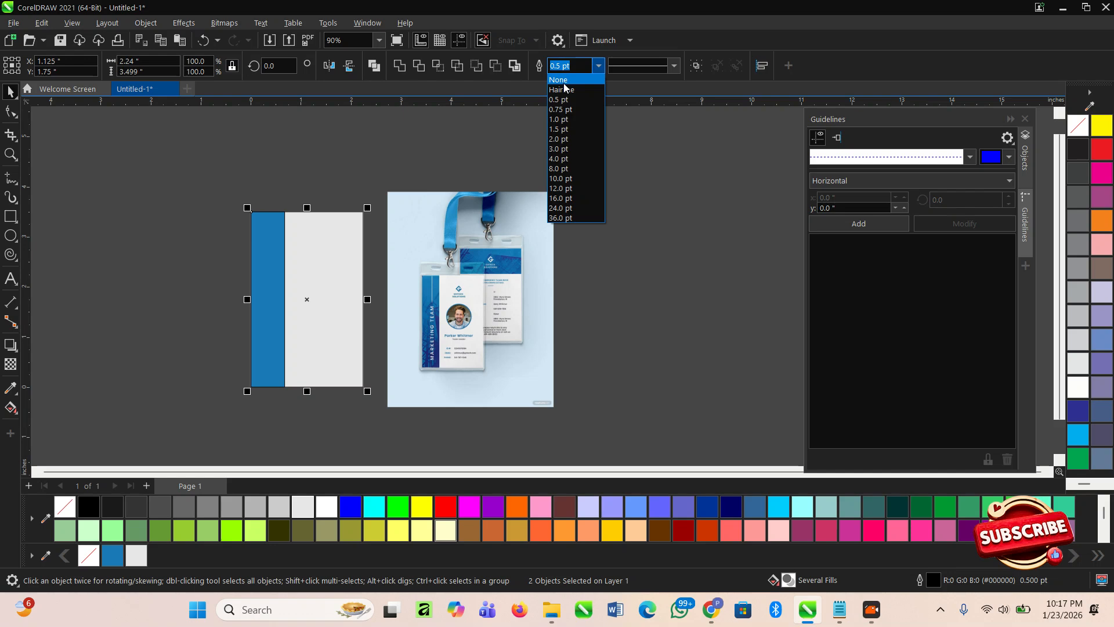
click(564, 80)
- Zoom in on the card page
click(627, 206)
key(z)
drag(216, 204, 495, 425)
scroll(124, 330, down, 1)
scroll(534, 283, up, 1)
scroll(534, 285, up, 1)
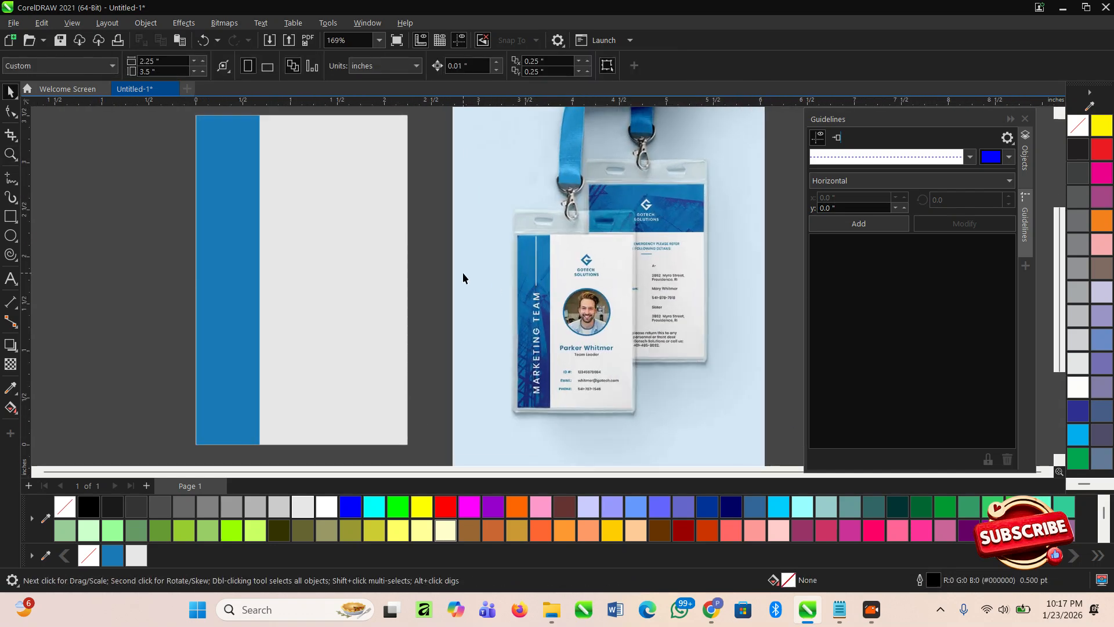
- Draw a 1.123-inch circle on the grey area and drop the portrait photo onto it
click(13, 237)
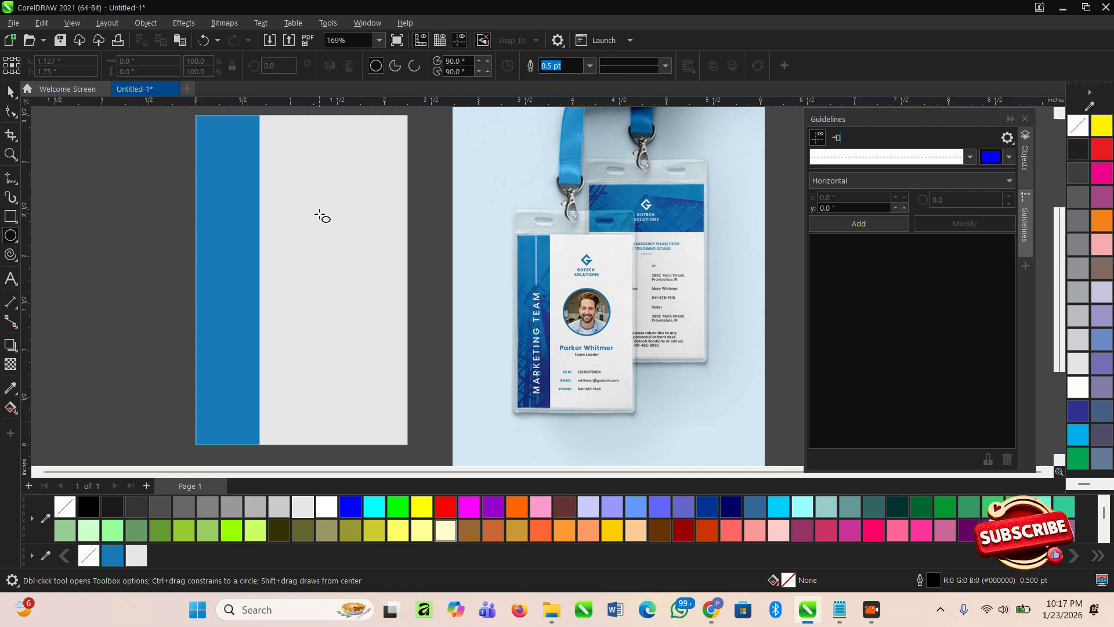
drag(272, 202, 373, 304)
key(space)
scroll(336, 241, up, 3)
drag(337, 263, 343, 258)
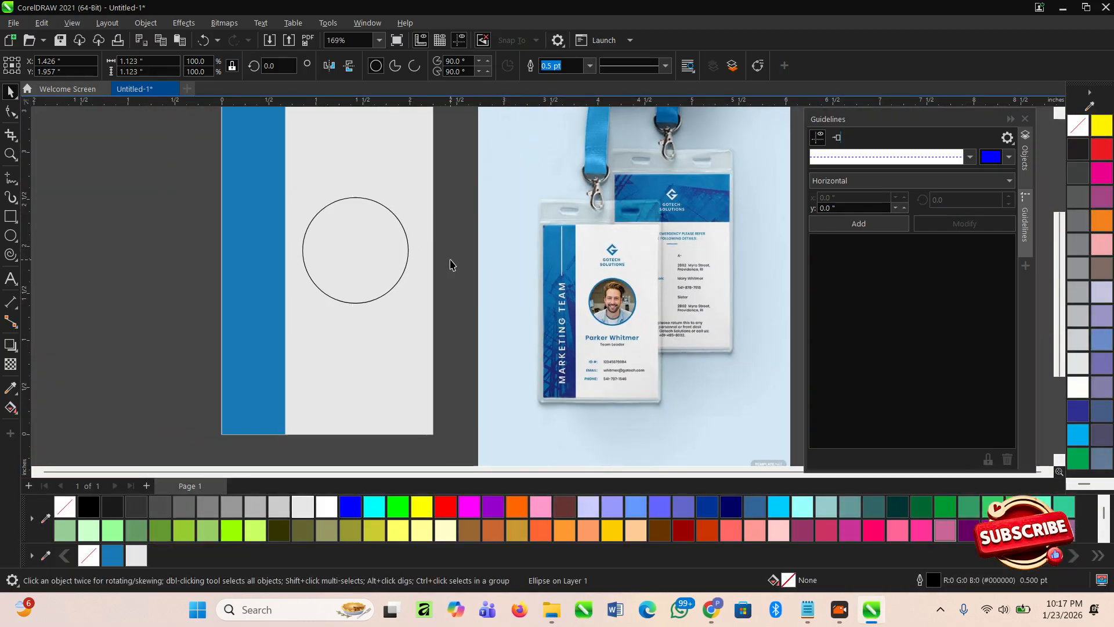
click(451, 264)
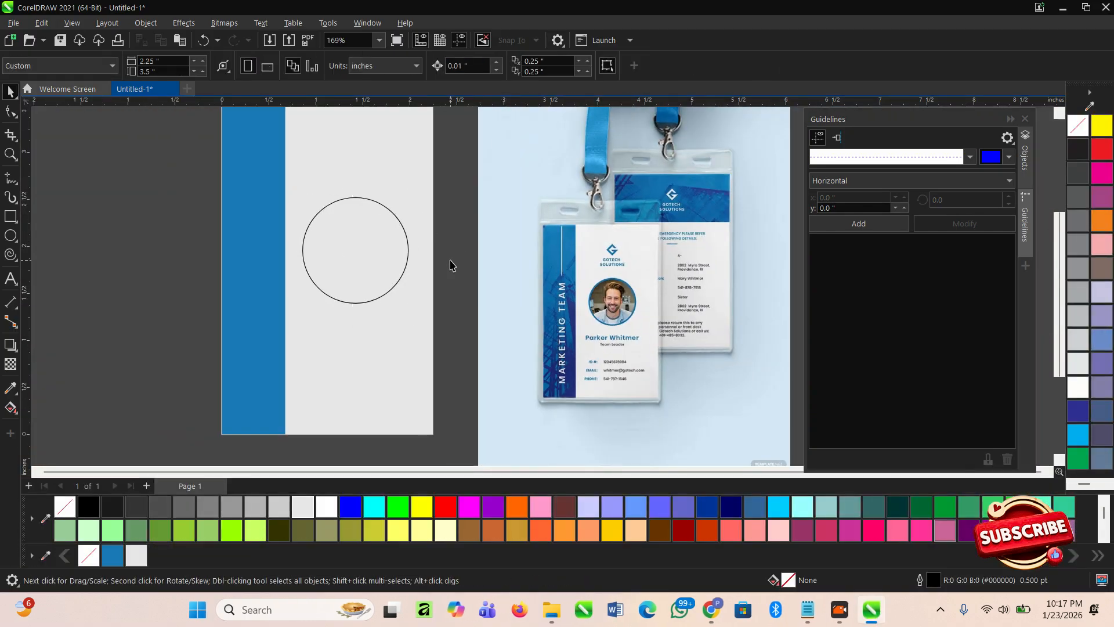
drag(347, 283, 364, 257)
- PowerClip the photo inside the circle, scaled to about 80% and shifted up
click(447, 302)
ctrl+click(378, 295)
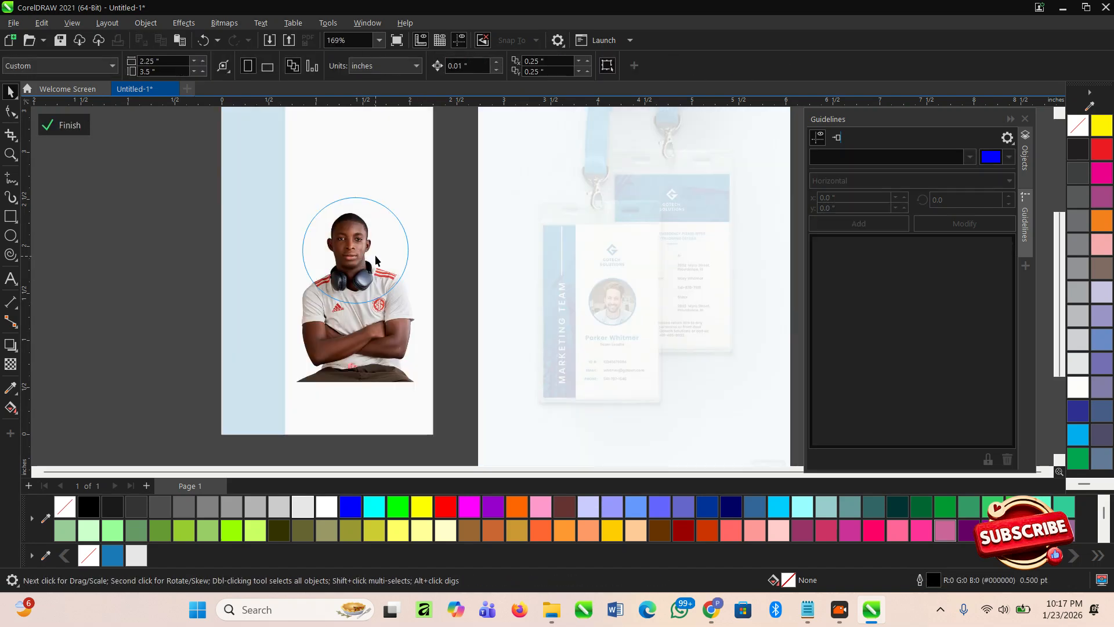
drag(442, 385, 426, 367)
drag(376, 313, 369, 300)
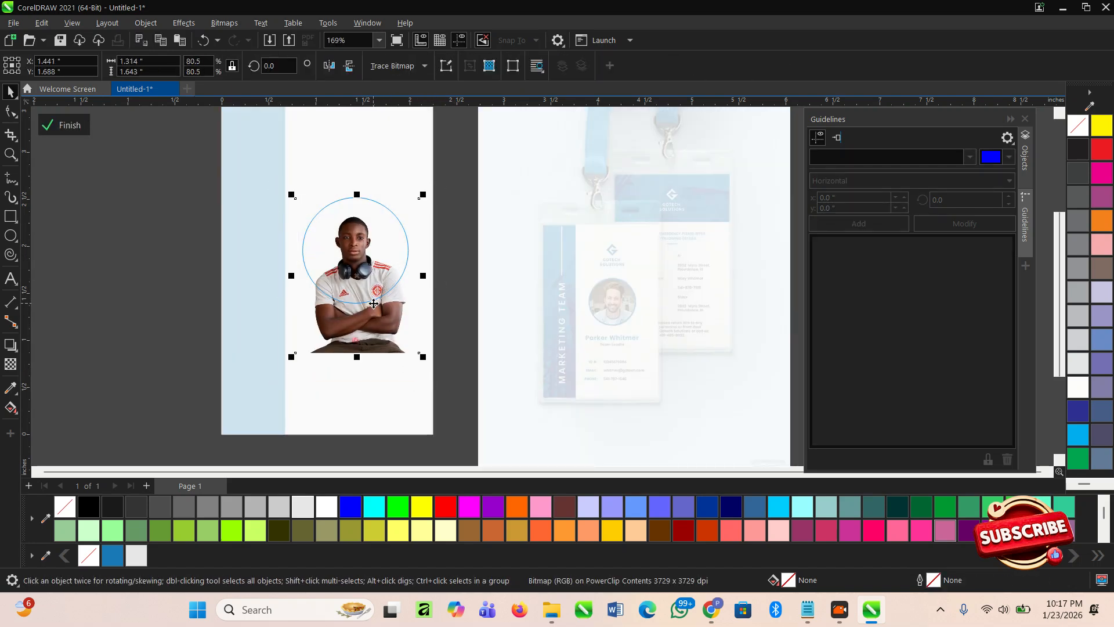
click(77, 130)
- Enlarge the photo circle slightly and give it a 1.5 pt blue outline
drag(199, 169, 458, 349)
drag(410, 298, 417, 304)
scroll(354, 258, up, 1)
drag(353, 247, 358, 246)
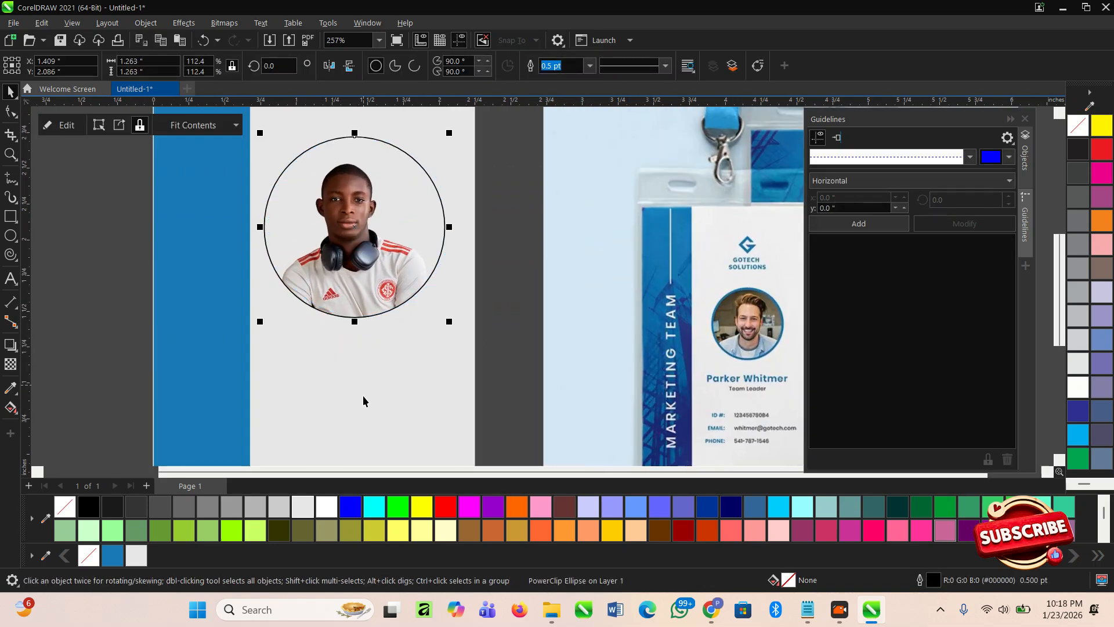
right_click(121, 558)
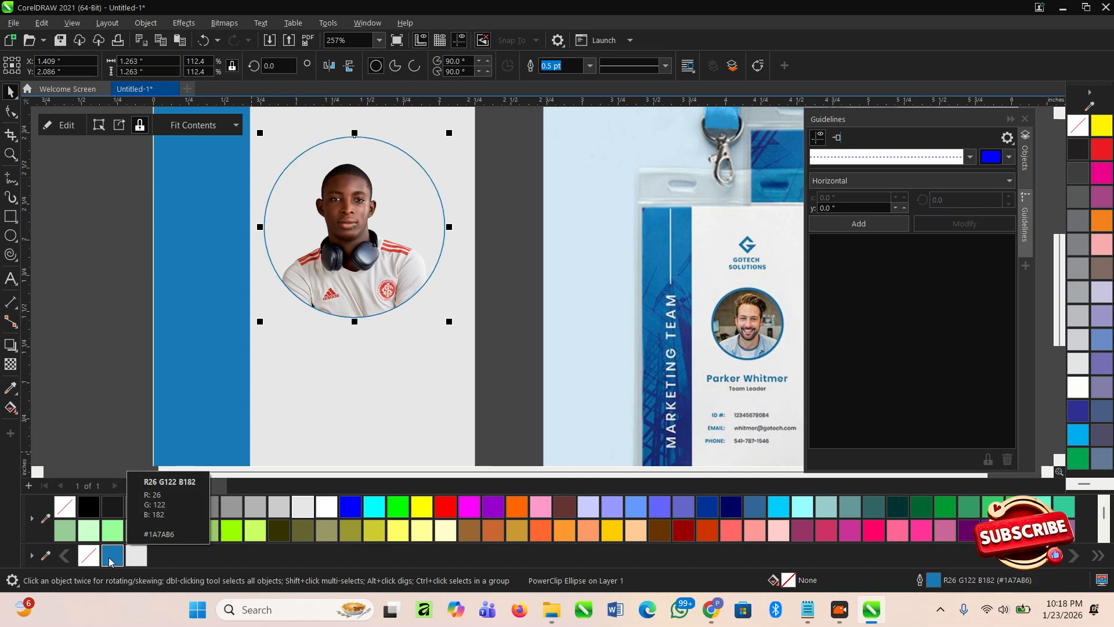
click(589, 68)
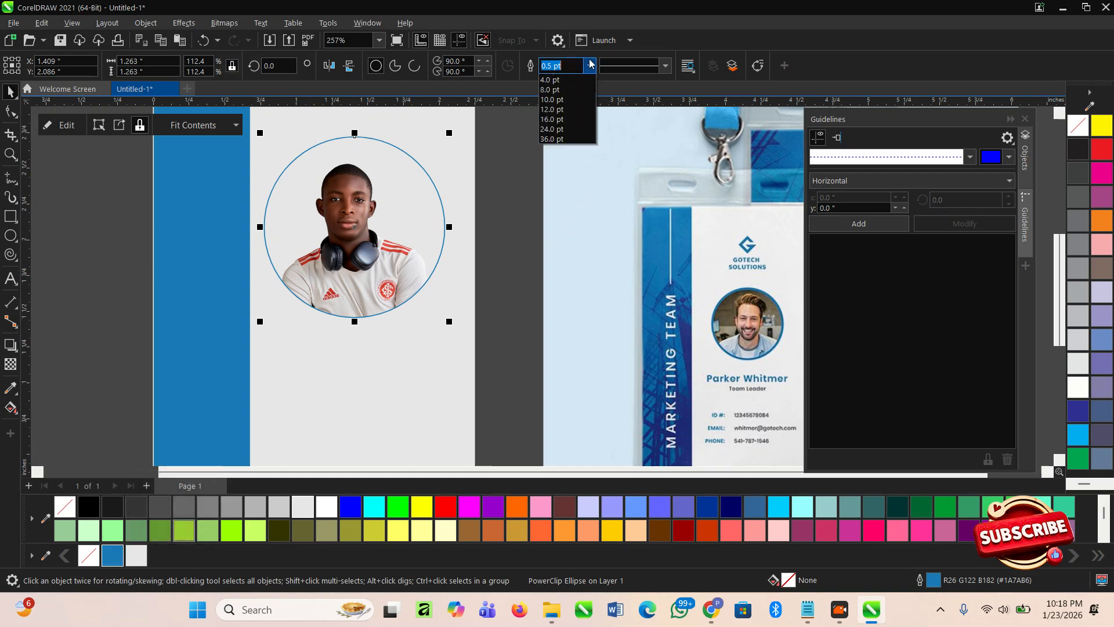
click(565, 129)
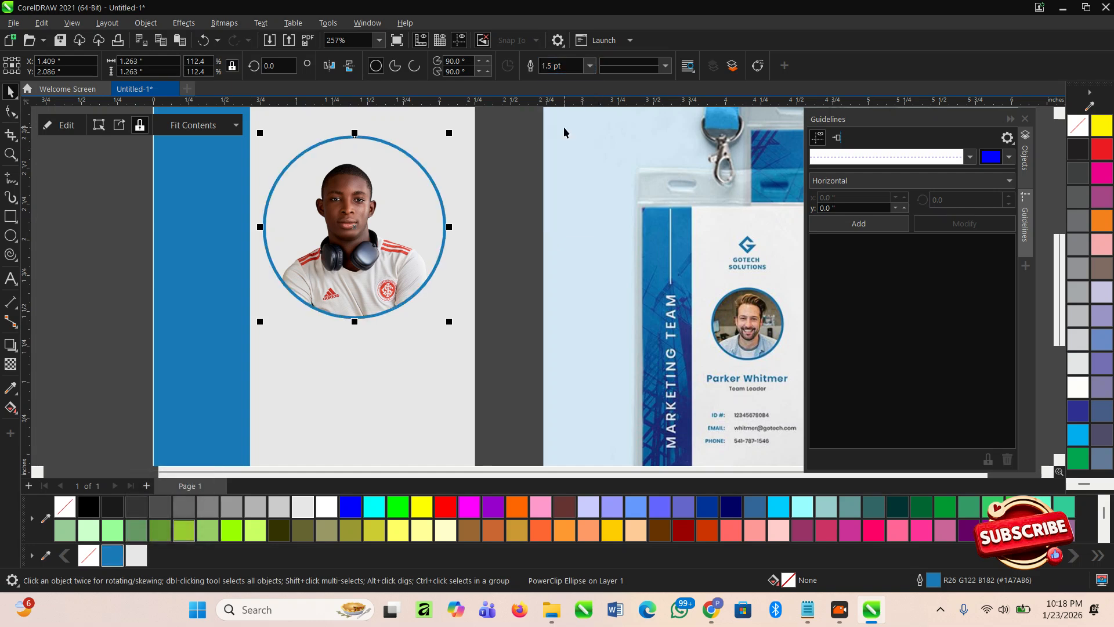
click(494, 278)
- Rotate the clipped portrait slightly to straighten it
double_click(389, 270)
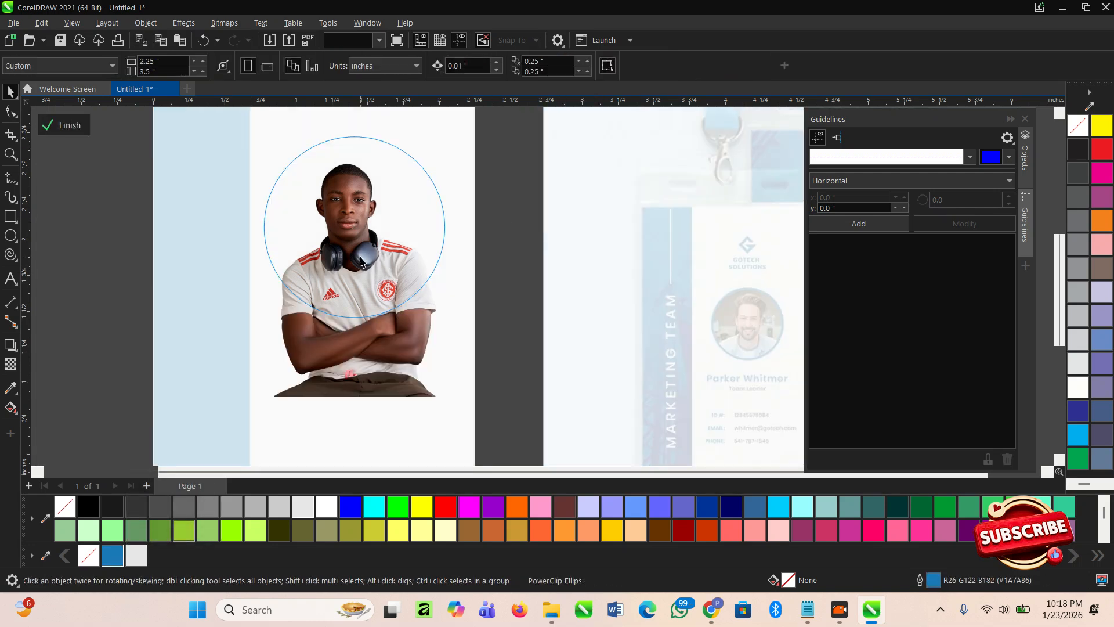
click(458, 381)
drag(471, 404, 470, 400)
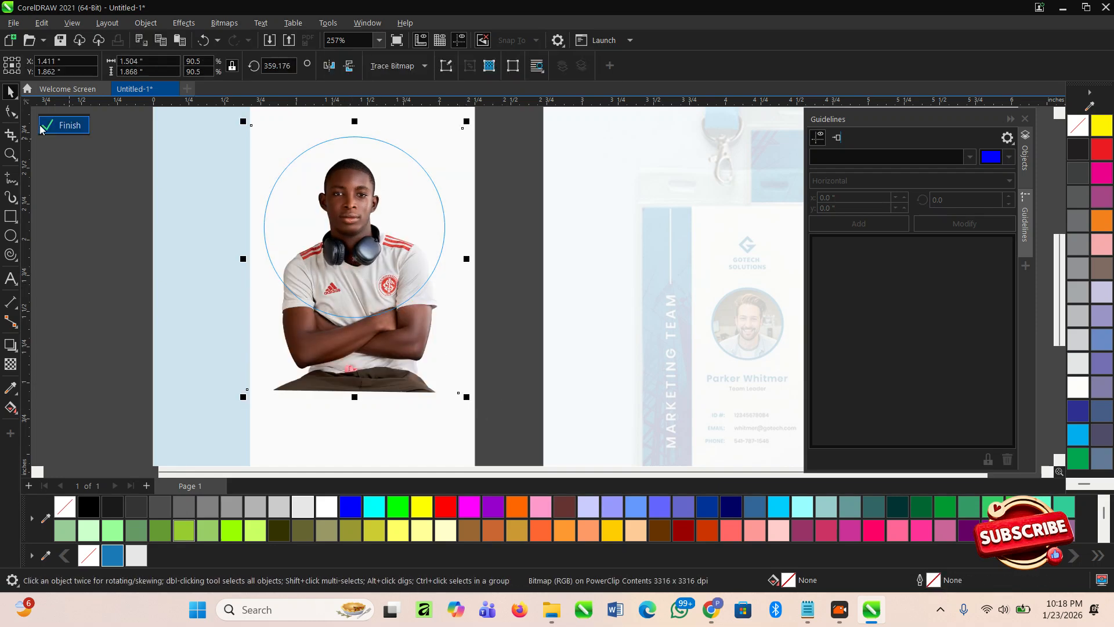
click(41, 129)
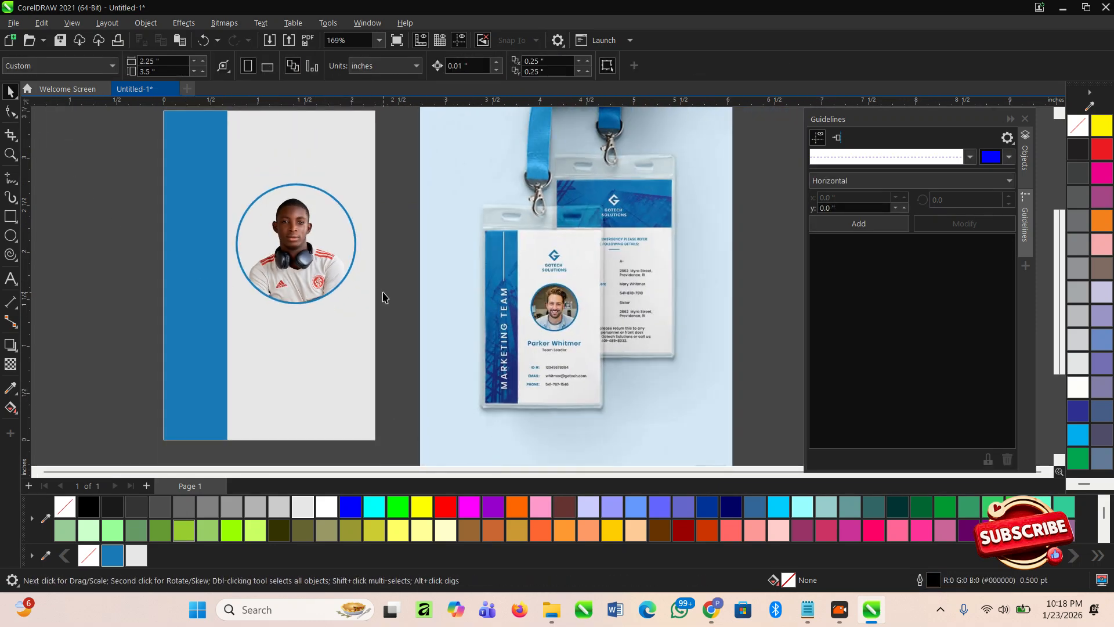
- Draw a thin vertical line with the Pen tool down the top of the blue strip
scroll(303, 284, down, 2)
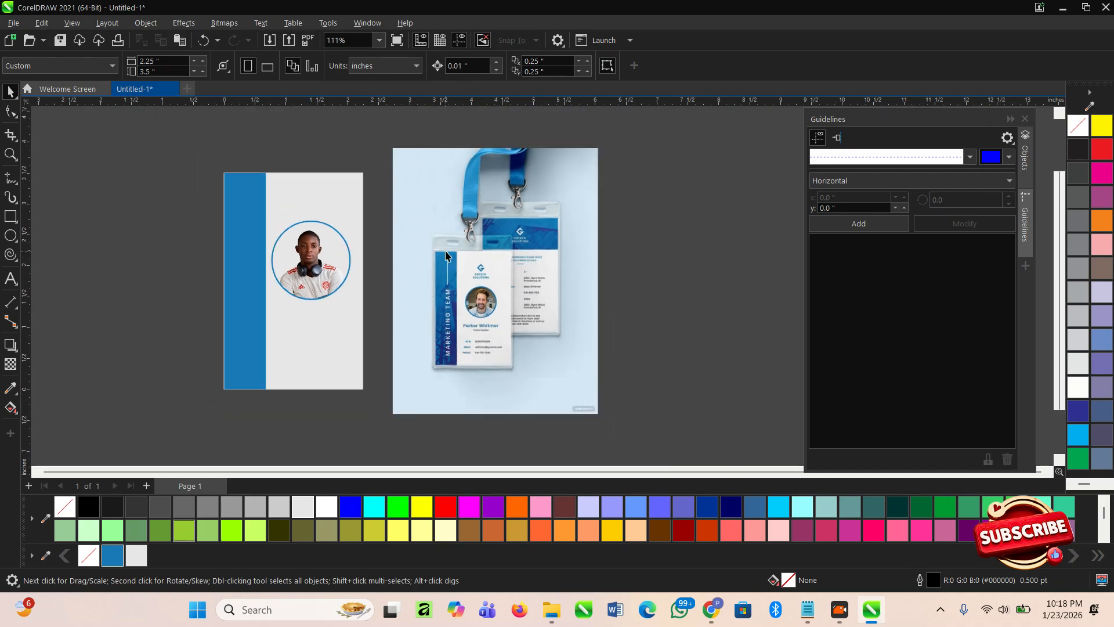
scroll(447, 293, up, 3)
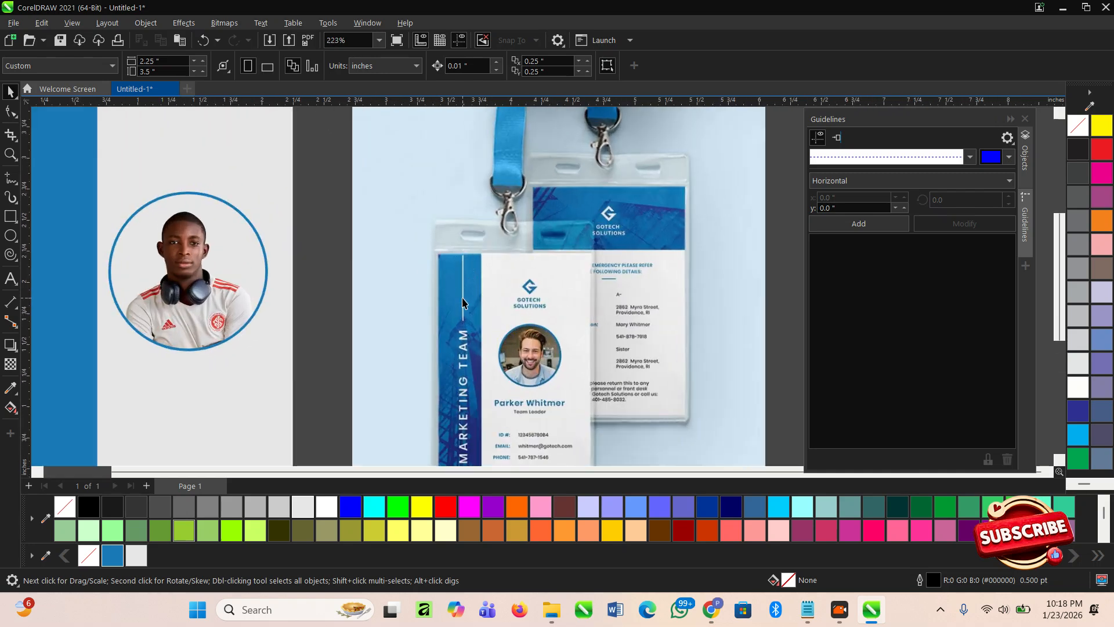
scroll(486, 264, down, 1)
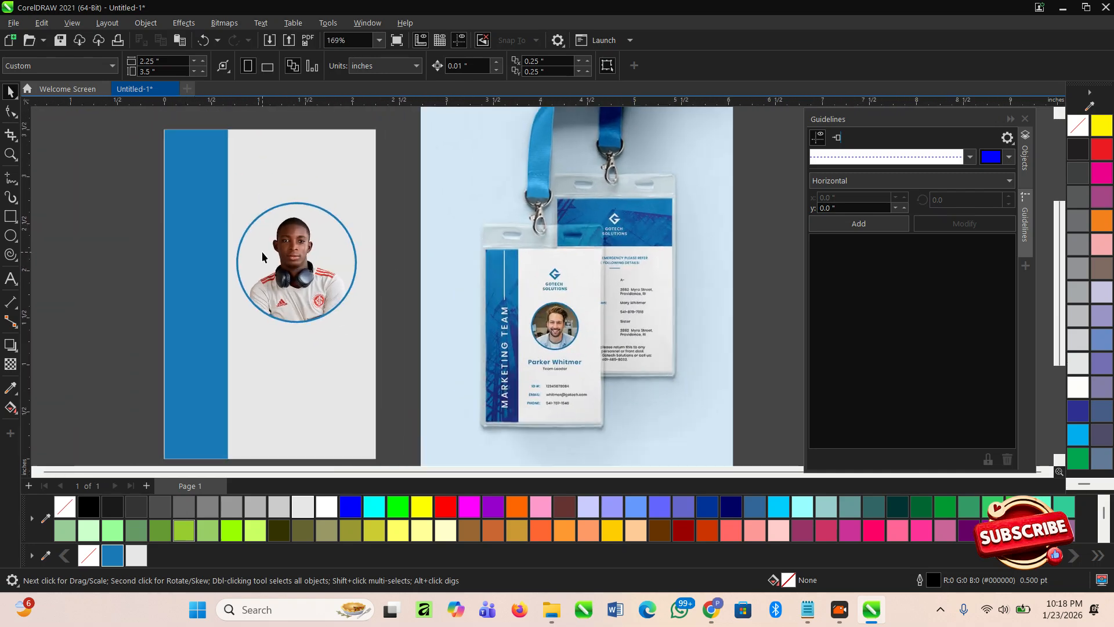
click(13, 179)
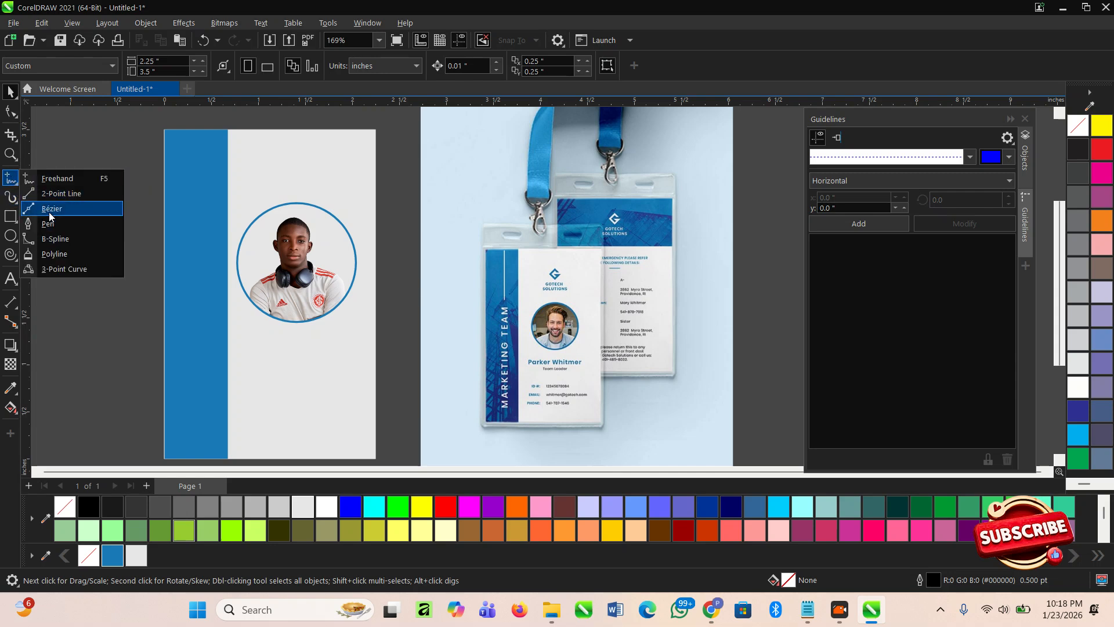
click(50, 224)
scroll(246, 178, up, 1)
click(187, 125)
click(187, 263)
key(space)
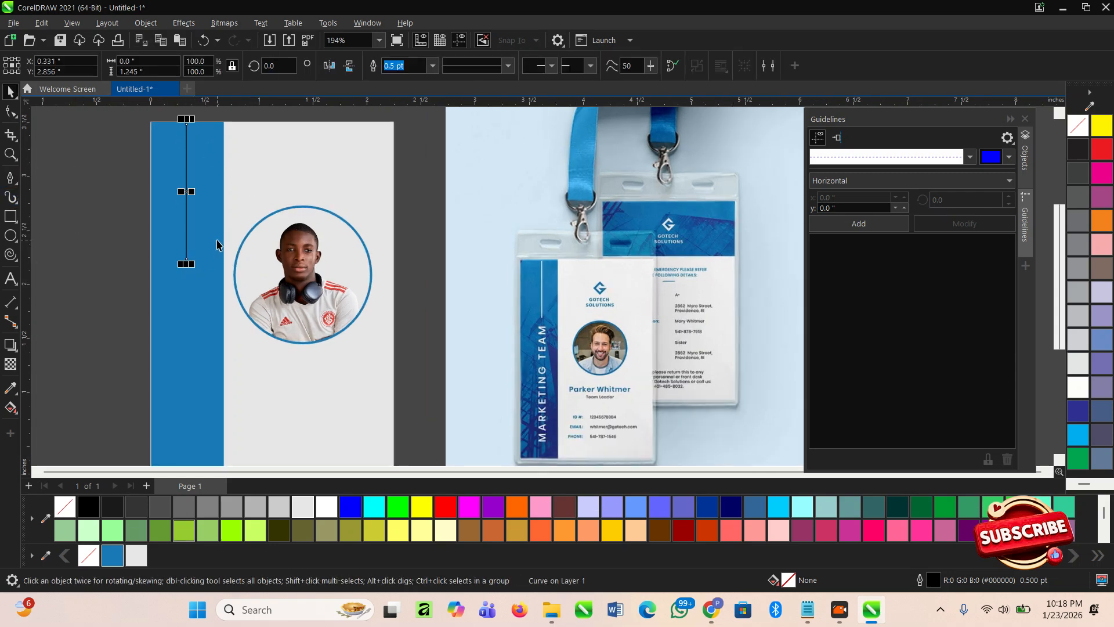
scroll(259, 273, down, 2)
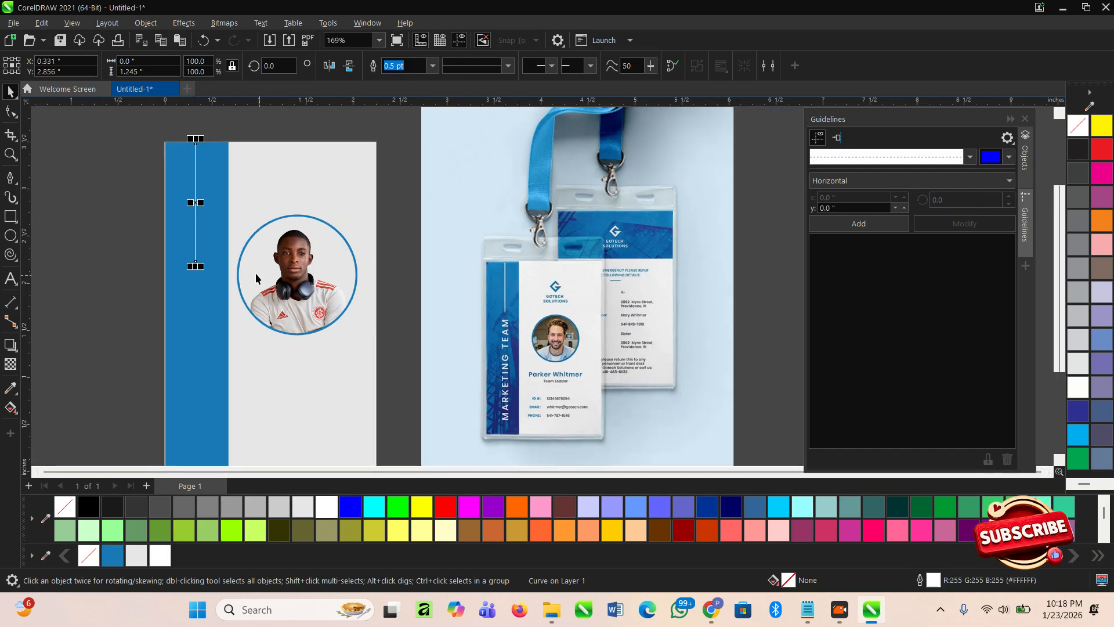
click(130, 315)
scroll(232, 325, up, 2)
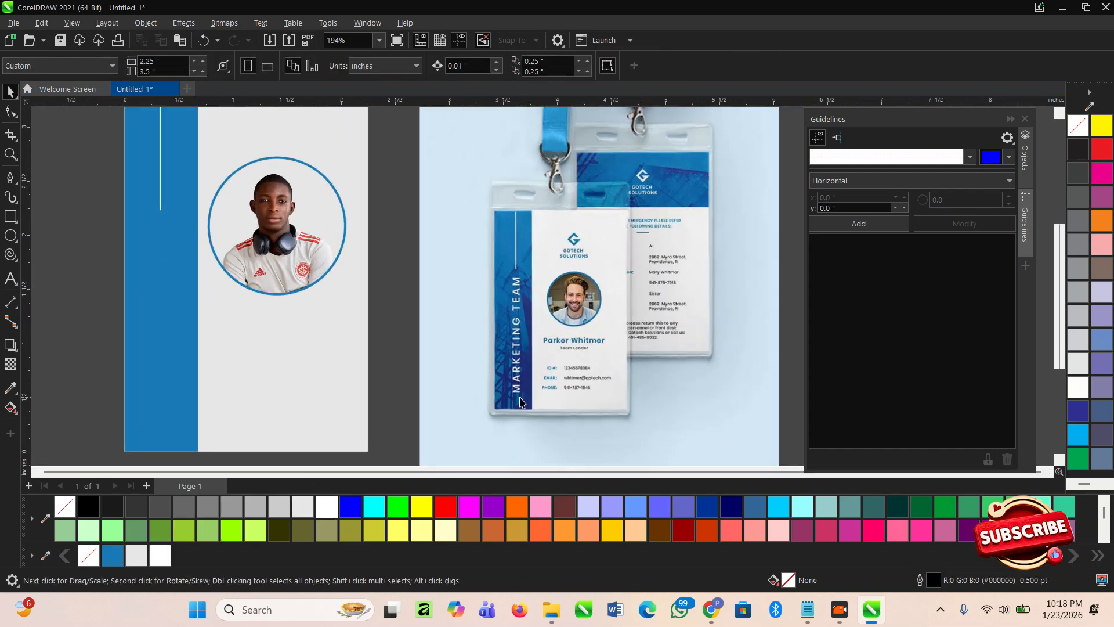
scroll(518, 396, up, 2)
scroll(522, 230, down, 3)
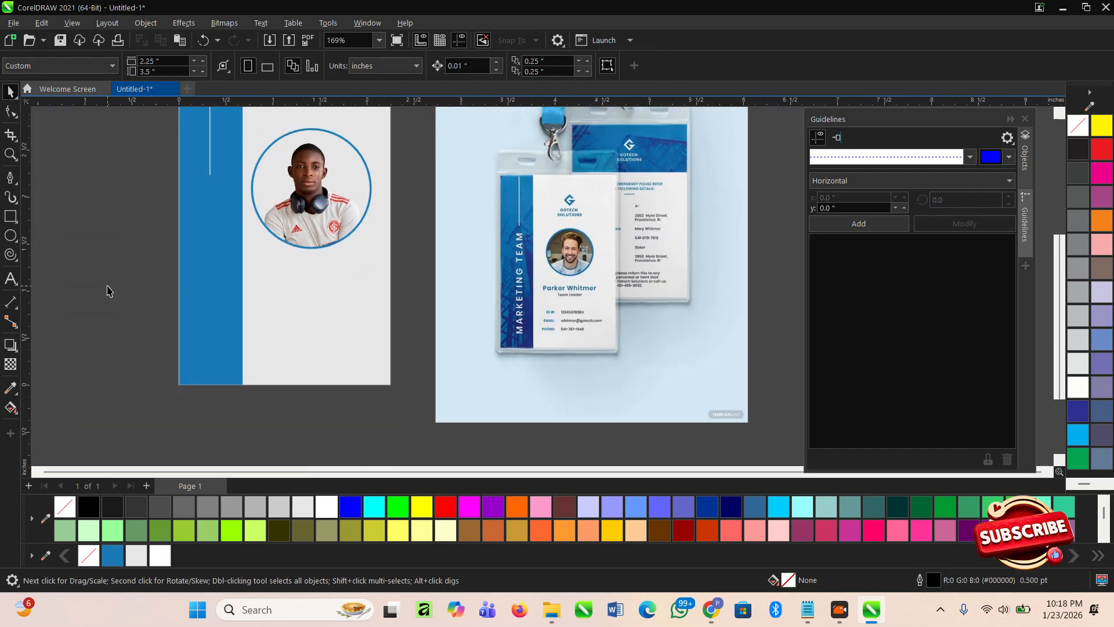
scroll(119, 293, down, 3)
- Type the title 'MEDIA PUBLICITY CREW' on the card
click(10, 278)
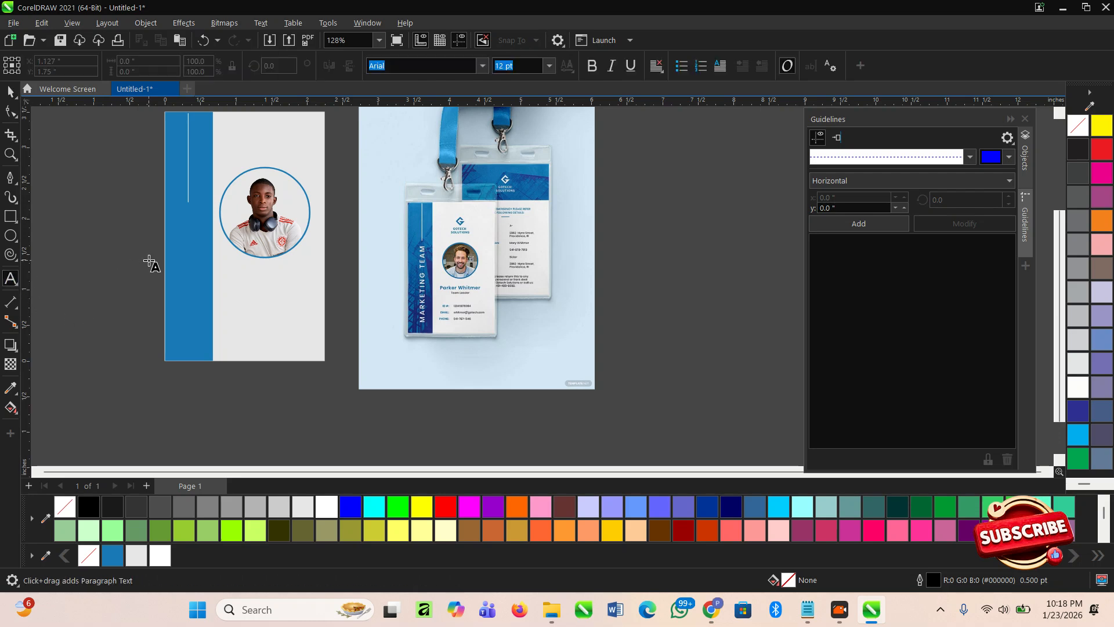
scroll(437, 304, up, 2)
scroll(249, 342, up, 1)
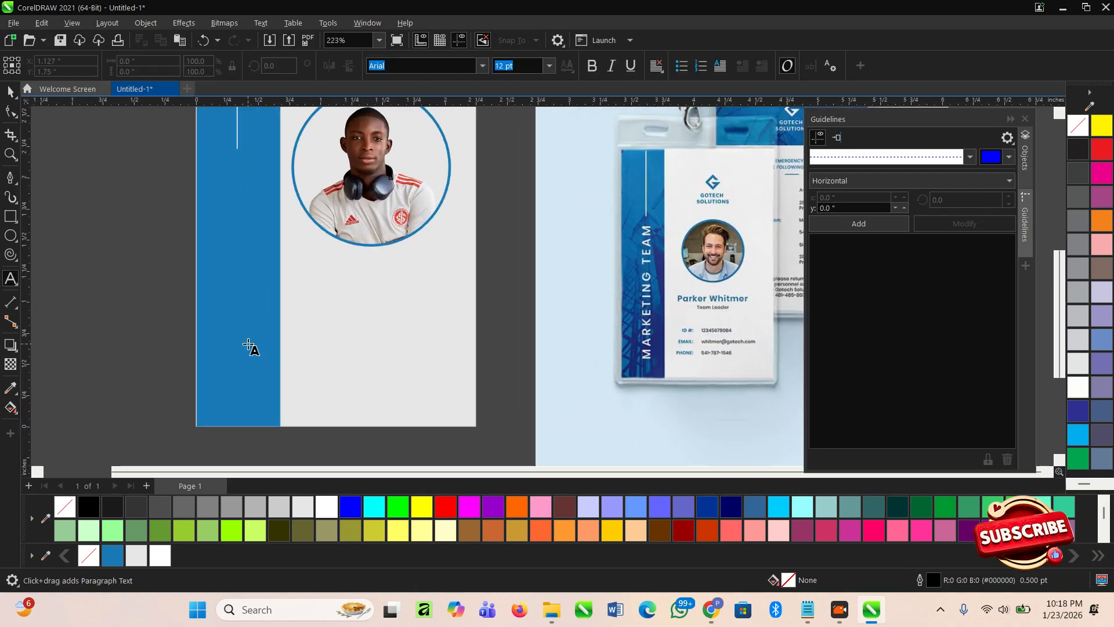
click(226, 348)
text(ER)
key(BackSpace)
key(BackSpace)
text(MEA)
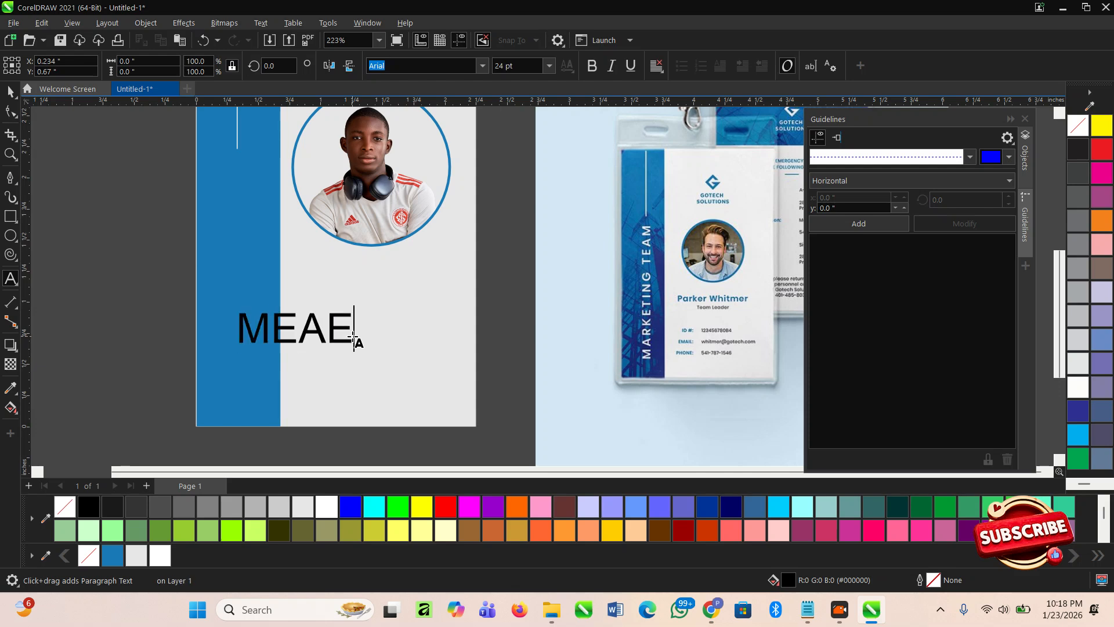
key(BackSpace)
text(DA)
key(BackSpace)
text(IE)
key(BackSpace)
text(A )
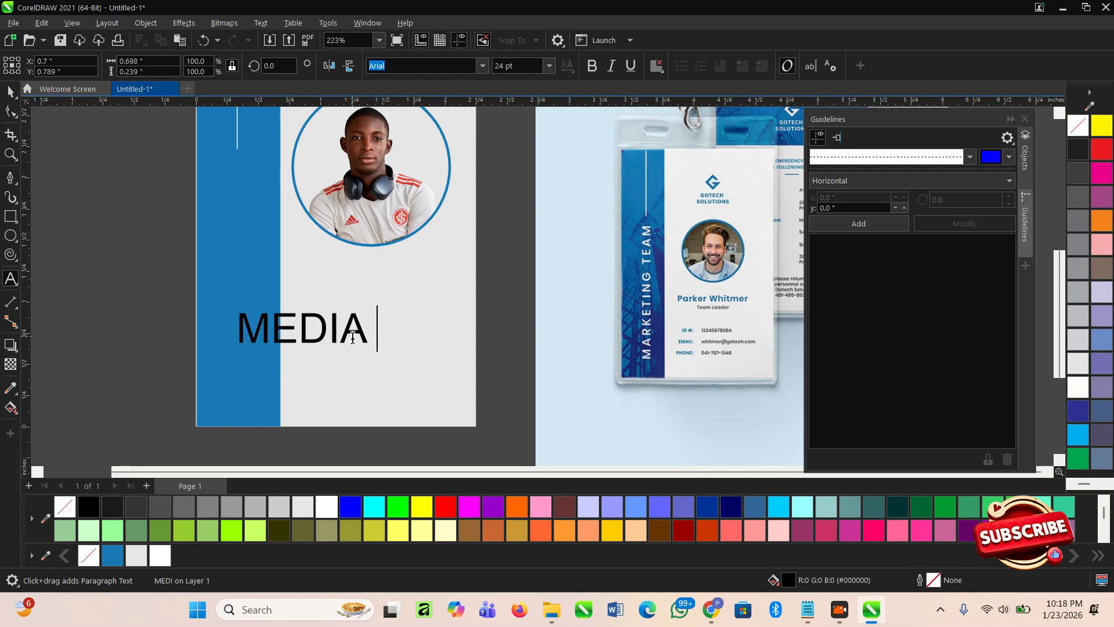
text(PUBLICITY CREW)
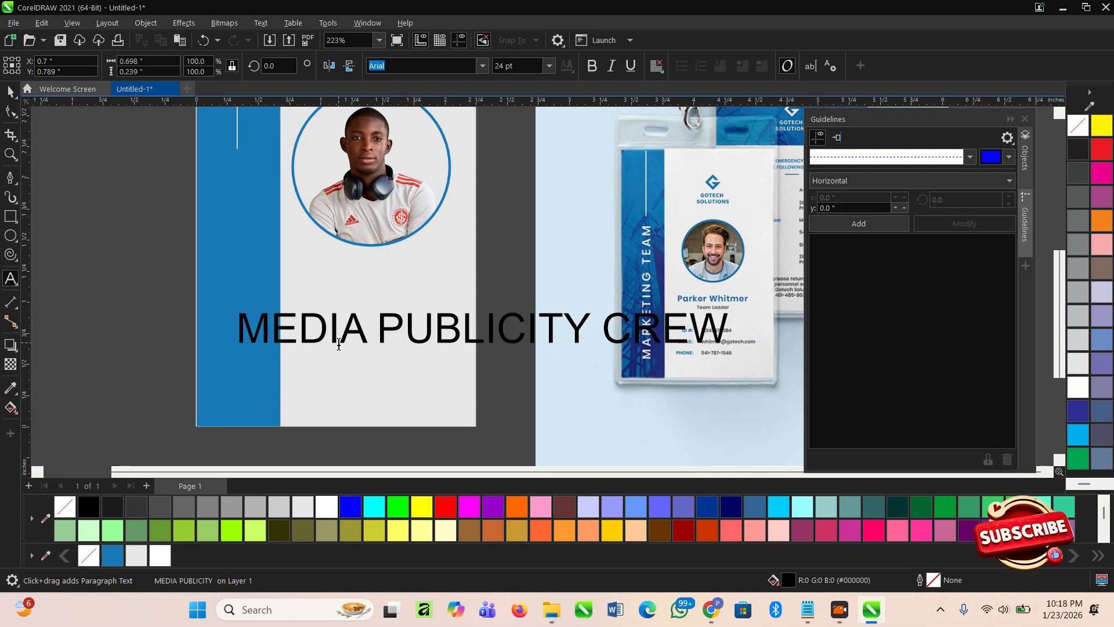
- Set the title's font to Montserrat
click(7, 94)
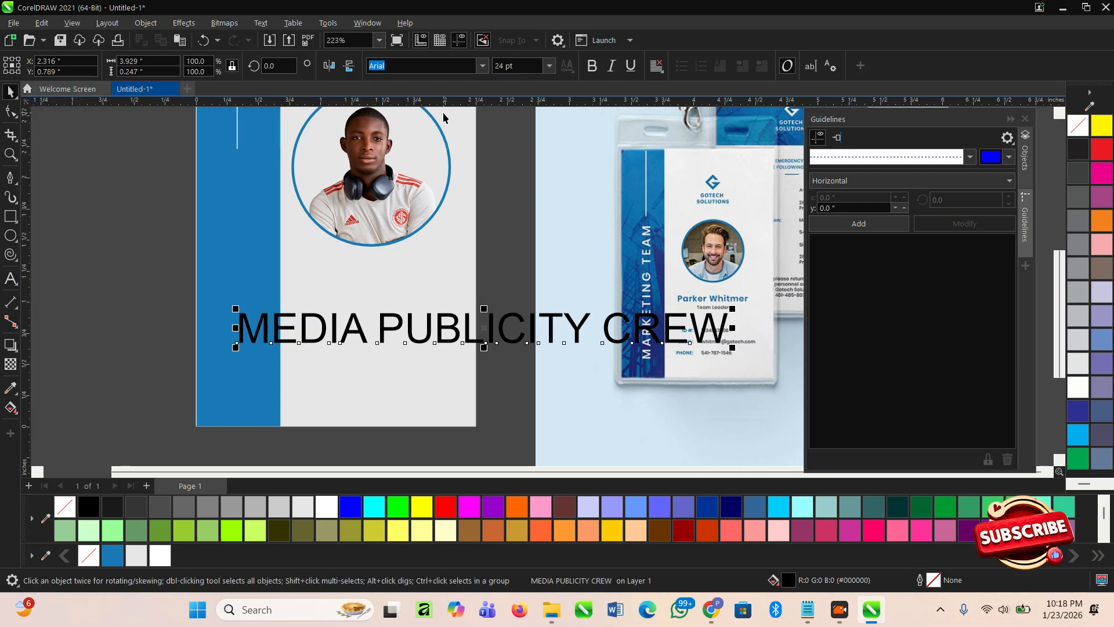
click(404, 66)
text(M)
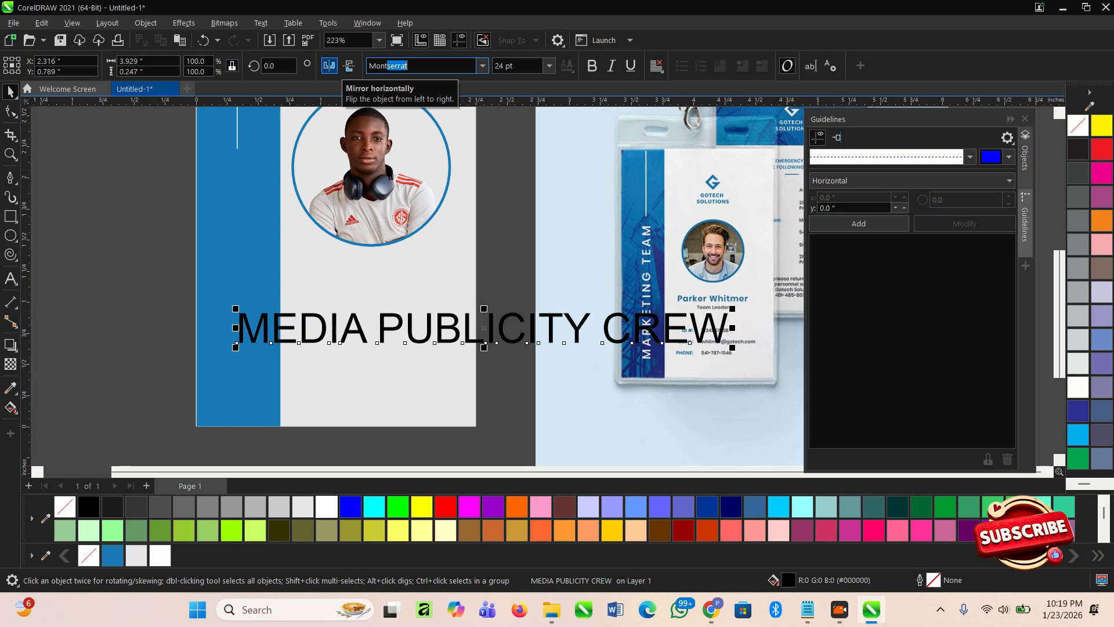
text(ontserrat)
key(Return)
- Make the title bold and rotate it 90 degrees to vertical
click(592, 66)
scroll(575, 316, down, 1)
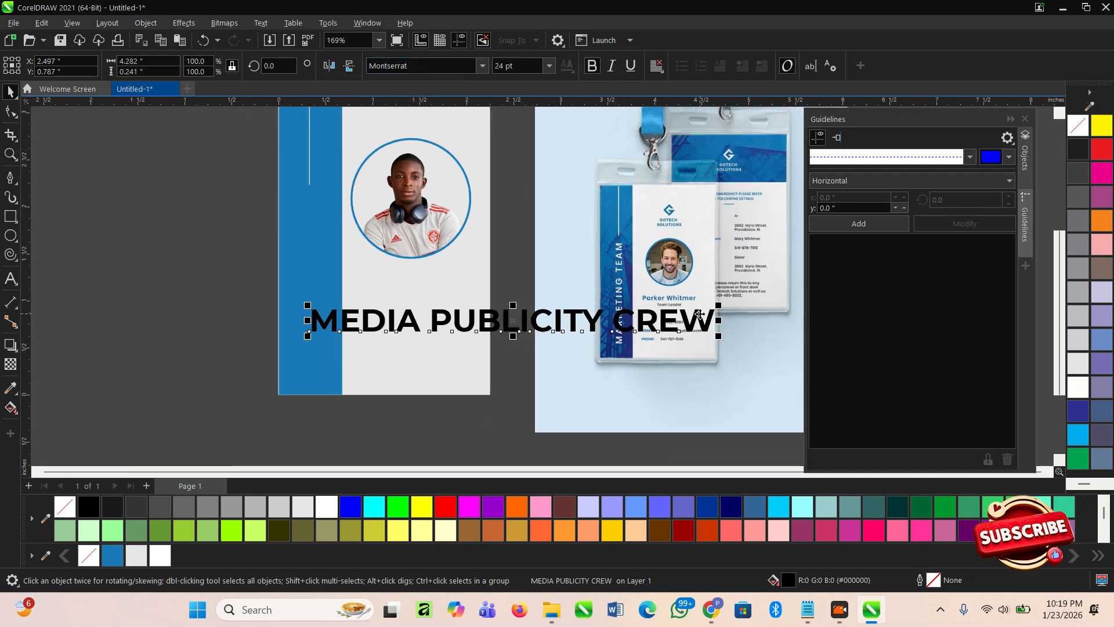
drag(282, 69, 238, 75)
text(90)
key(Return)
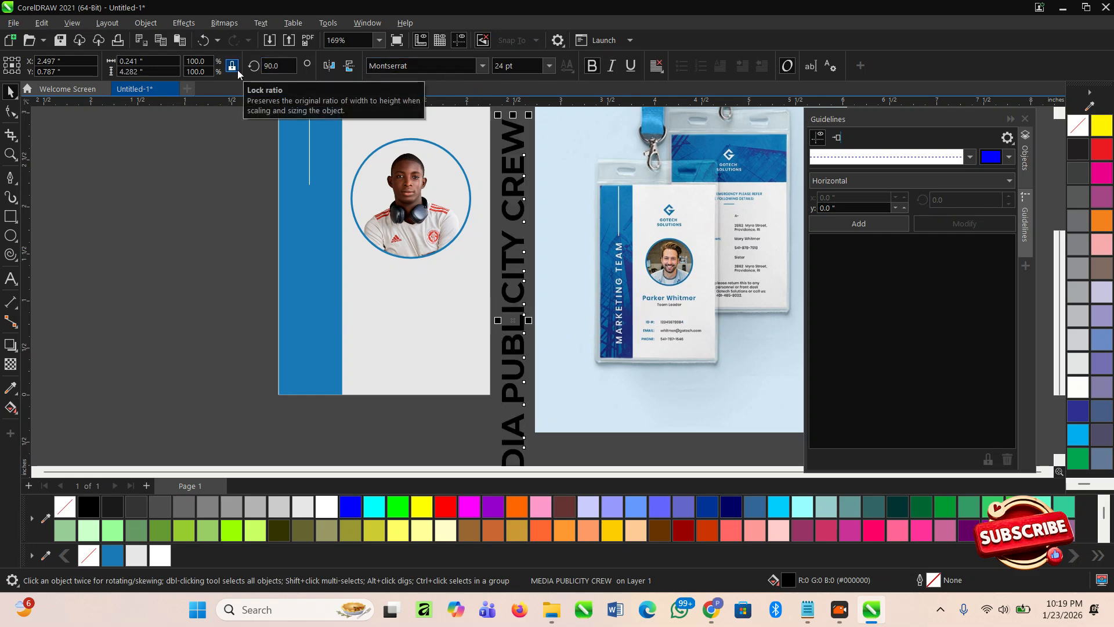
- Scale the vertical title down and move it onto the blue stripe
drag(516, 310, 371, 322)
scroll(368, 286, down, 2)
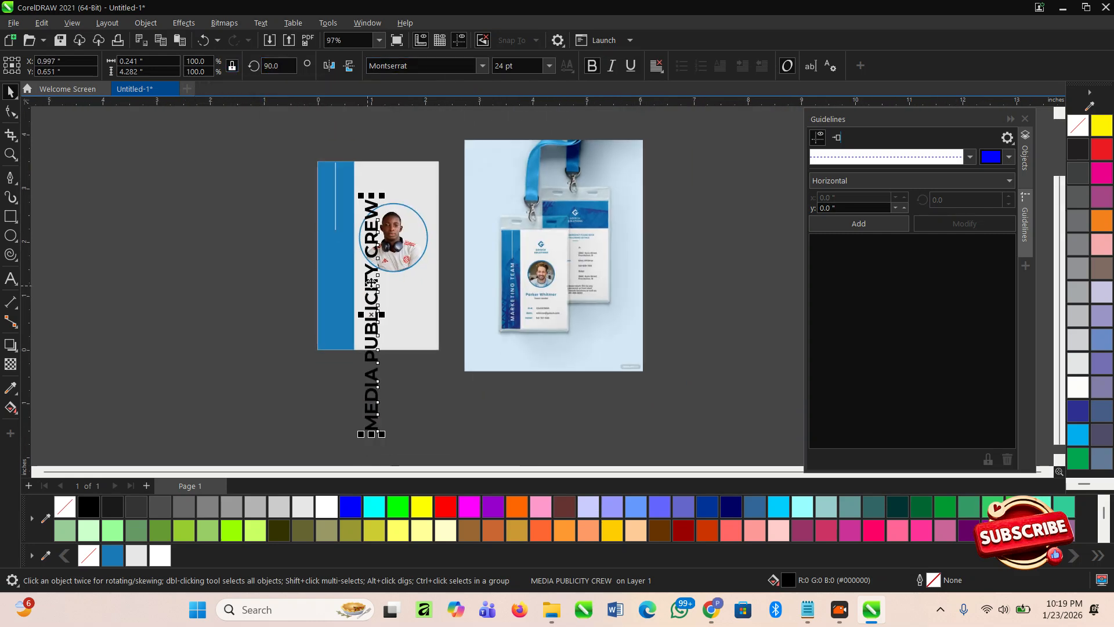
drag(383, 195, 361, 242)
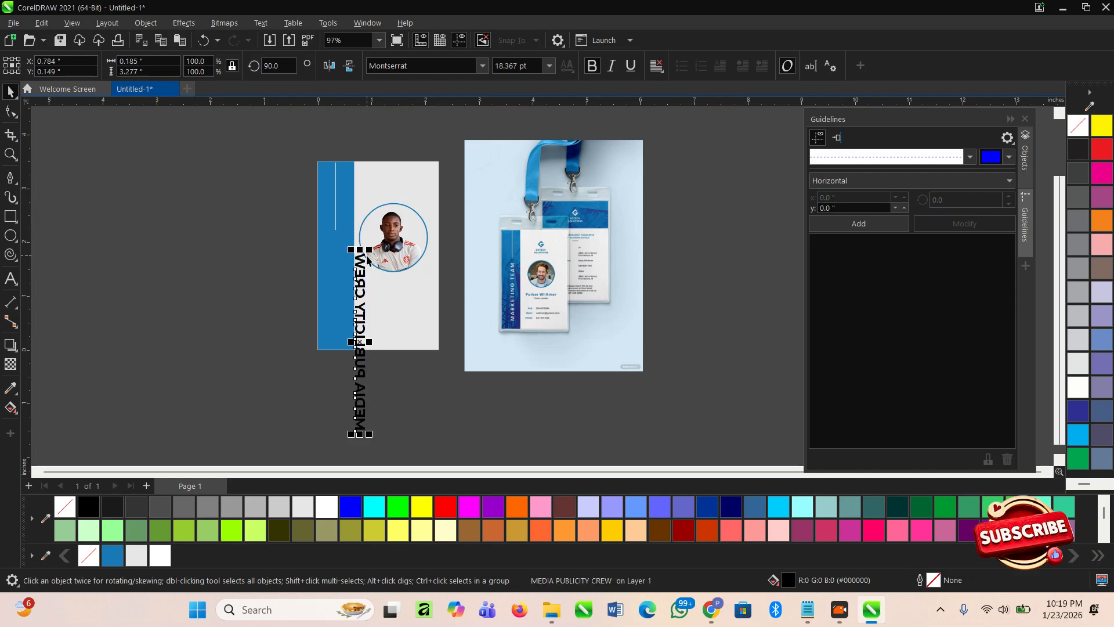
key(ctrl+z)
scroll(357, 336, up, 3)
scroll(357, 335, down, 3)
drag(389, 424, 386, 391)
scroll(354, 281, up, 3)
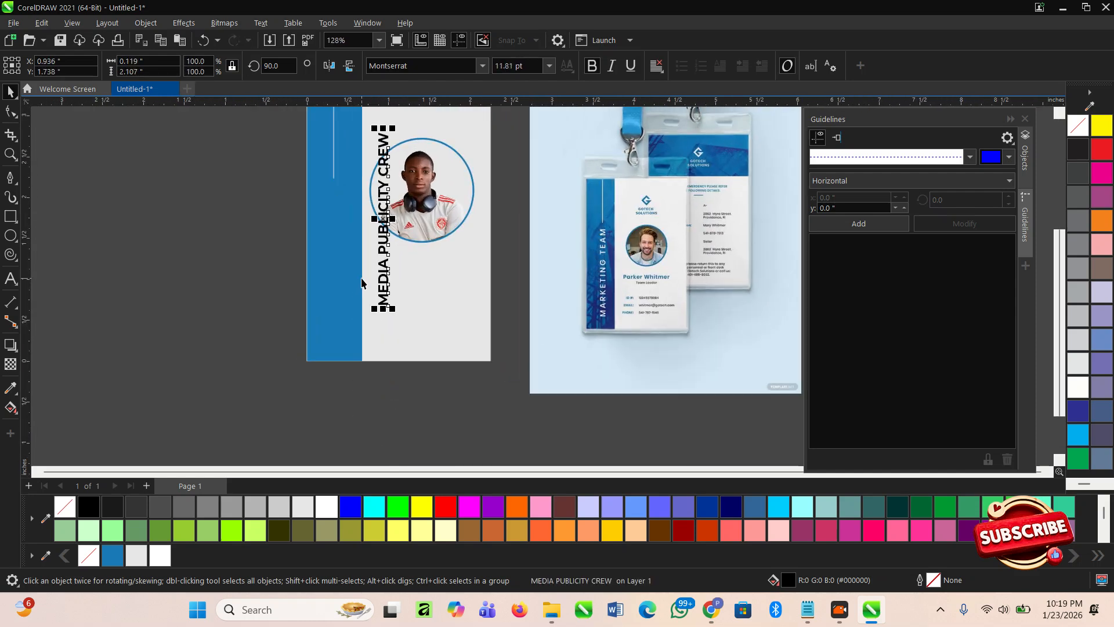
drag(385, 229, 336, 263)
- Shorten the thin vertical line so it ends above the title
scroll(403, 428, down, 3)
key(z)
drag(322, 204, 501, 334)
key(space)
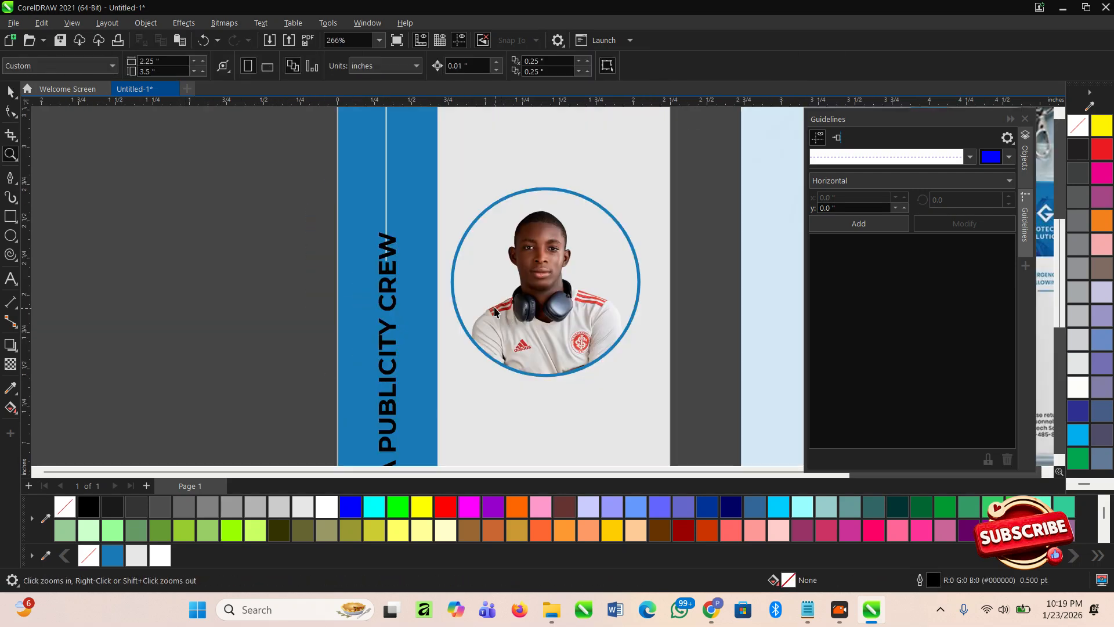
double_click(386, 192)
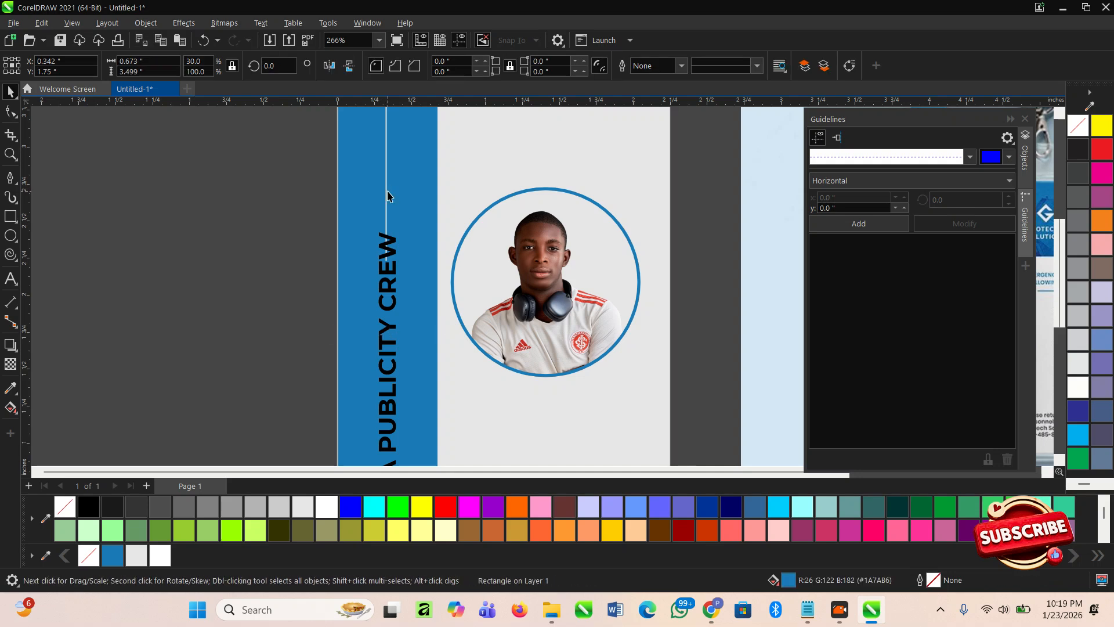
scroll(375, 360, down, 2)
drag(314, 164, 462, 337)
scroll(381, 302, up, 2)
drag(382, 282, 382, 236)
- Turn the vertical title text white
scroll(338, 235, down, 2)
click(332, 338)
scroll(385, 381, up, 1)
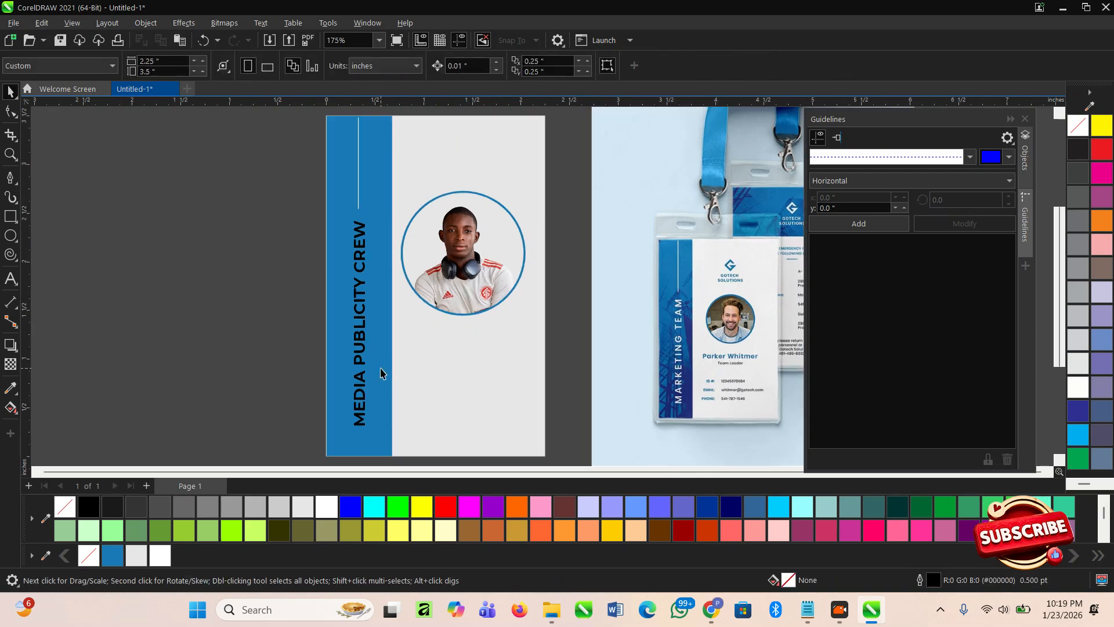
click(363, 360)
click(236, 315)
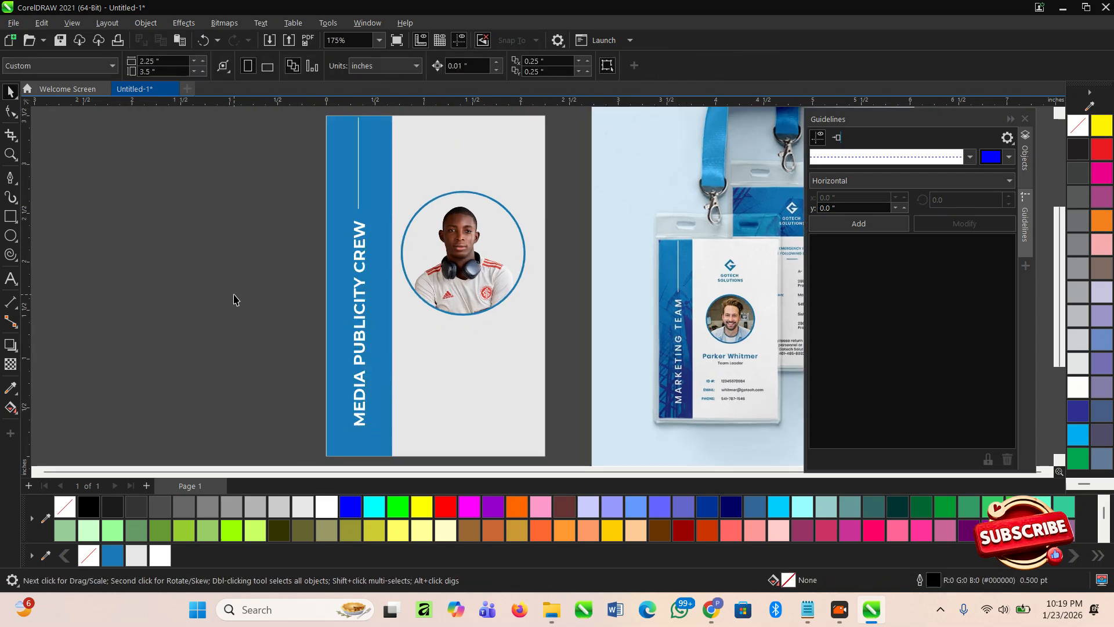
scroll(166, 256, down, 1)
click(446, 381)
scroll(399, 332, up, 1)
click(514, 336)
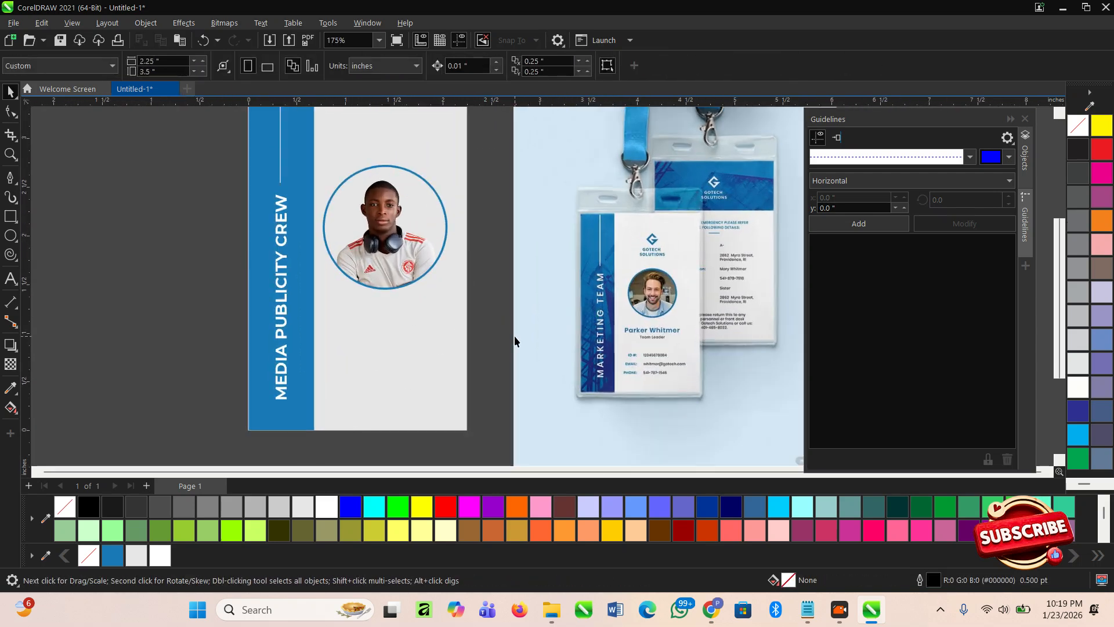
scroll(506, 303, down, 1)
click(482, 239)
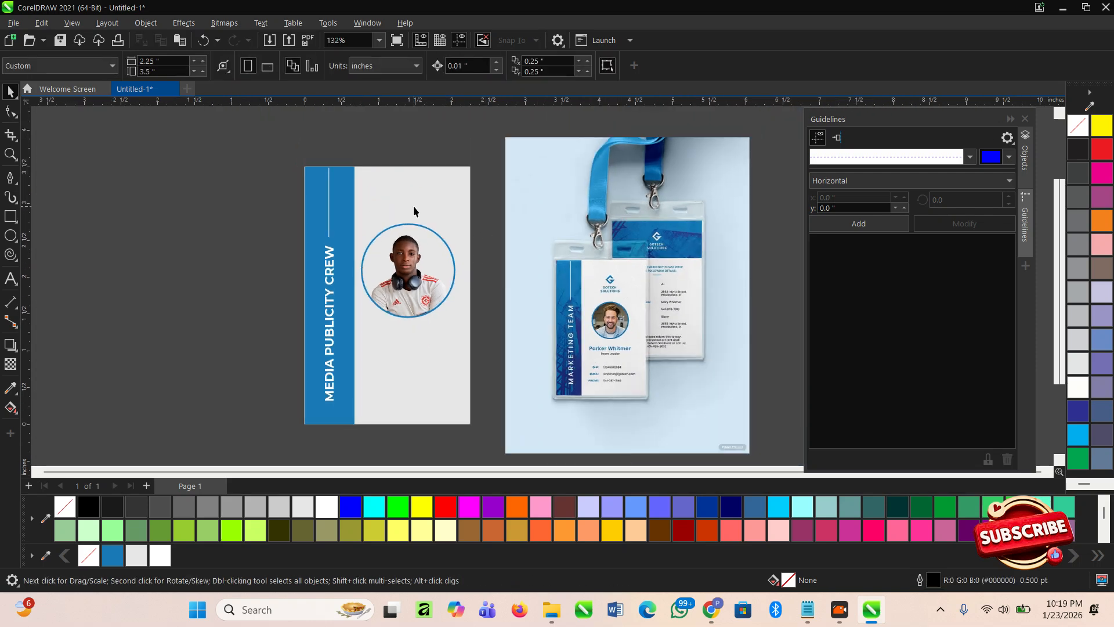
scroll(414, 206, up, 1)
- Type the heading 'BENUE DIGITAL AGENCY' near the top of the card
click(12, 281)
scroll(360, 186, up, 1)
click(373, 199)
text(B ER)
key(BackSpace)
key(BackSpace)
key(BackSpace)
key(BackSpace)
text(BER)
key(BackSpace)
key(BackSpace)
text(ENUE)
key(BackSpace)
text(E DE)
key(BackSpace)
text(IGE)
key(BackSpace)
text(ITAL E)
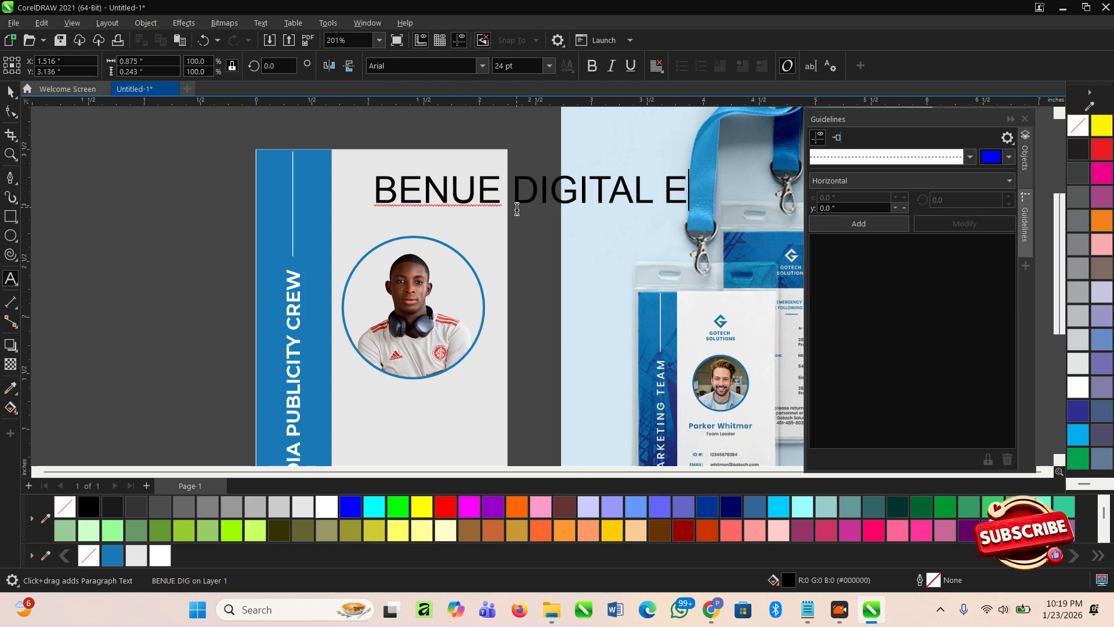
key(BackSpace)
text(AGENCY)
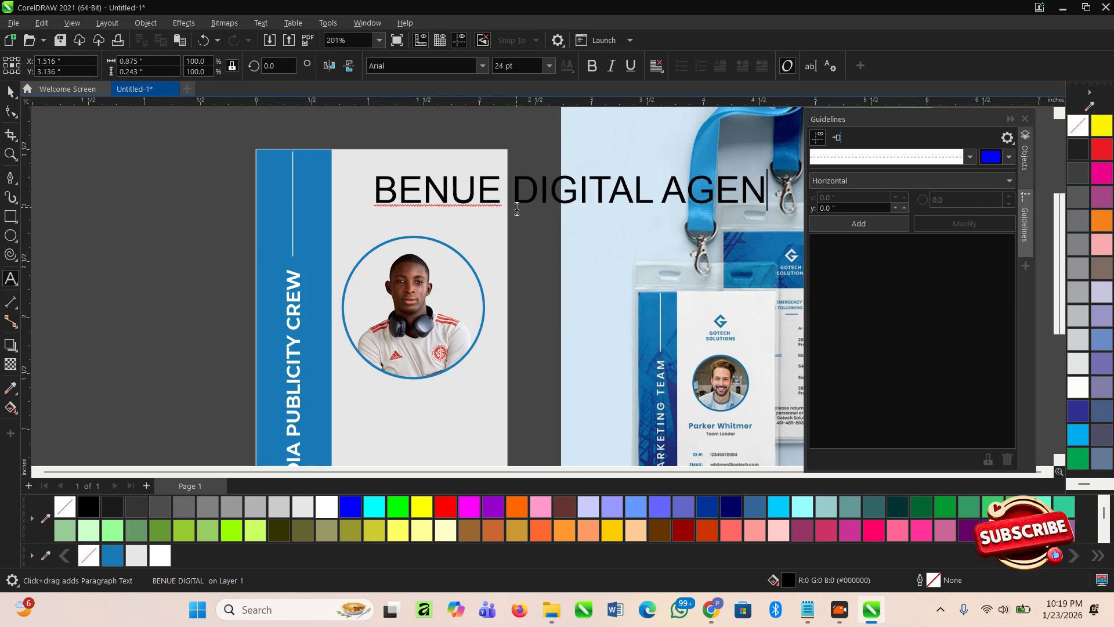
- Shrink the BENUE DIGITAL AGENCY text and move it just above the photo circle
click(462, 131)
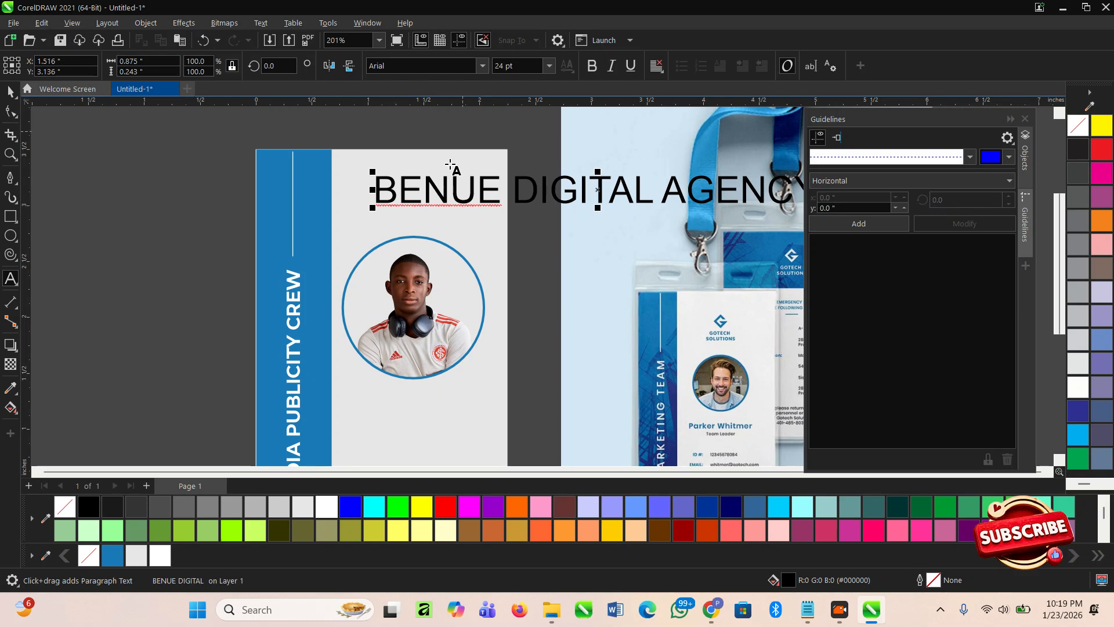
scroll(571, 242, down, 1)
click(9, 93)
scroll(645, 270, up, 1)
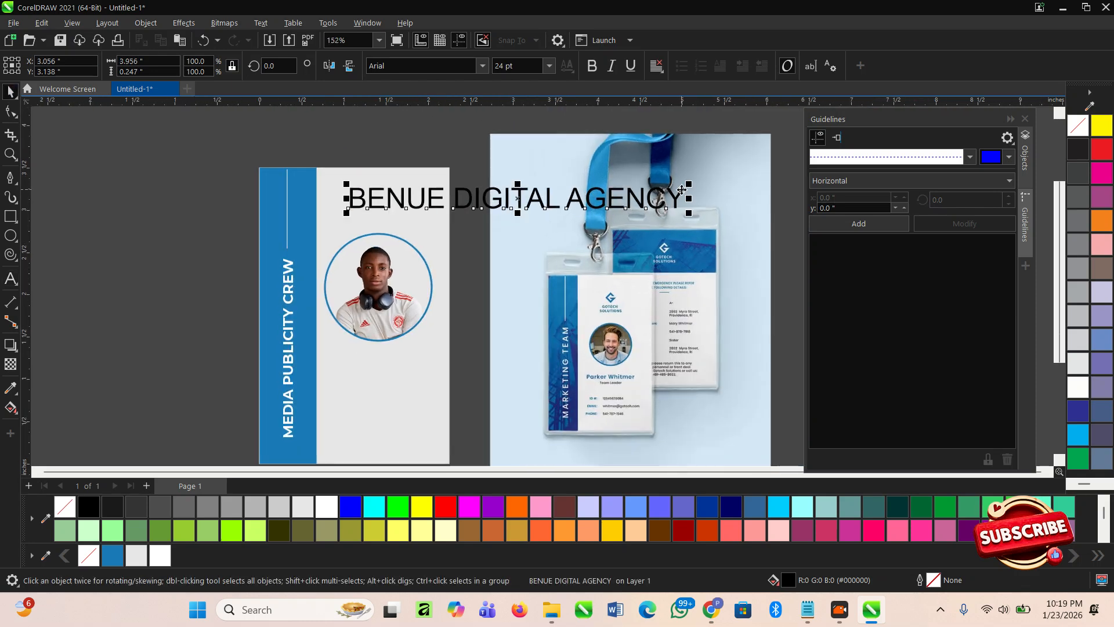
drag(692, 182, 434, 175)
scroll(397, 212, up, 4)
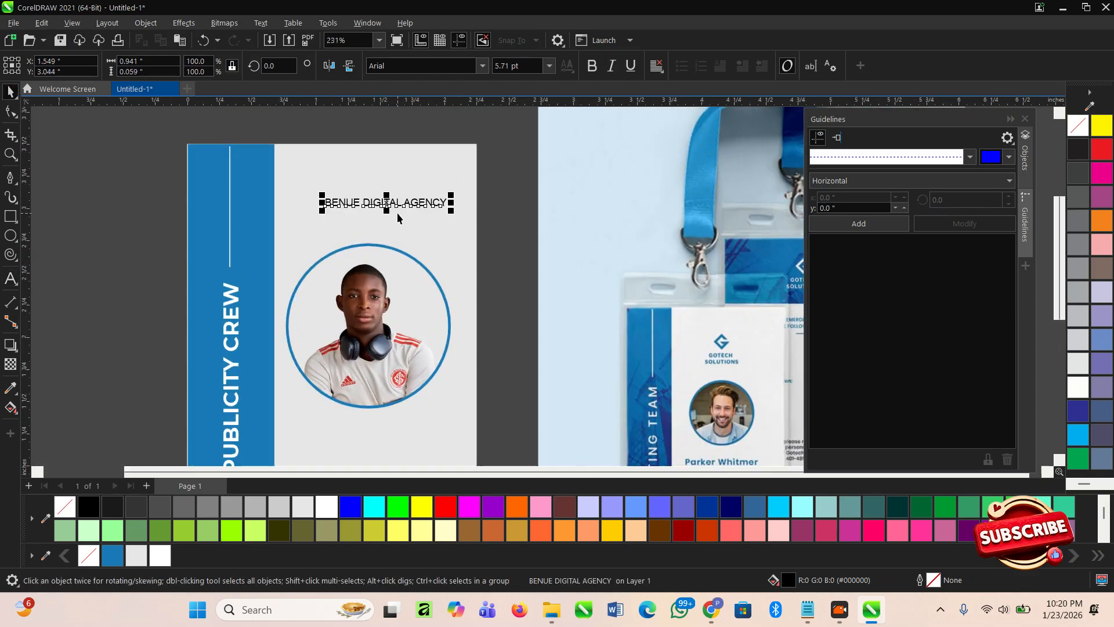
click(373, 206)
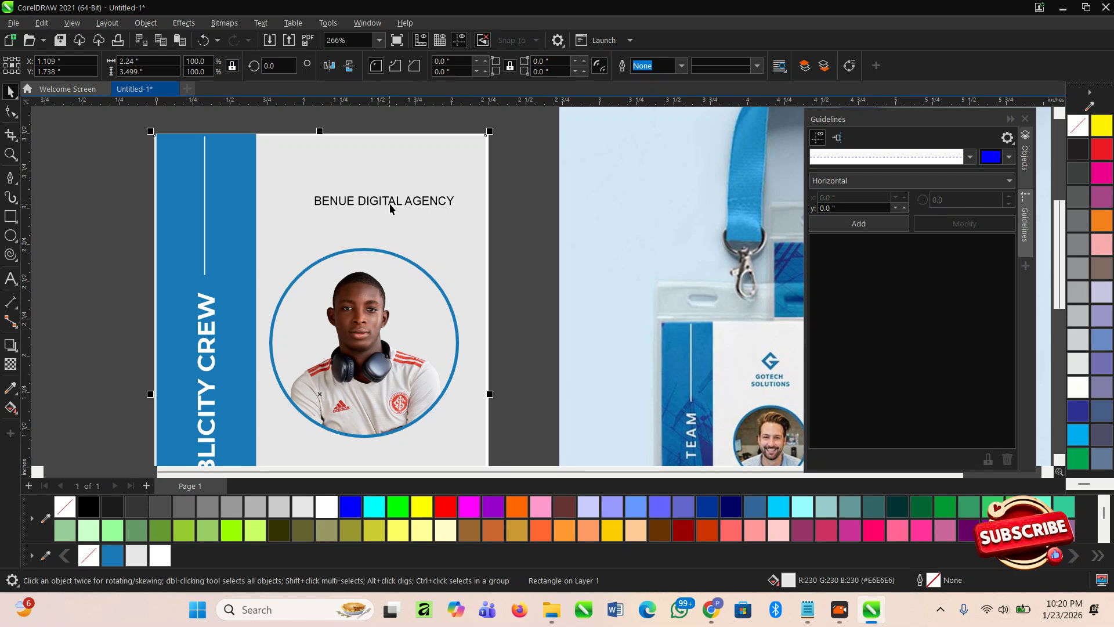
click(391, 205)
drag(393, 206, 375, 226)
- Set the BENUE DIGITAL AGENCY heading in the Montserrat font
scroll(387, 256, up, 2)
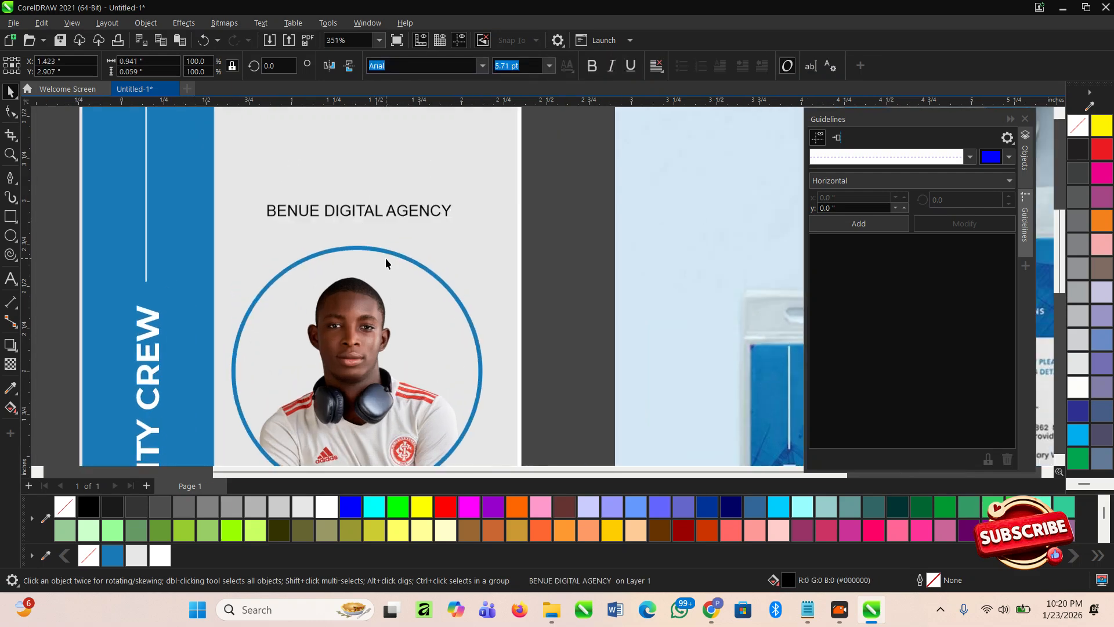
click(386, 259)
click(590, 65)
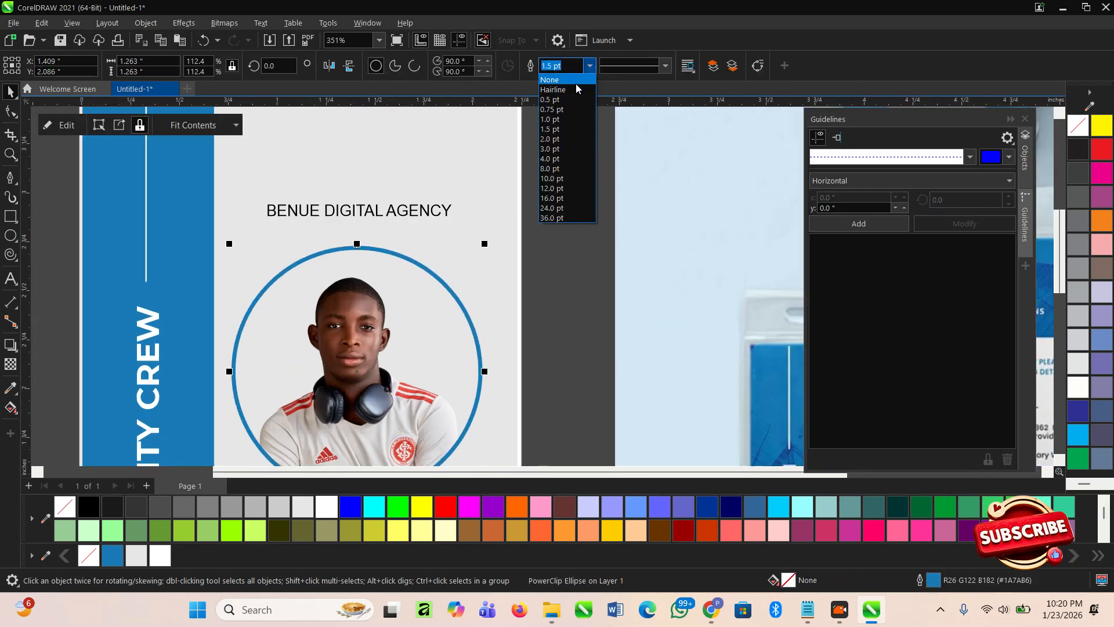
click(521, 118)
click(420, 217)
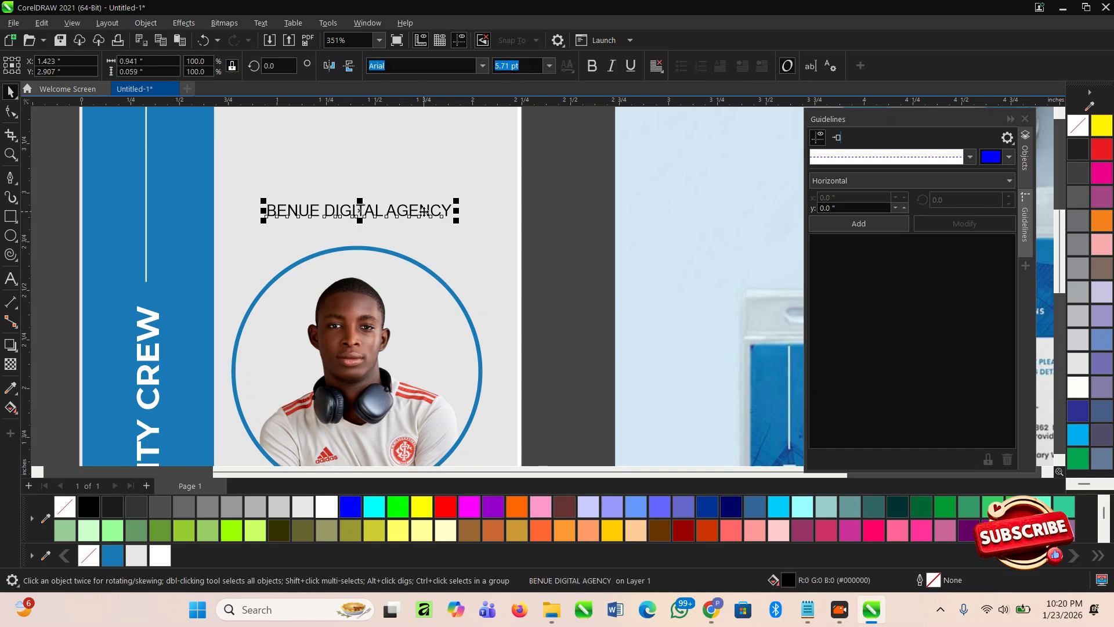
scroll(441, 208, down, 2)
click(482, 65)
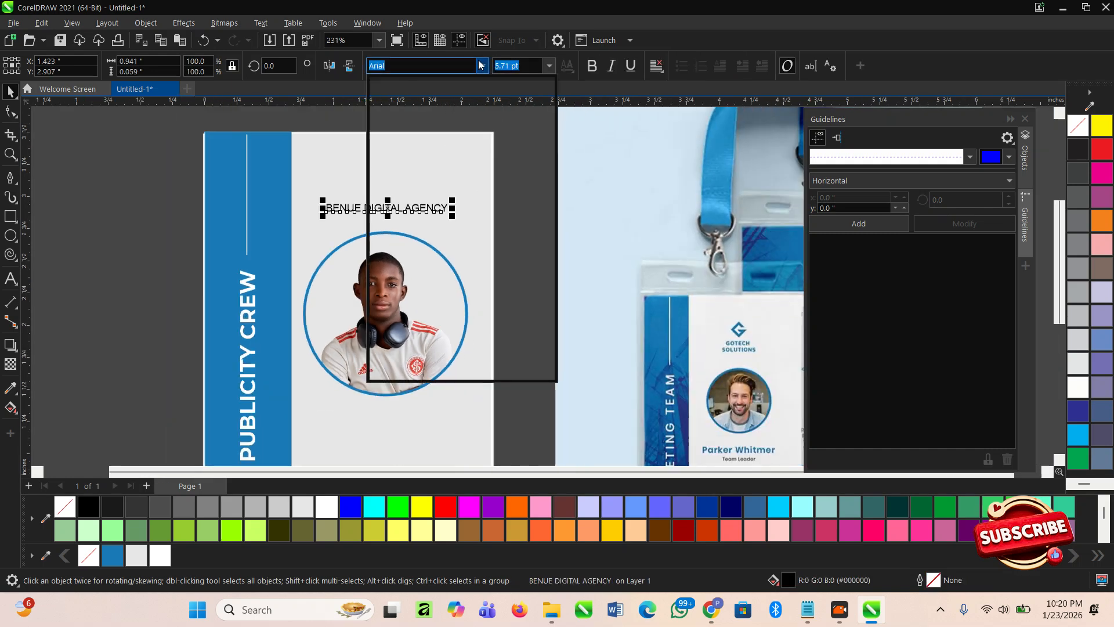
click(437, 111)
scroll(398, 239, up, 2)
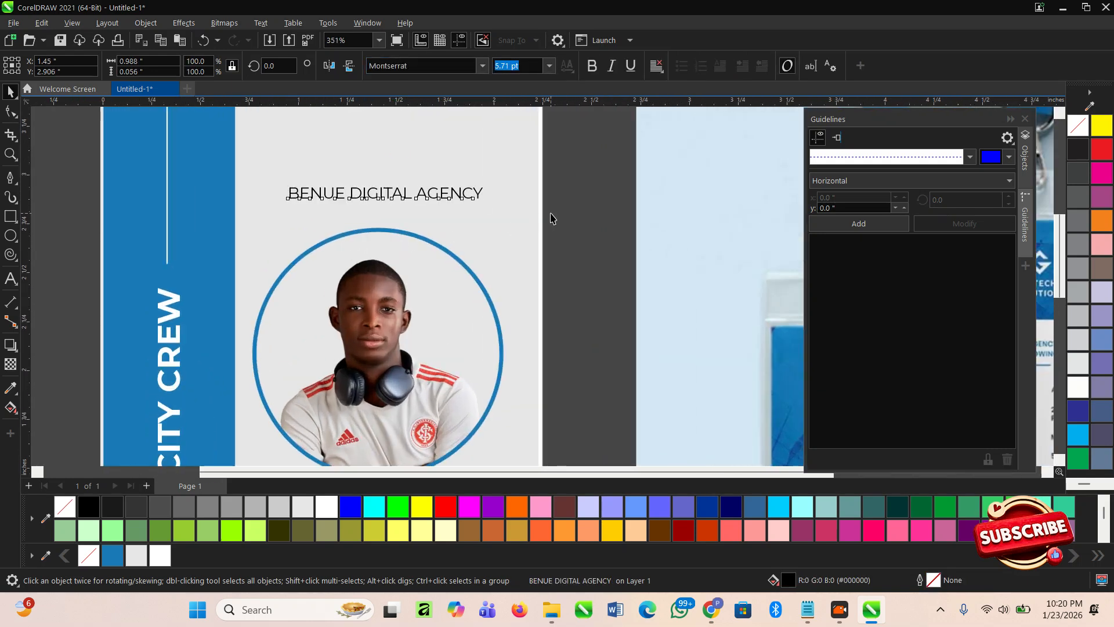
- Move the BENUE DIGITAL AGENCY heading down beneath the photo circle
click(558, 219)
drag(562, 219, 267, 165)
click(275, 186)
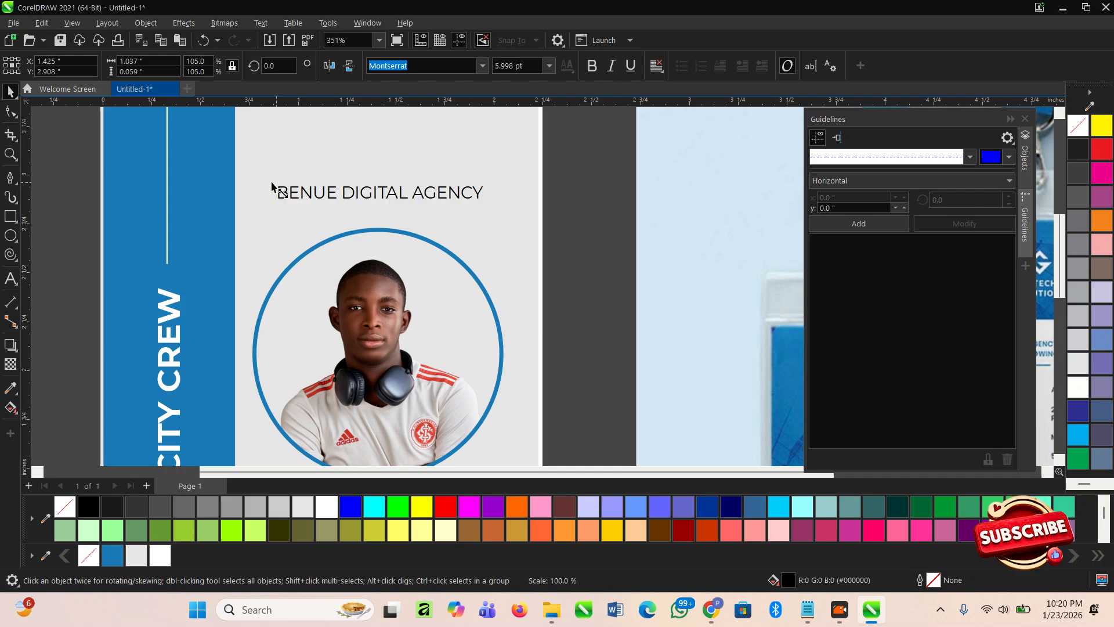
scroll(393, 182, down, 2)
scroll(503, 247, down, 1)
scroll(425, 324, up, 3)
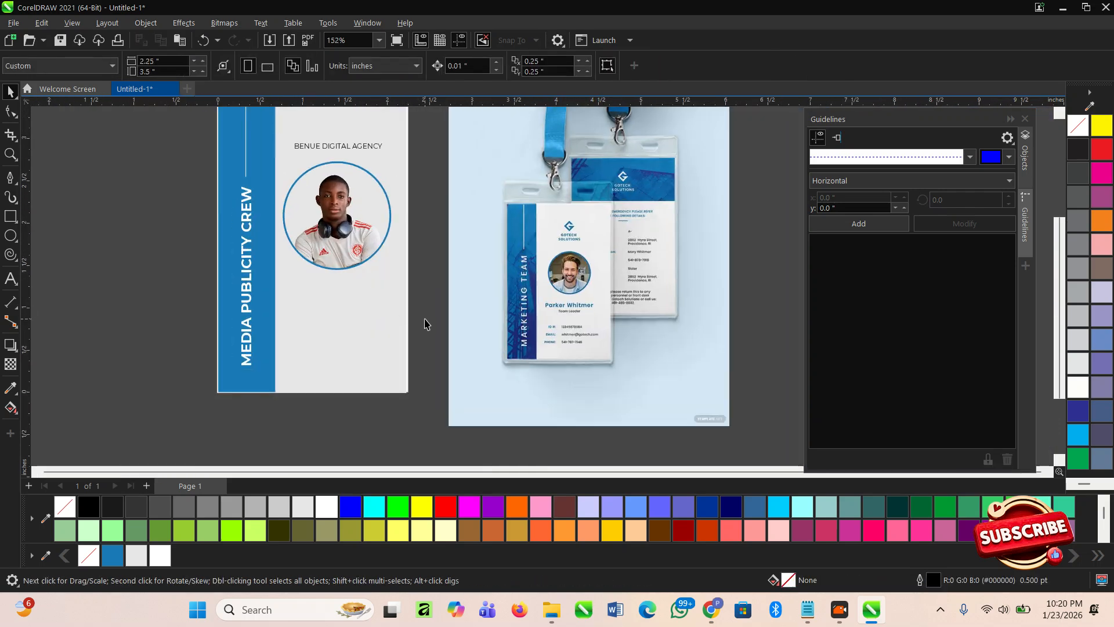
scroll(366, 327, down, 1)
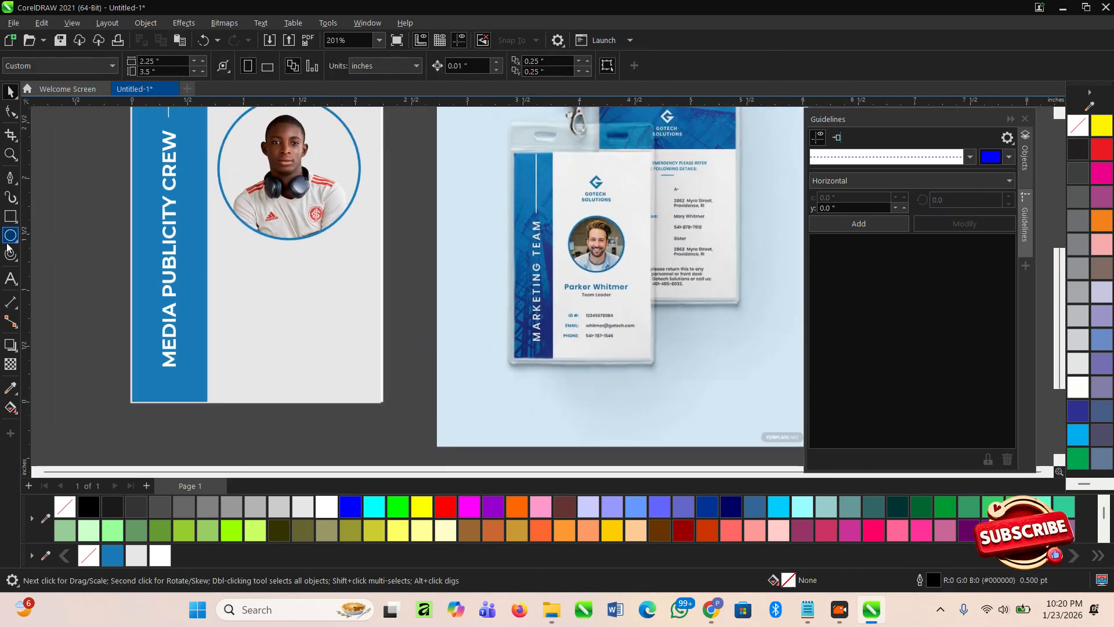
scroll(336, 142, down, 1)
scroll(293, 166, up, 1)
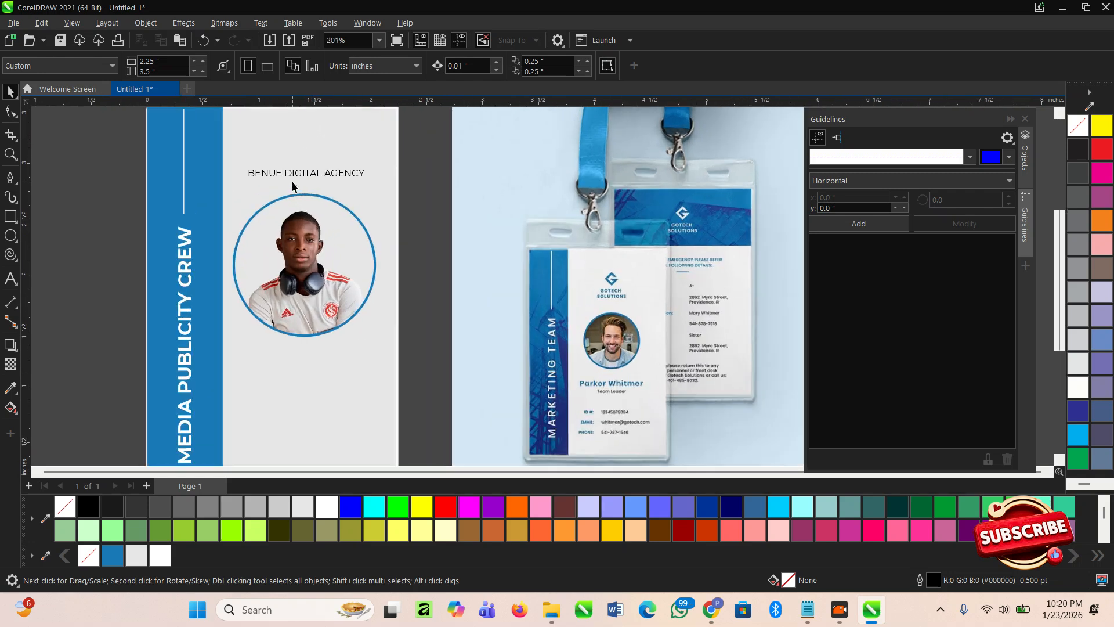
click(299, 173)
drag(299, 172, 301, 371)
- Copy the heading below the photo and retype the copy as the cardholder's name in capitals
right_click(301, 371)
scroll(301, 371, up, 2)
double_click(301, 372)
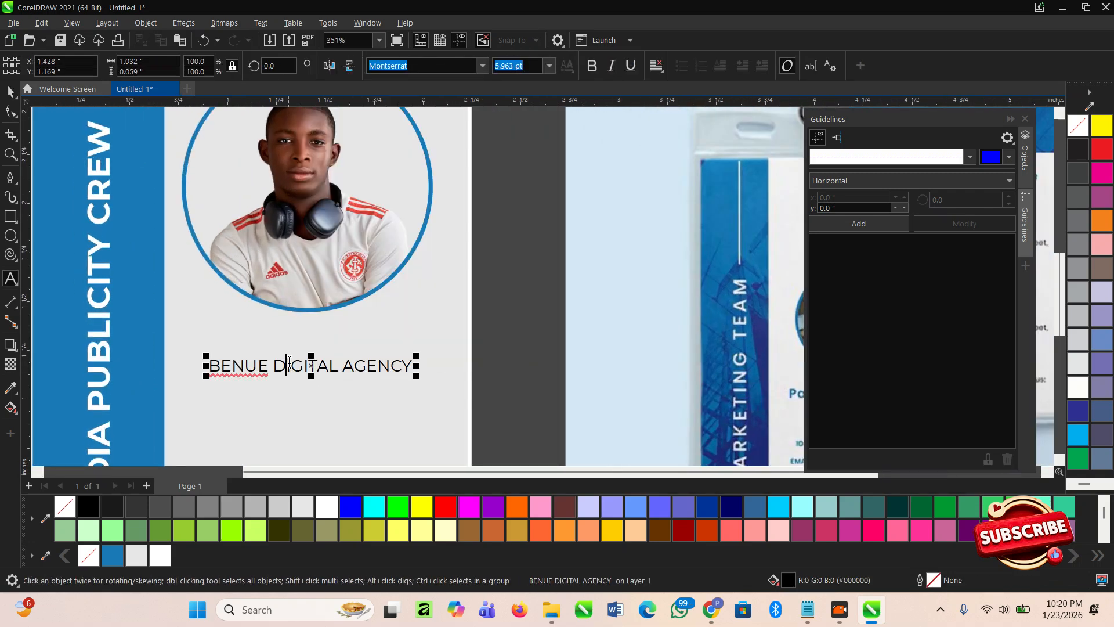
scroll(304, 366, down, 2)
key(ctrl+a)
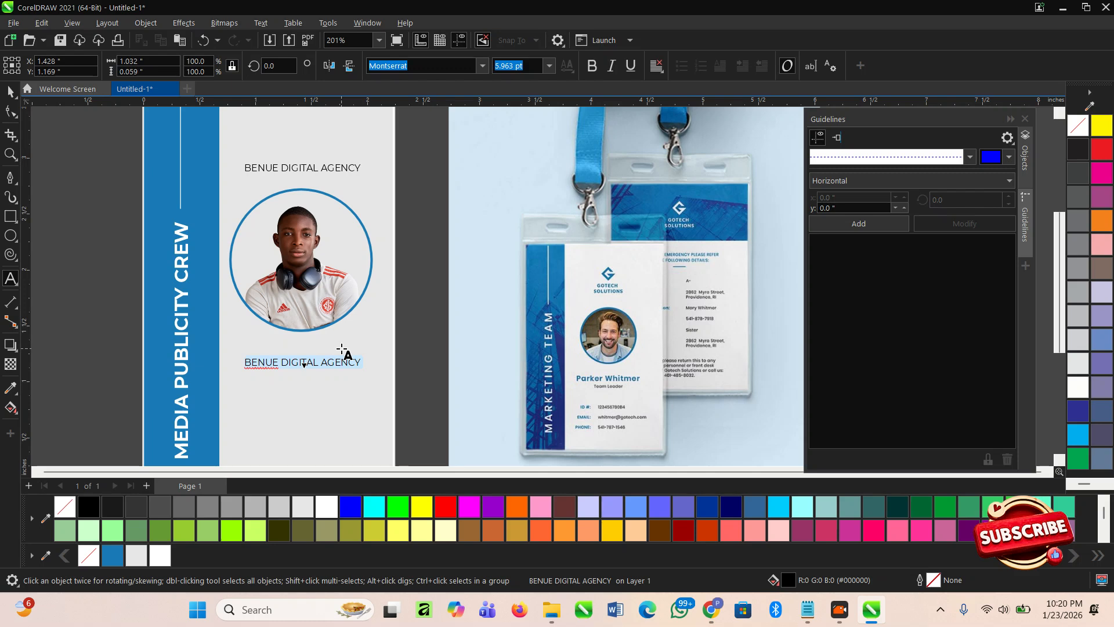
text(APE)
key(BackSpace)
key(BackSpace)
key(BackSpace)
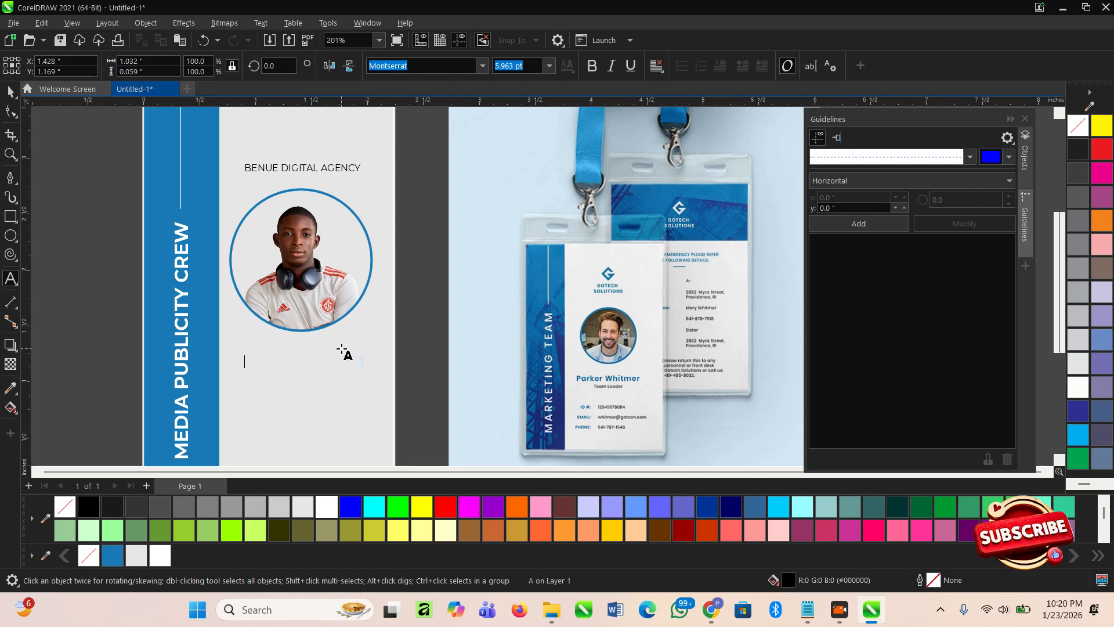
text(GODWIN.)
key(Escape)
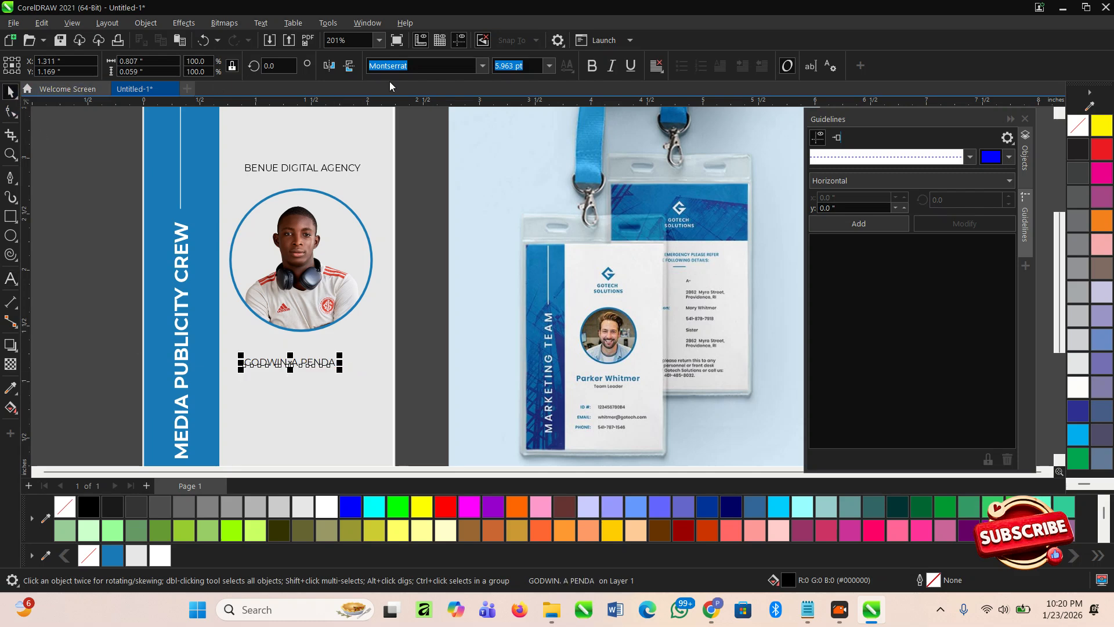
- Make the name bold, enlarge it to about 7.9 pt, and nudge it upward
click(592, 66)
scroll(357, 359, up, 1)
drag(329, 352, 378, 349)
scroll(325, 378, down, 1)
scroll(306, 395, up, 1)
scroll(305, 396, up, 1)
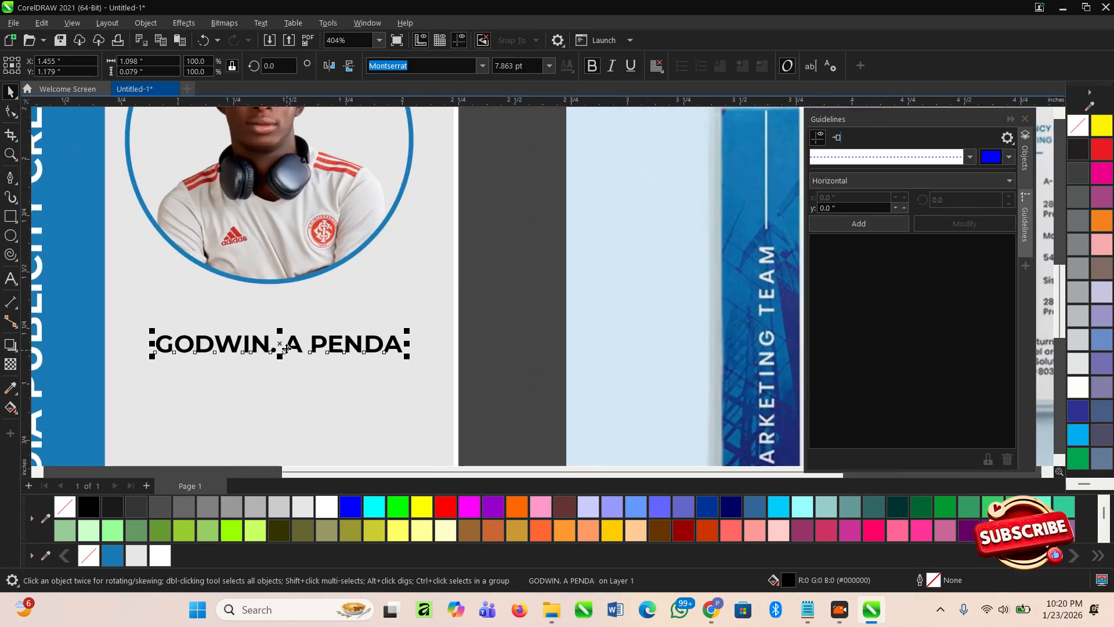
drag(290, 342, 288, 370)
- Duplicate the name below and retype the copy as 'MEDIA DIRECTOR'
right_click(288, 370)
double_click(289, 370)
key(ctrl+a)
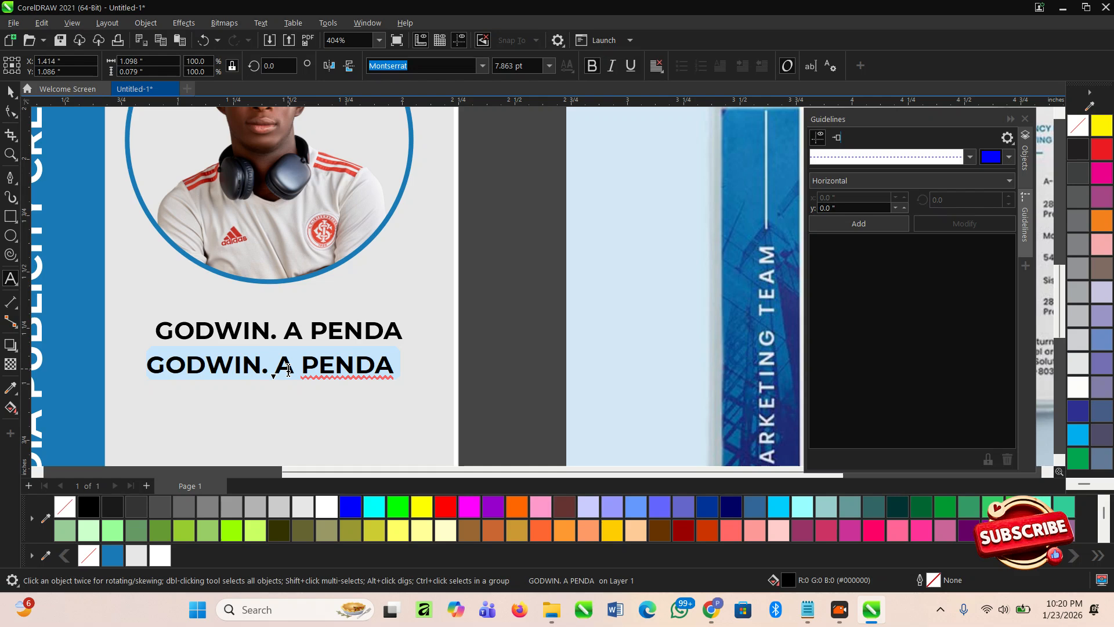
text(ME)
key(BackSpace)
text(DE)
key(BackSpace)
key(BackSpace)
text(EDAE)
key(BackSpace)
key(BackSpace)
key(Escape)
text(IA  DIRECTR)
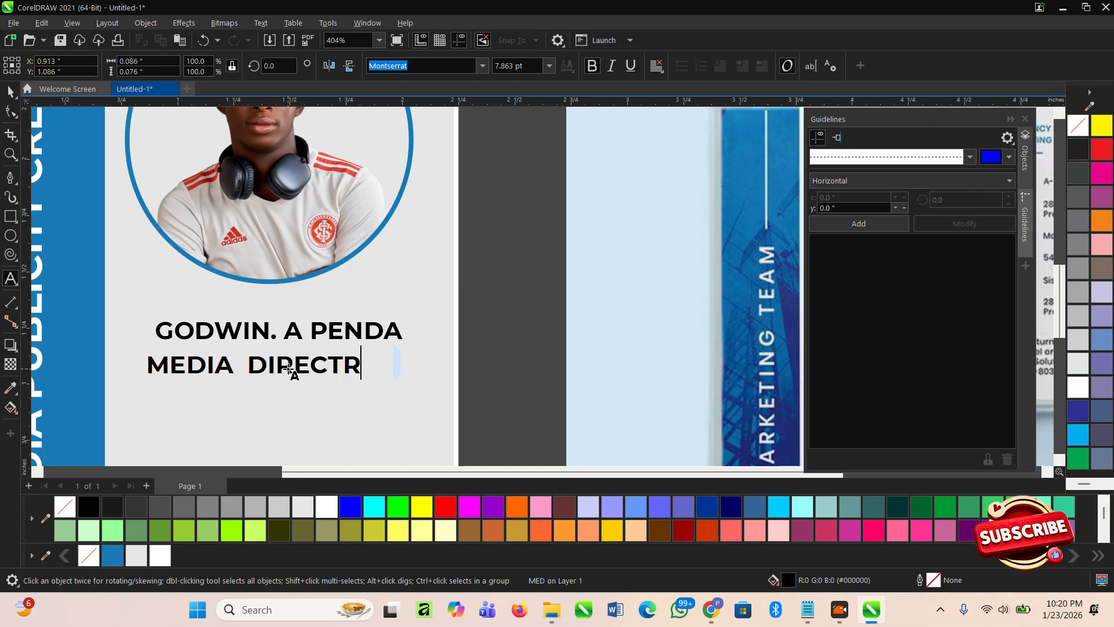
key(BackSpace)
text(OR)
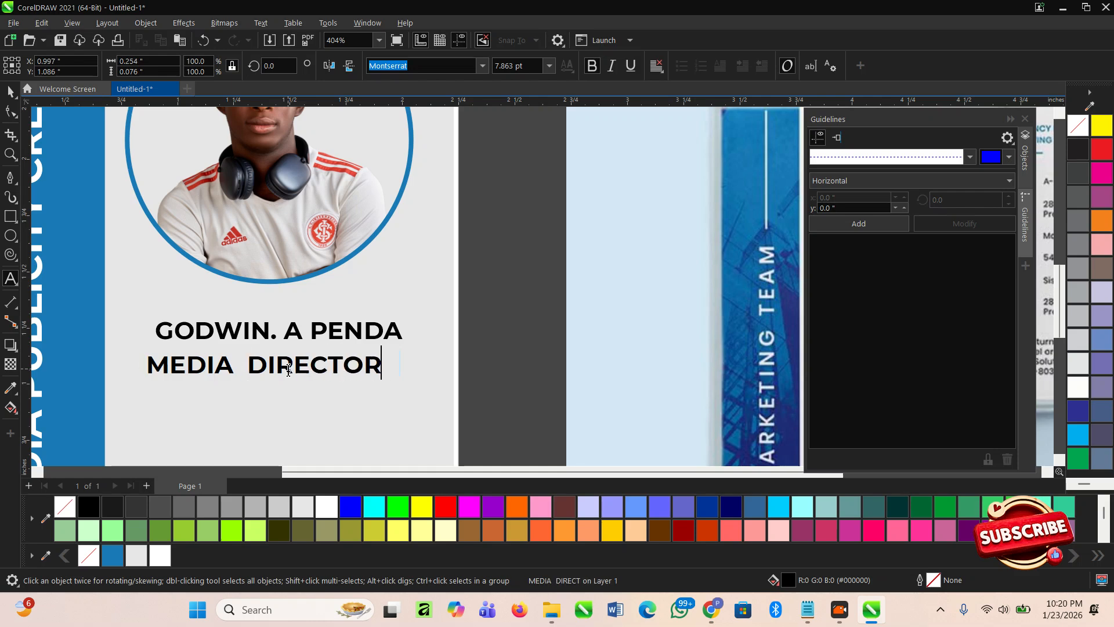
- Set the job title in Montserrat and centre it under the name
click(11, 91)
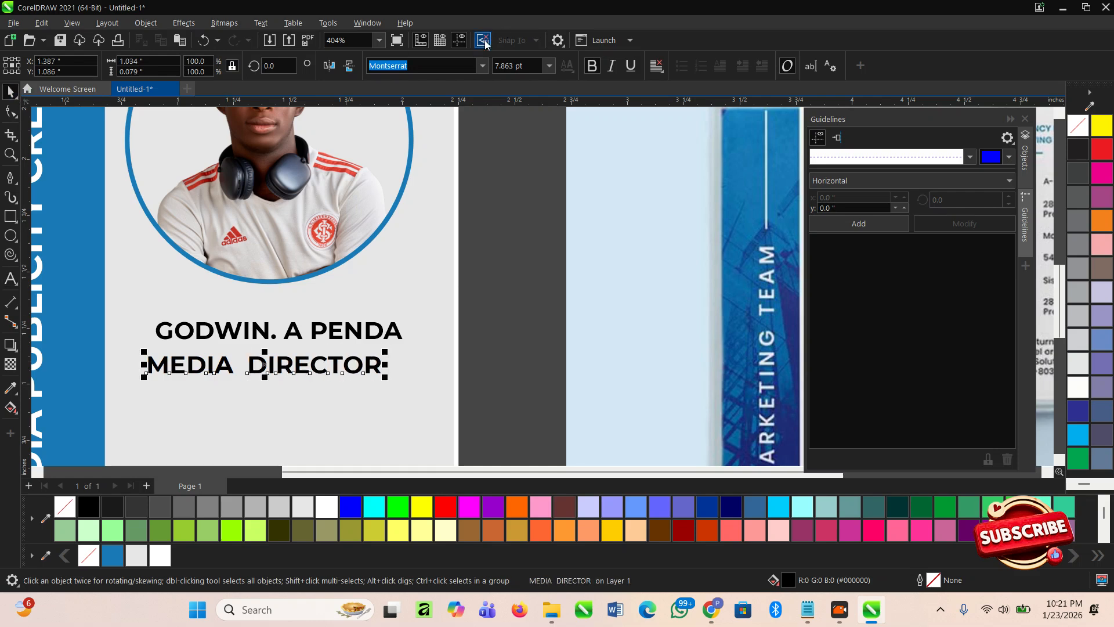
click(483, 65)
click(472, 109)
click(592, 66)
drag(510, 407, 134, 314)
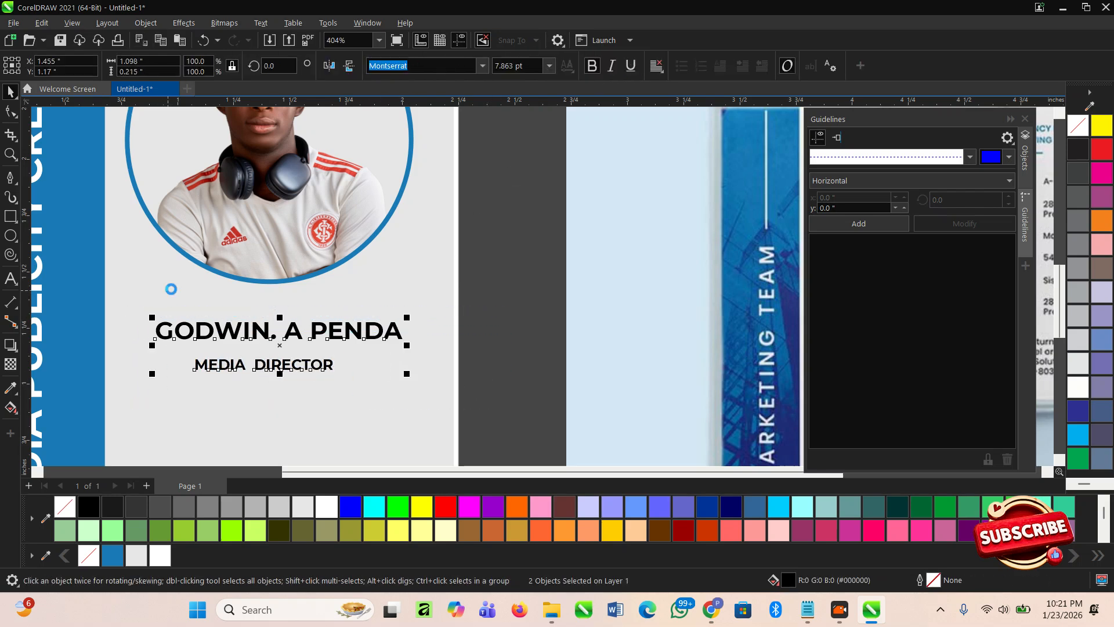
key(c)
- Undo the italic styling, then make MEDIA DIRECTOR regular weight at about 4.85 pt
click(612, 66)
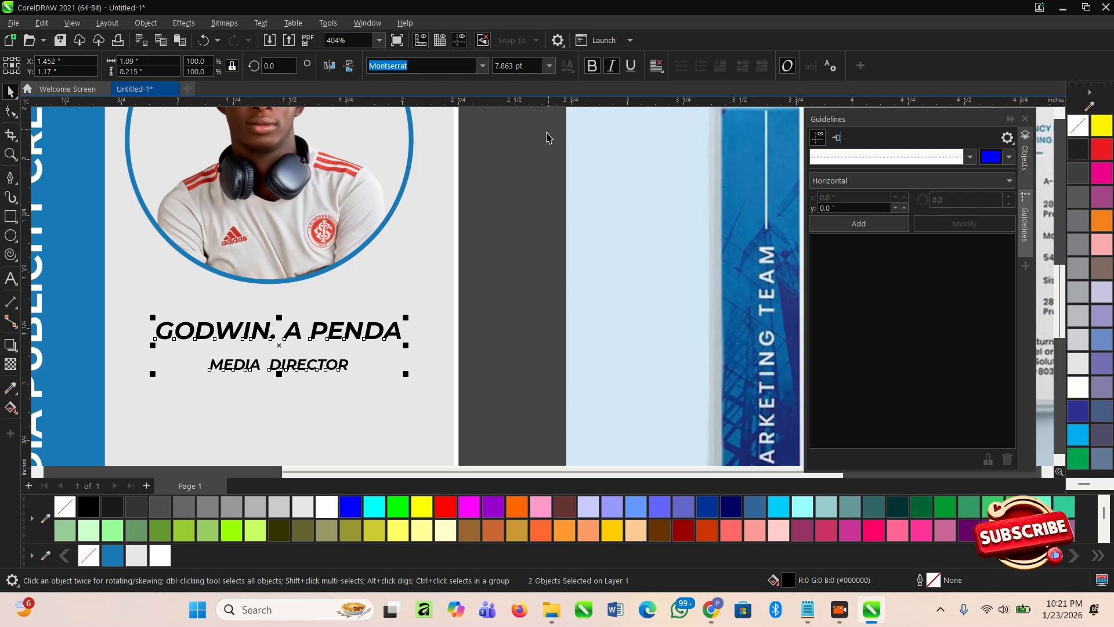
key(ctrl+z)
click(506, 369)
click(287, 364)
scroll(287, 363, up, 1)
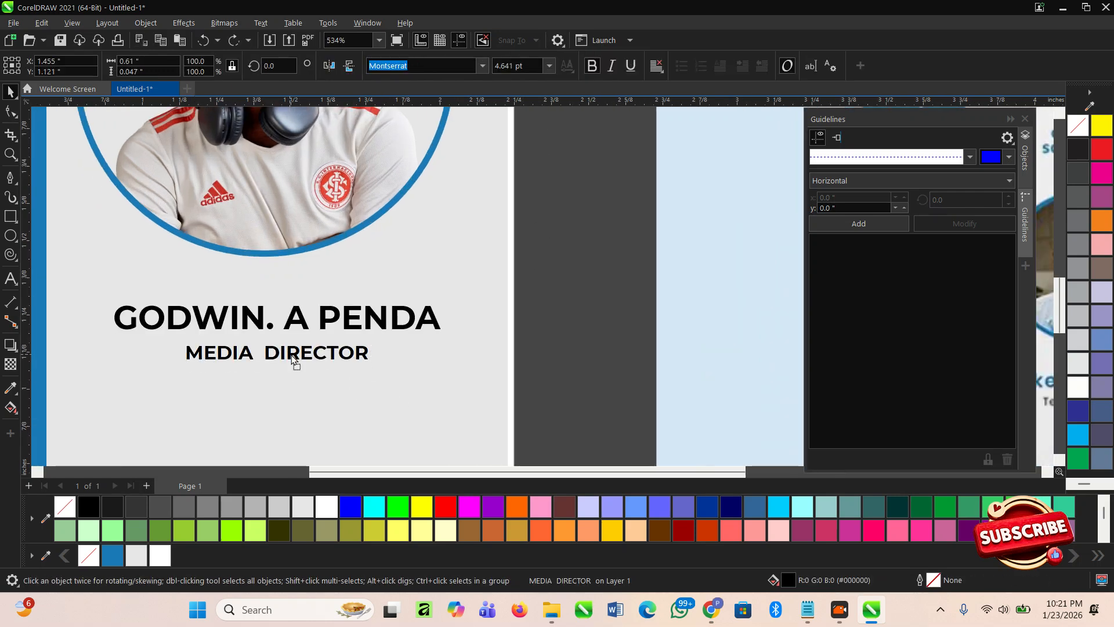
click(584, 67)
drag(373, 340, 371, 340)
click(524, 371)
- Duplicate the name and job title lower on the card, then delete the name copy
scroll(473, 326, down, 2)
scroll(393, 275, down, 1)
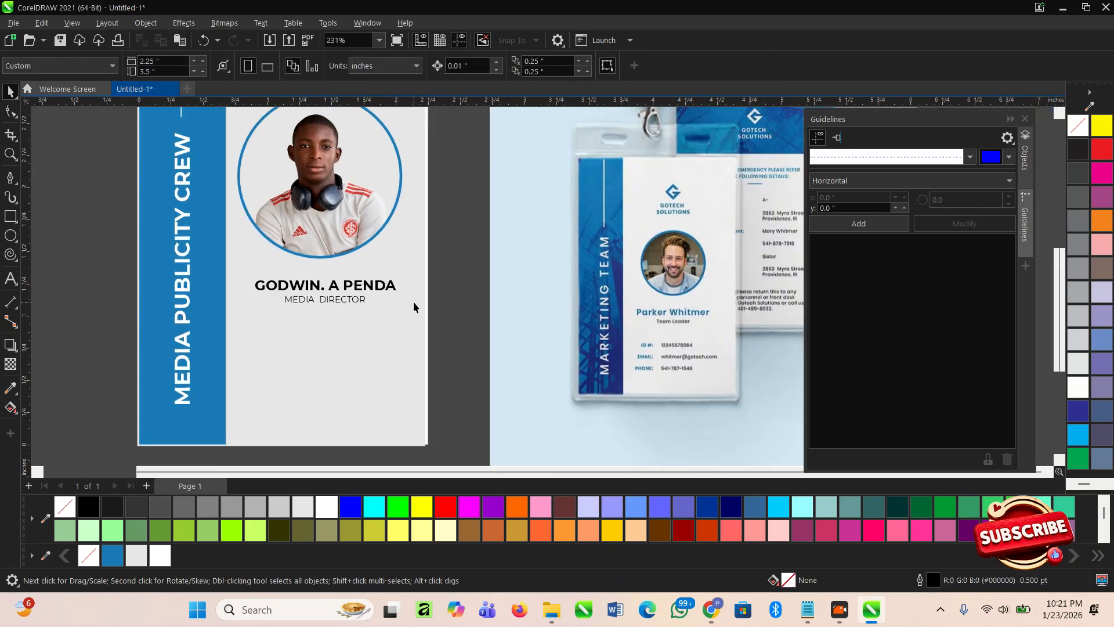
scroll(415, 299, up, 1)
drag(482, 329, 199, 264)
scroll(249, 244, down, 1)
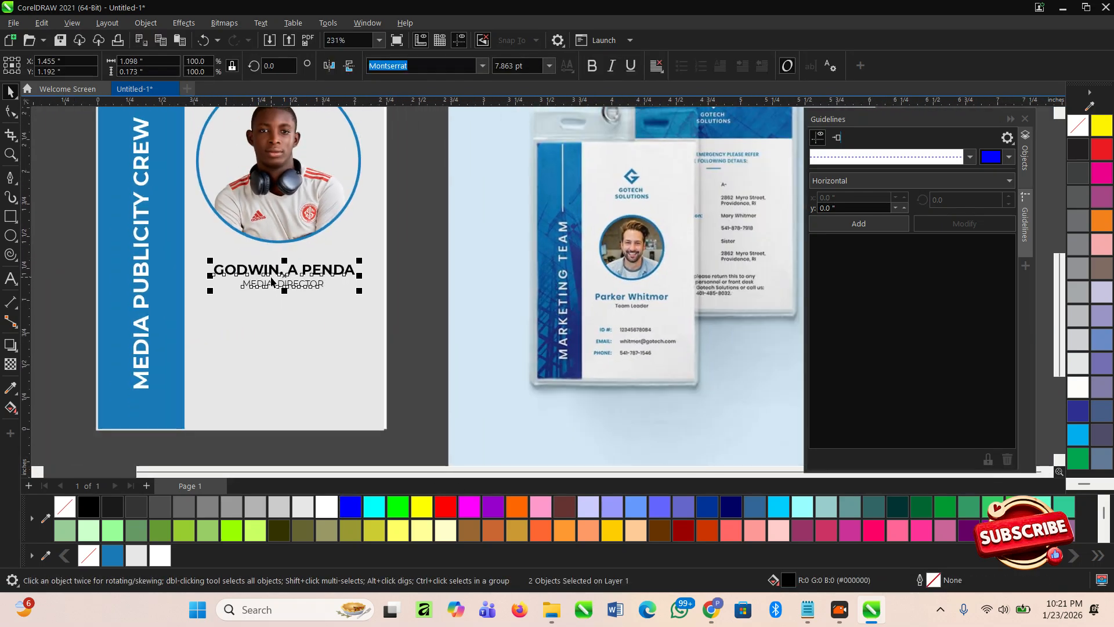
drag(272, 277, 272, 335)
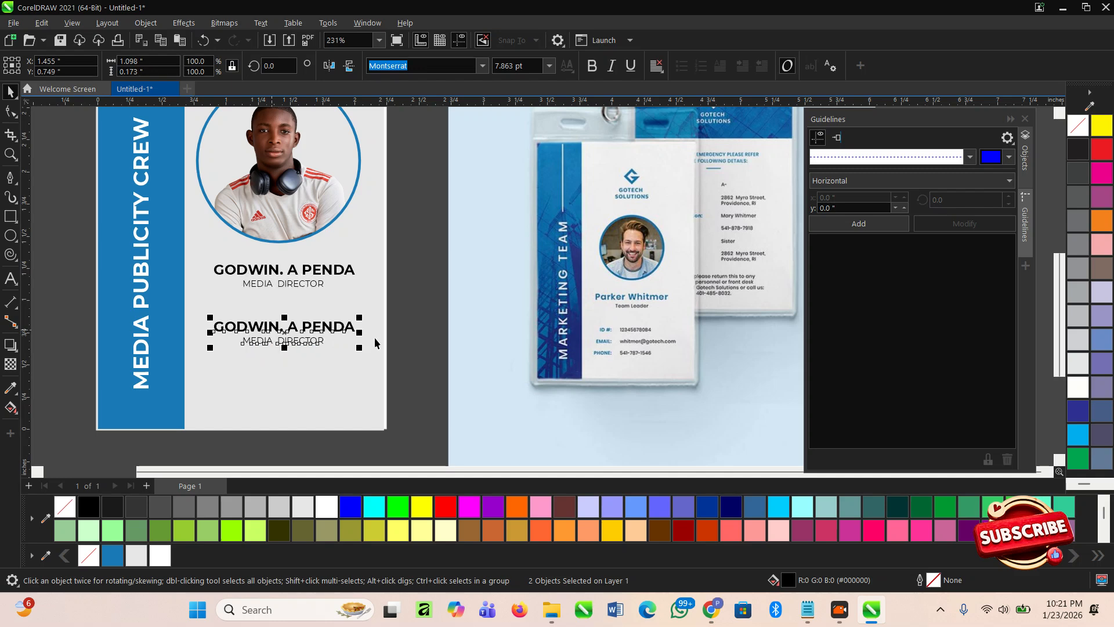
click(438, 343)
scroll(415, 356, up, 1)
scroll(264, 405, up, 2)
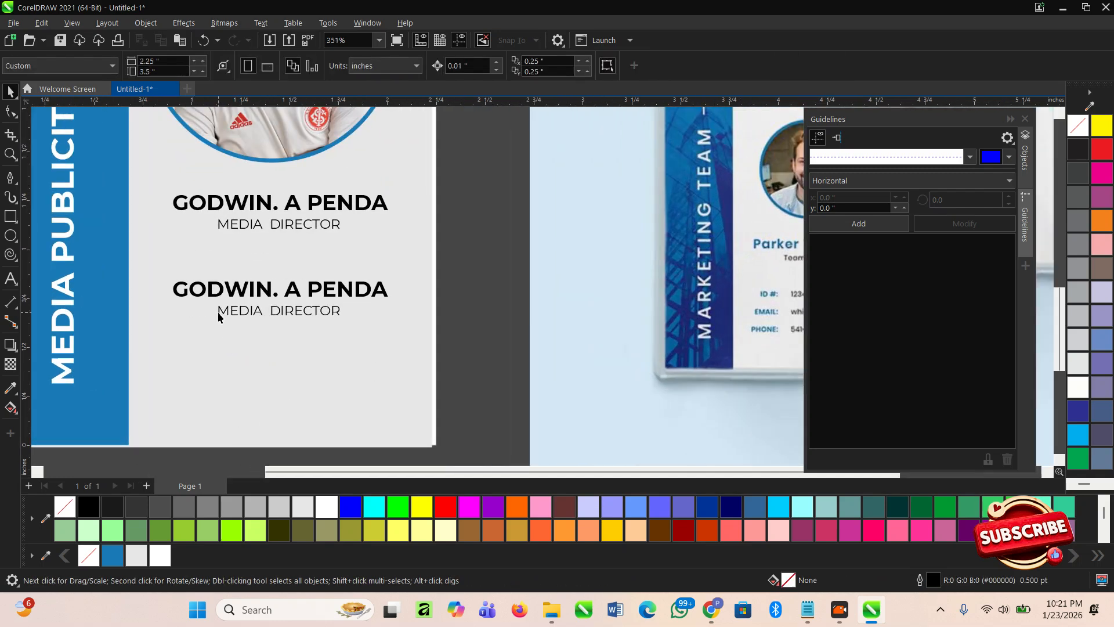
click(220, 289)
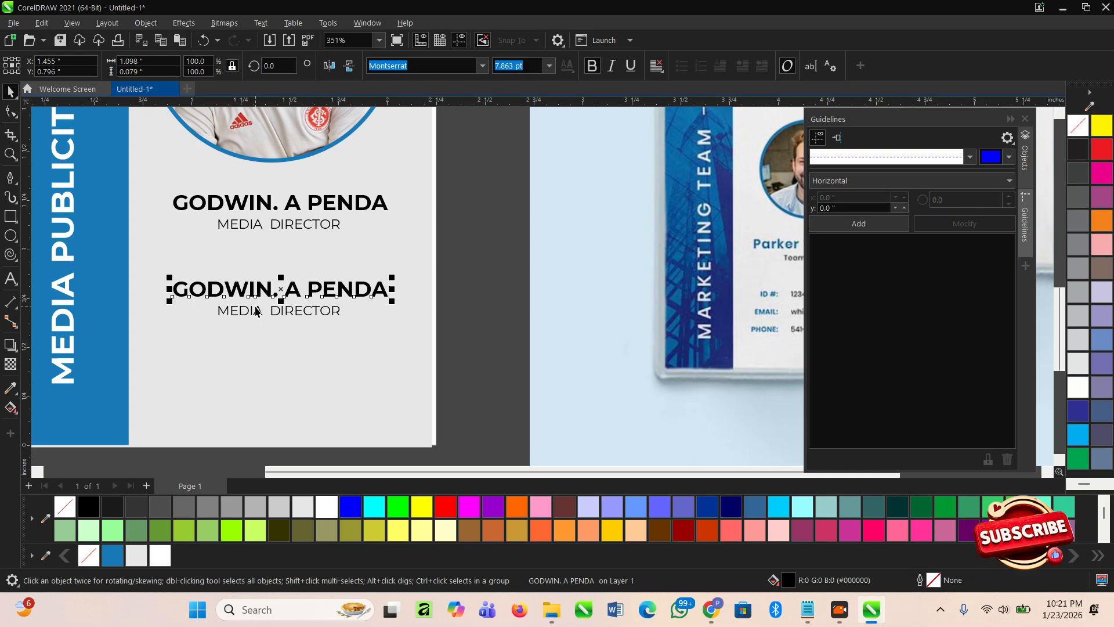
double_click(267, 292)
scroll(267, 290, down, 1)
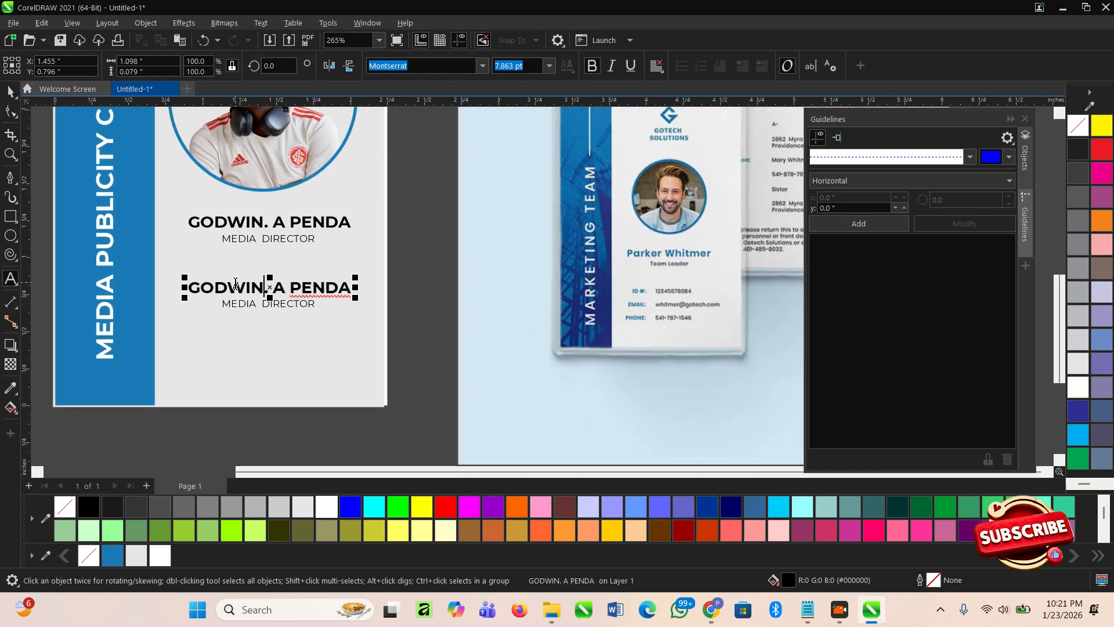
scroll(240, 287, up, 1)
click(10, 92)
key(Delete)
- Retype the title copy as the labels 'ID NO:', 'EMAIL:' and 'PHONE NO:'
double_click(273, 306)
key(ctrl+a)
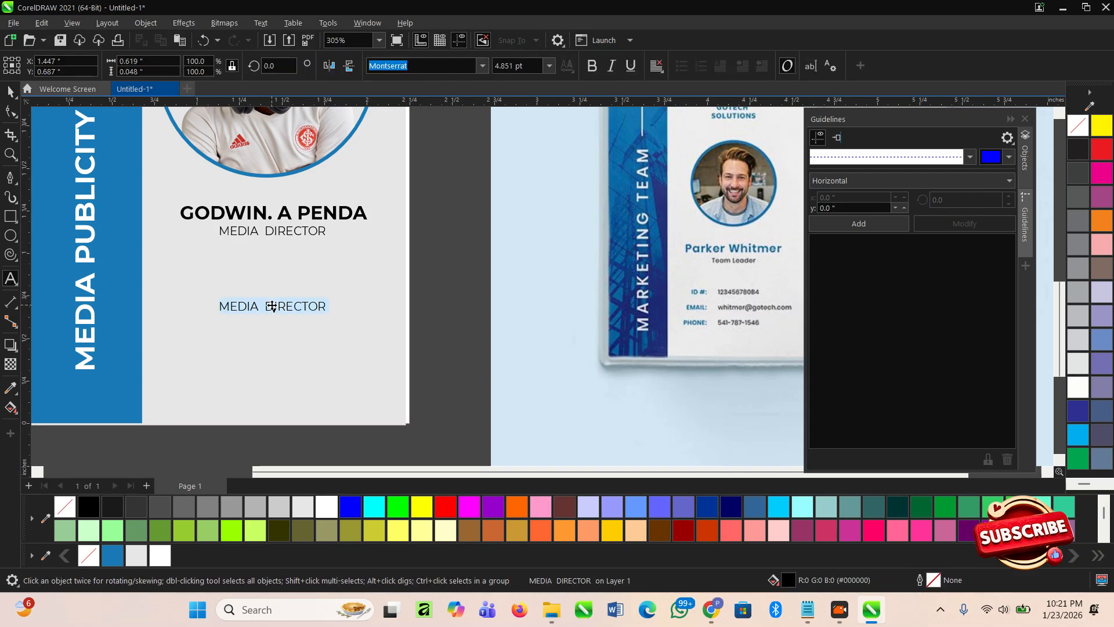
text(DE)
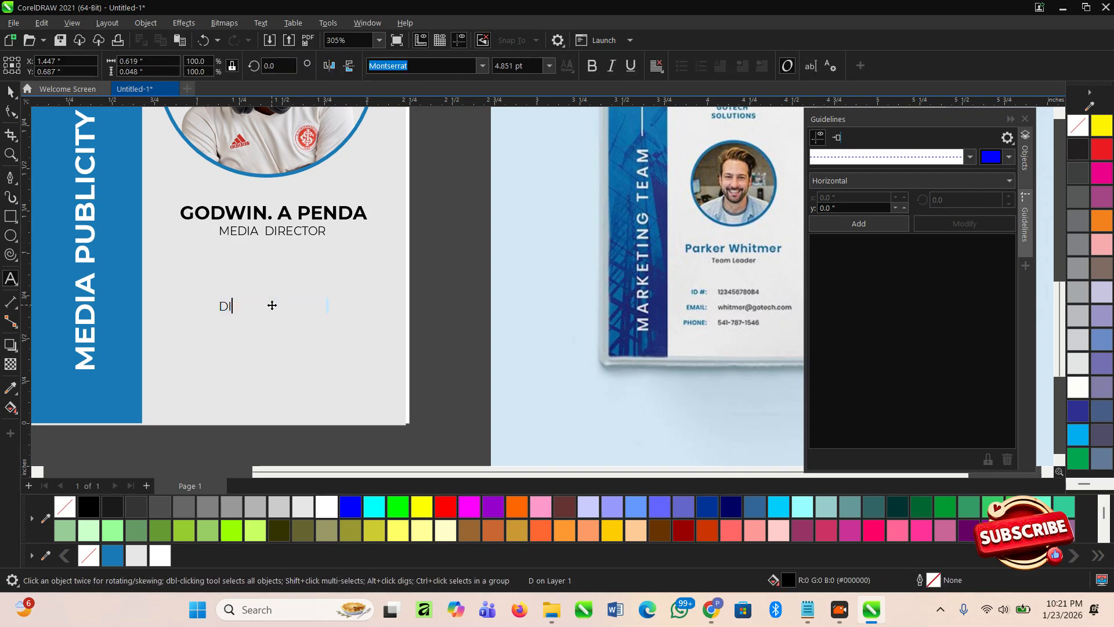
key(BackSpace)
key(BackSpace)
text(ID NO: )
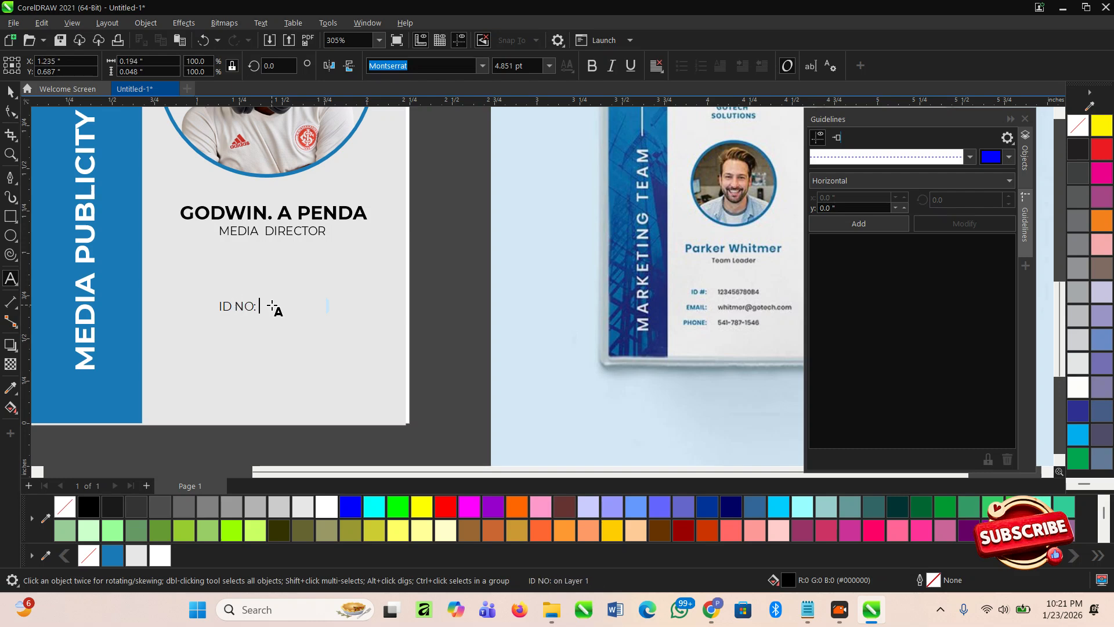
text(EMAIL:)
key(Return)
text(EPH)
key(BackSpace)
key(BackSpace)
key(BackSpace)
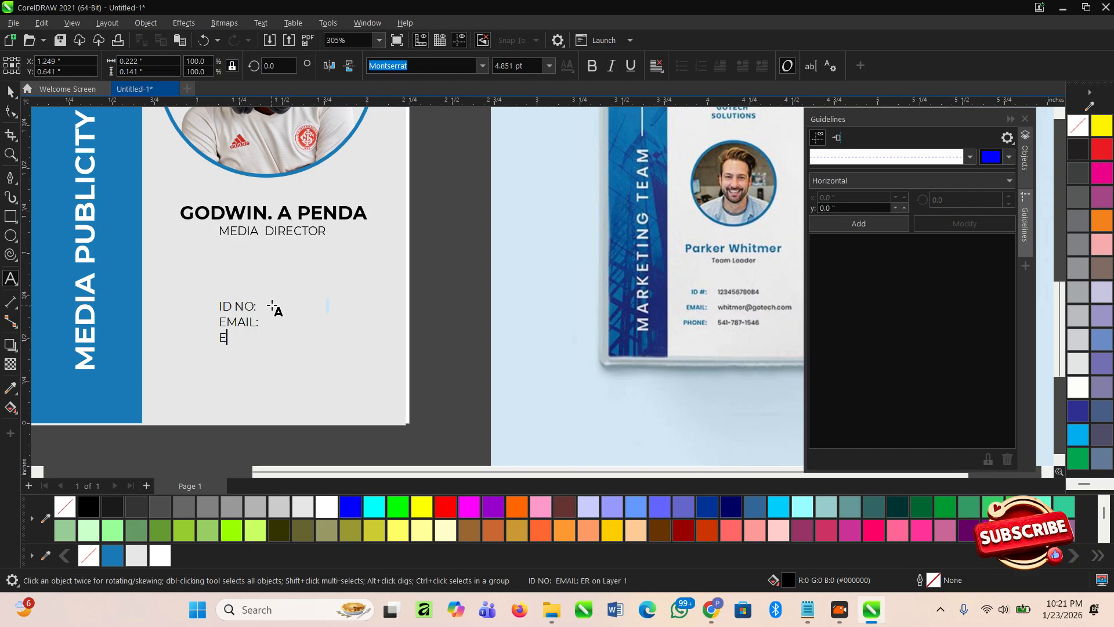
text(PHON)
key(BackSpace)
key(BackSpace)
text(NO:)
key(BackSpace)
key(BackSpace)
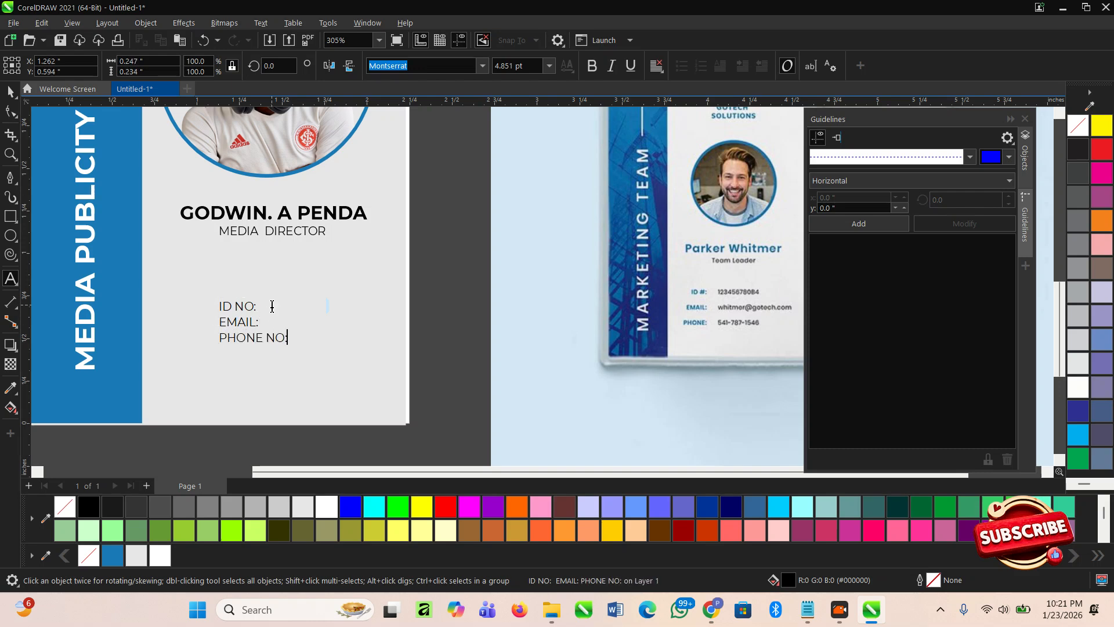
- Right-align the label block, move it up and left, and widen its line spacing
key(ctrl+r)
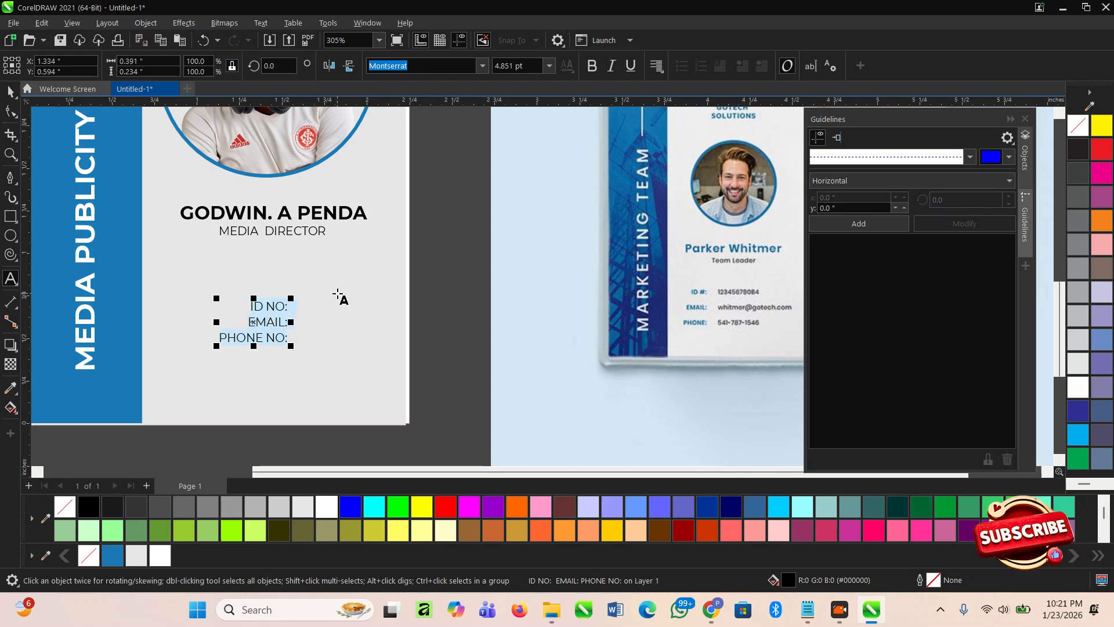
click(11, 93)
drag(277, 309, 246, 298)
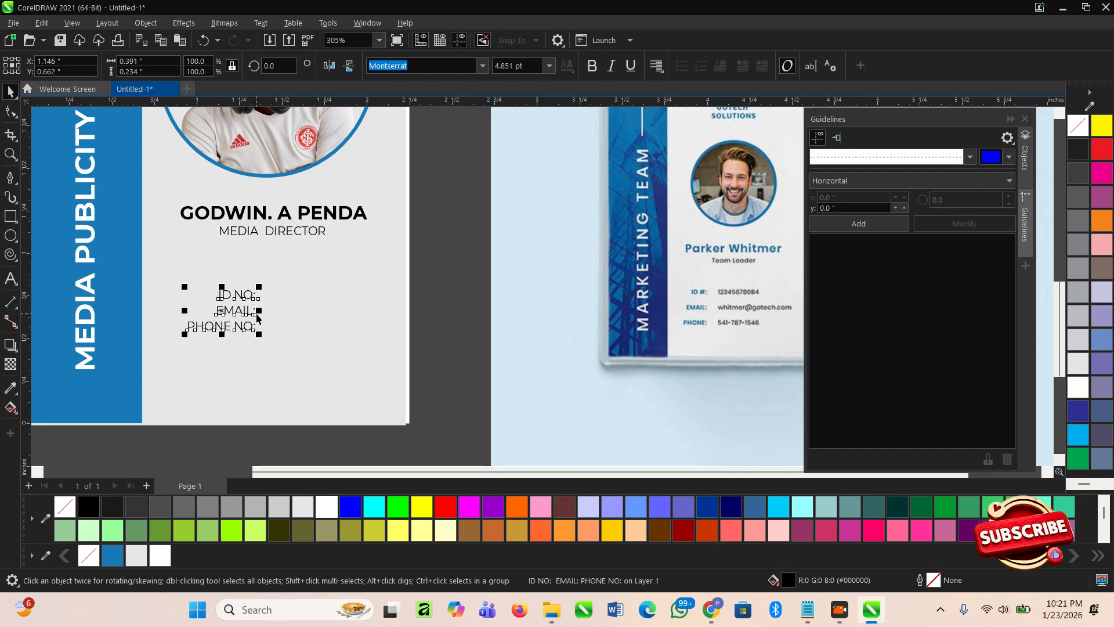
click(11, 112)
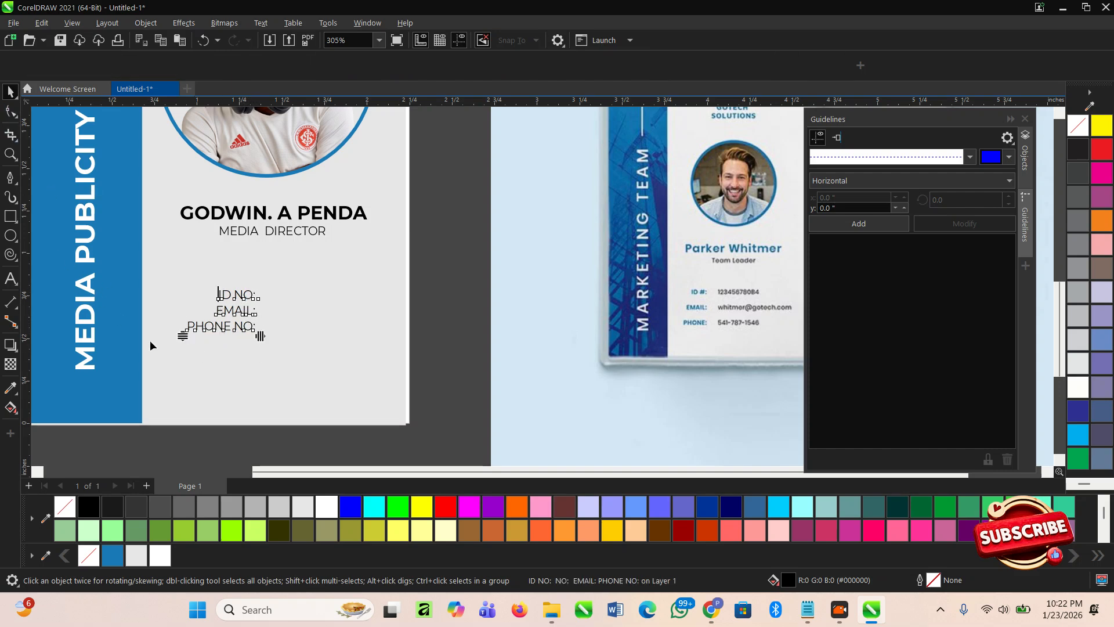
drag(184, 339, 189, 360)
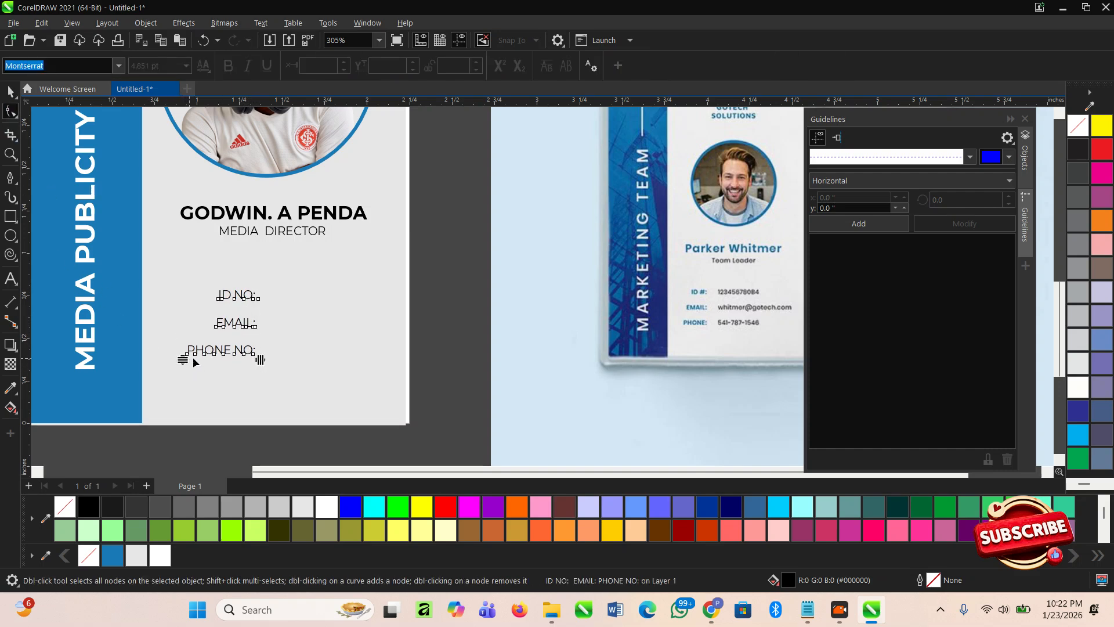
key(space)
scroll(252, 327, up, 4)
scroll(243, 309, up, 1)
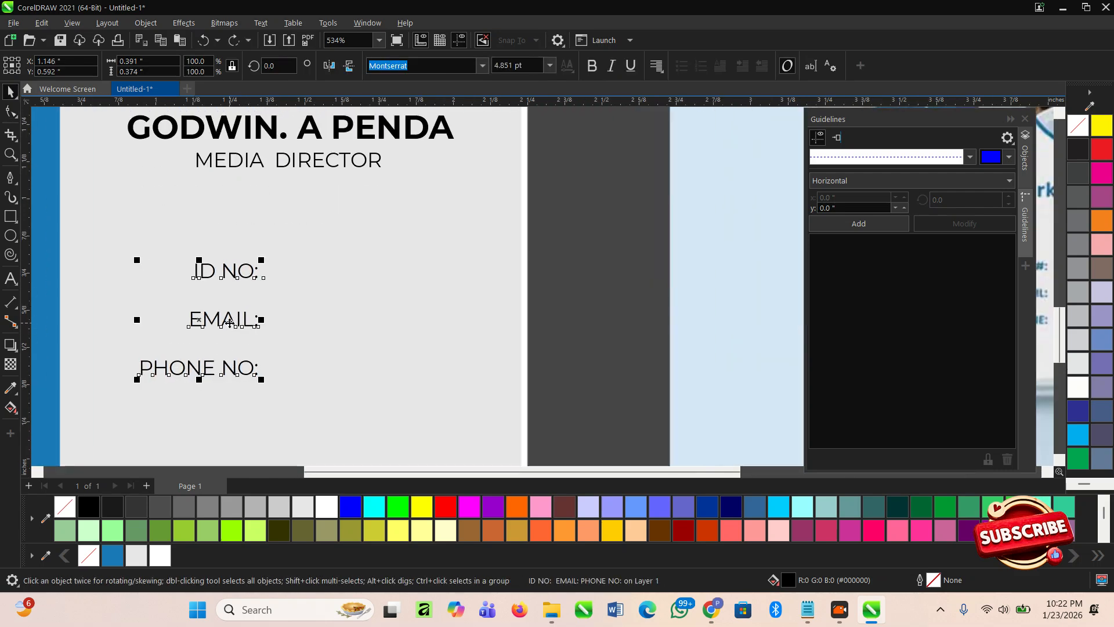
- Duplicate the detail labels and retype the copy as ID 002 and the cardholder's e-mail address
drag(220, 321, 351, 332)
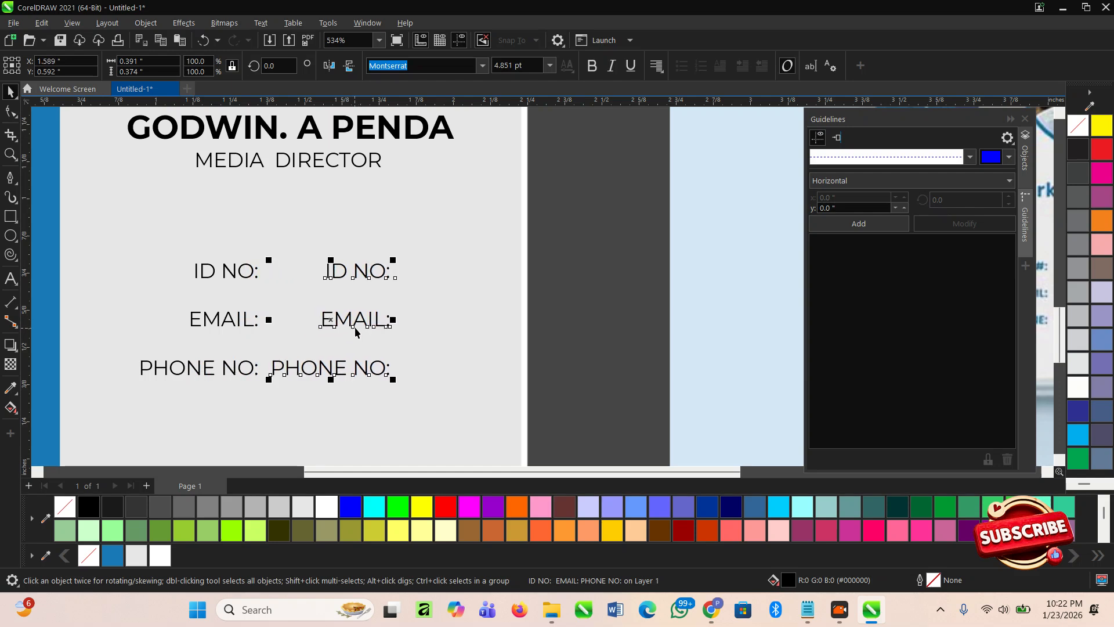
double_click(352, 325)
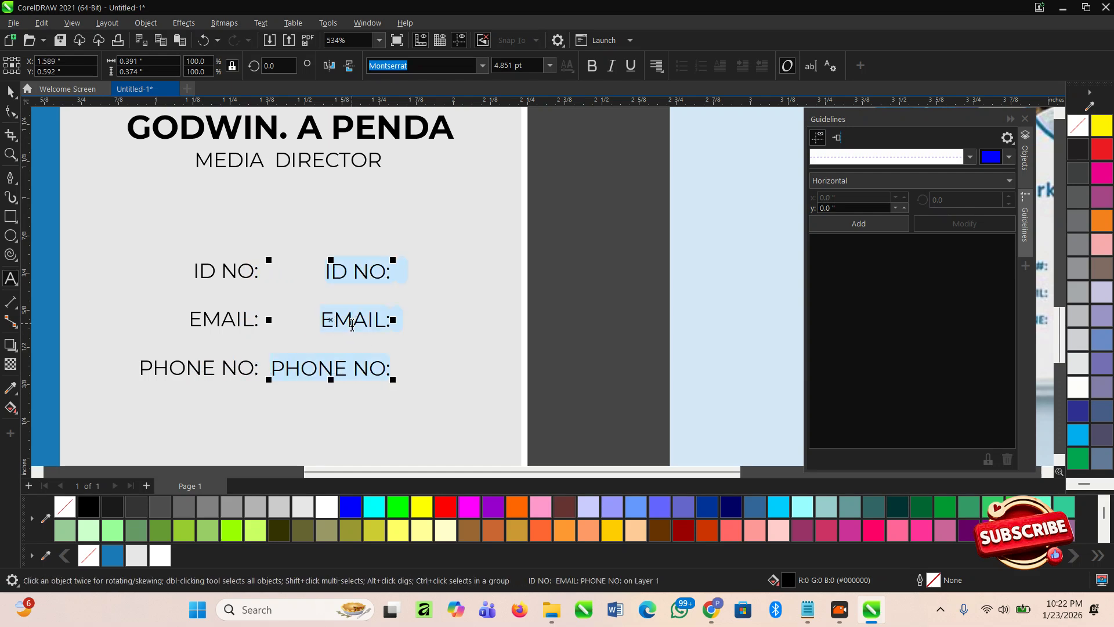
key(BackSpace)
text(002)
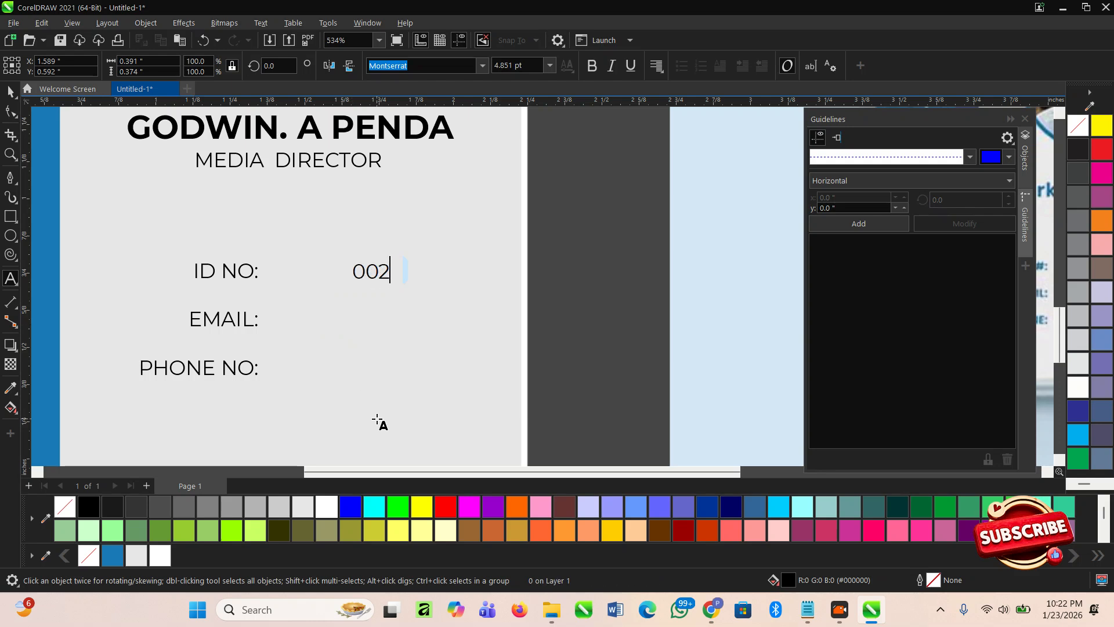
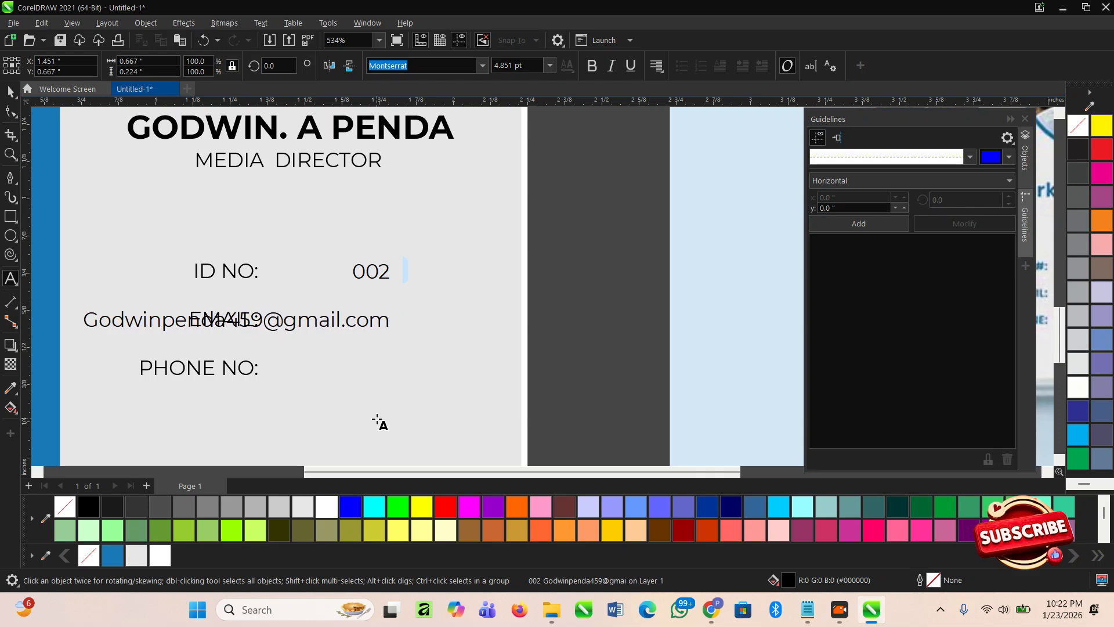
- Make the e-mail's first letter lowercase and left-align the whole value text block
click(93, 318)
key(BackSpace)
text(g)
key(Escape)
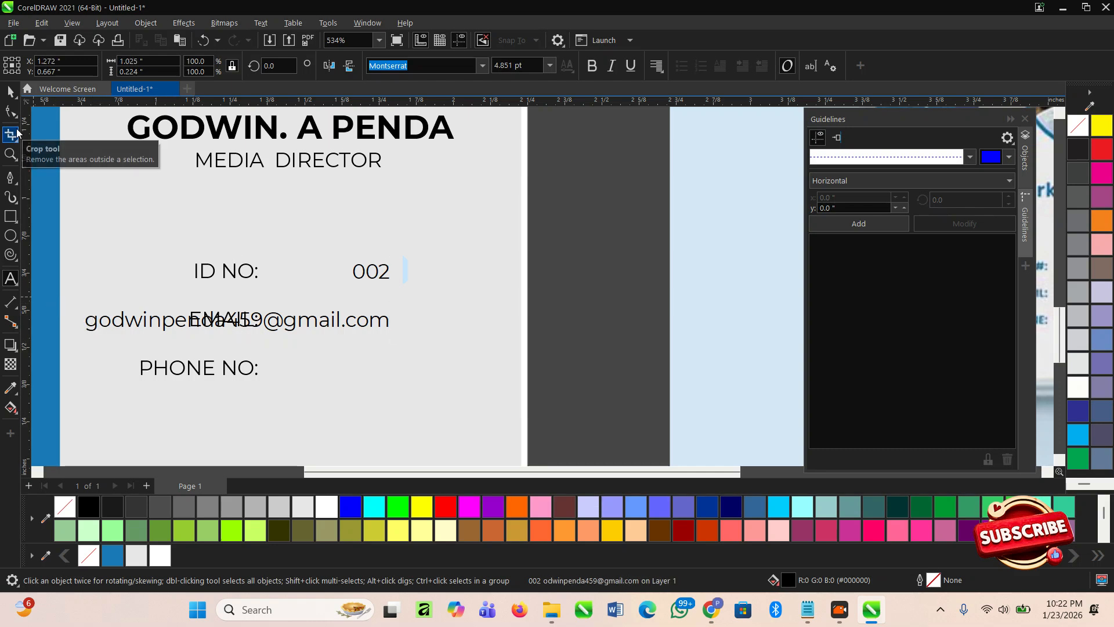
key(ctrl+a)
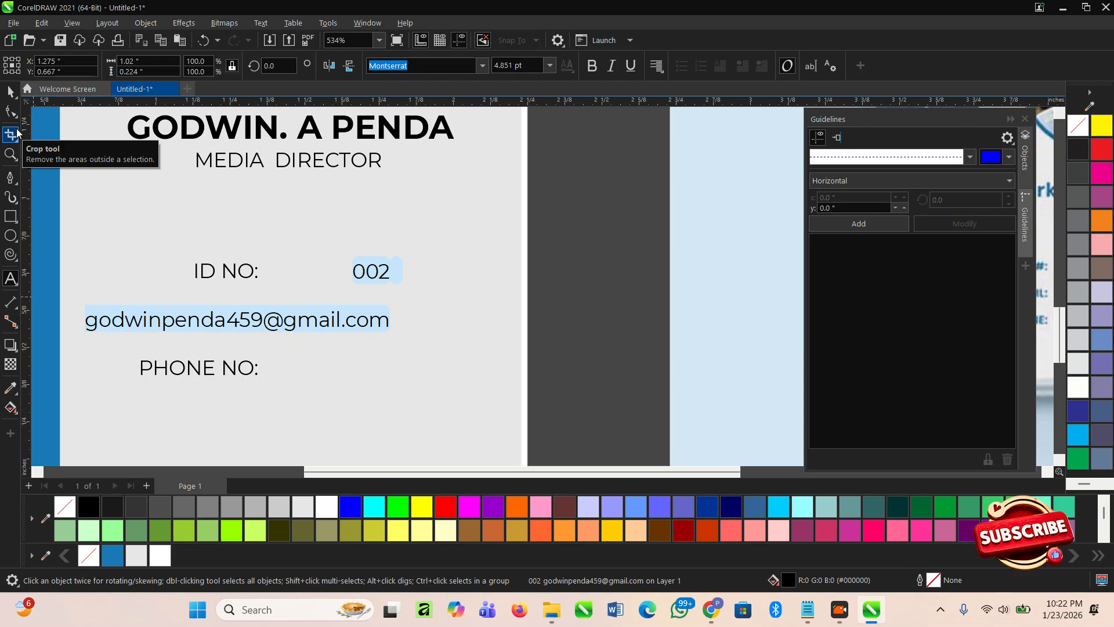
key(ctrl+l)
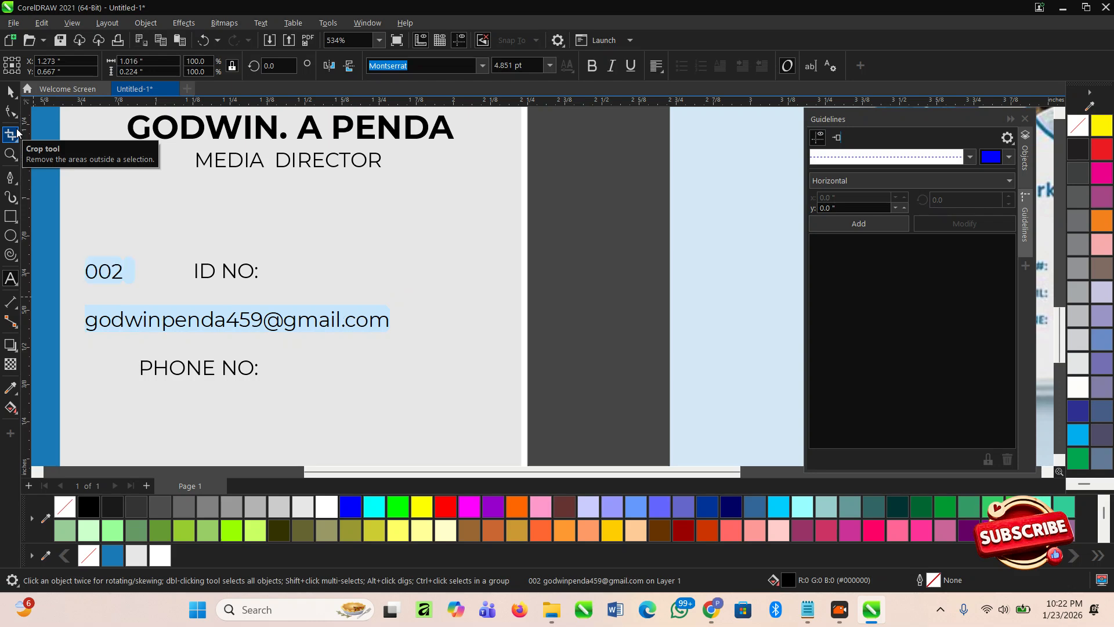
click(11, 92)
- Place the ID number and e-mail values beside the ID NO and EMAIL labels
drag(120, 271, 314, 273)
scroll(313, 273, down, 2)
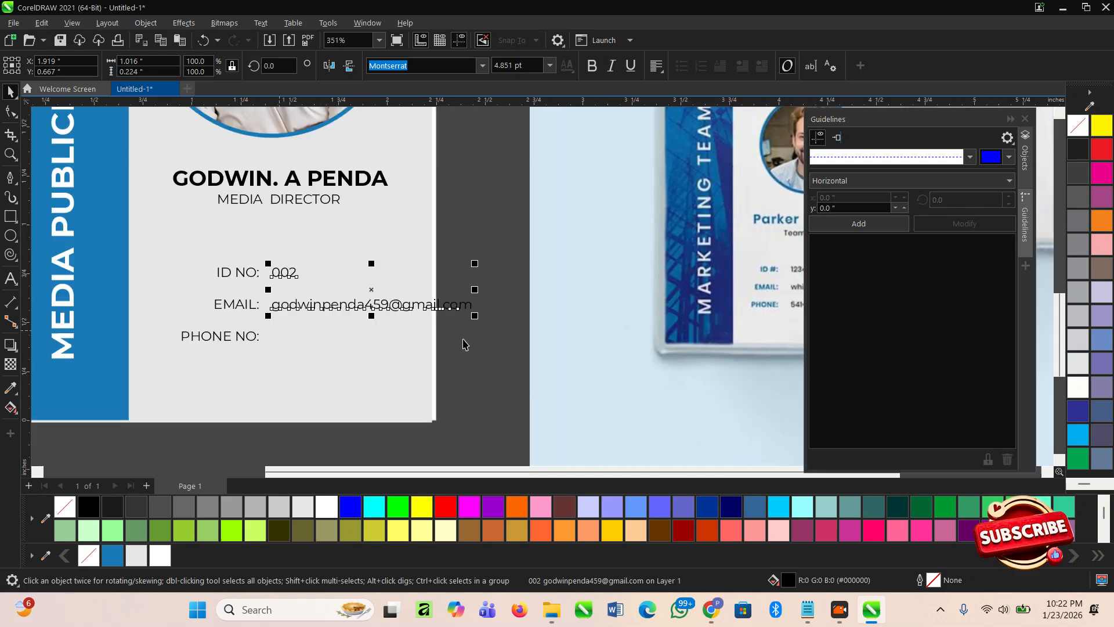
click(460, 354)
scroll(474, 315, up, 2)
- Add the cardholder's phone number on a new line, undoing the automatic e-mail hyperlink
key(F8)
click(502, 299)
key(Return)
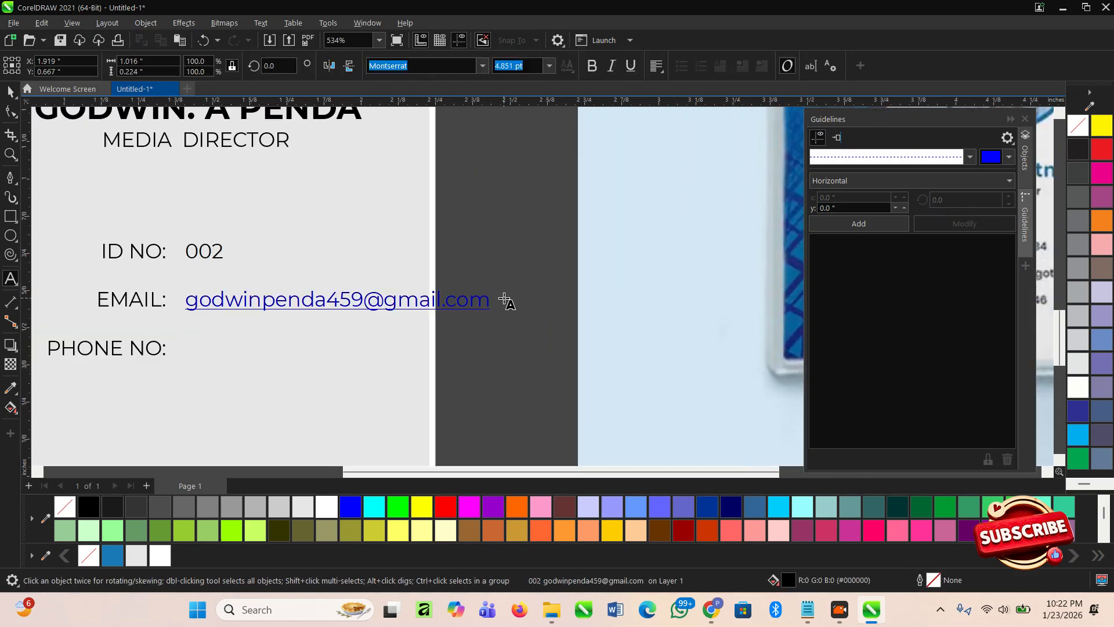
key(ctrl+z)
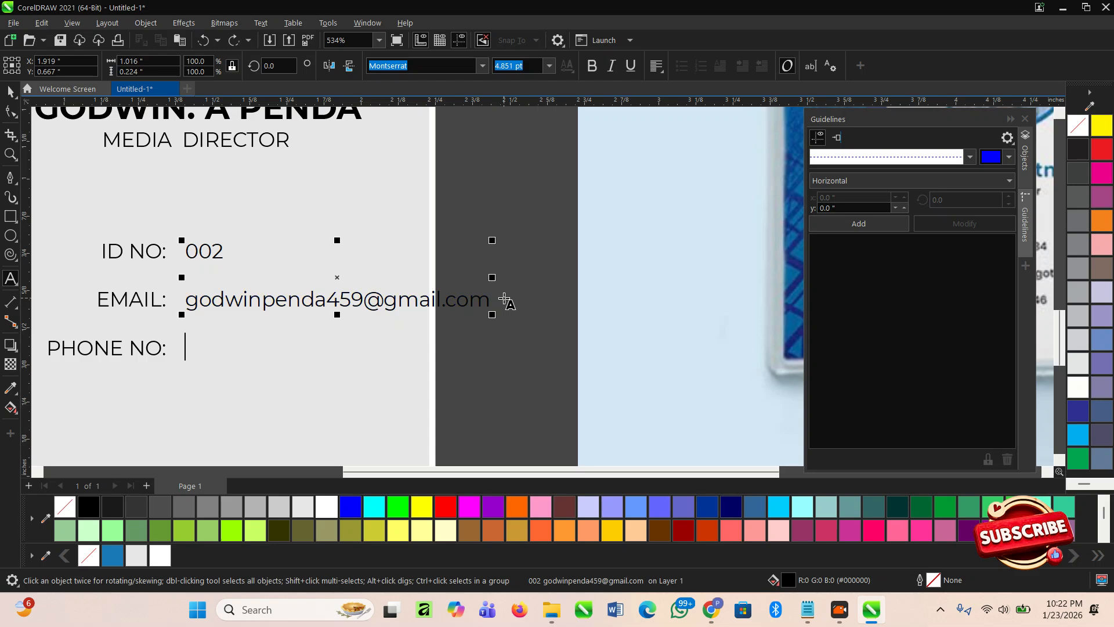
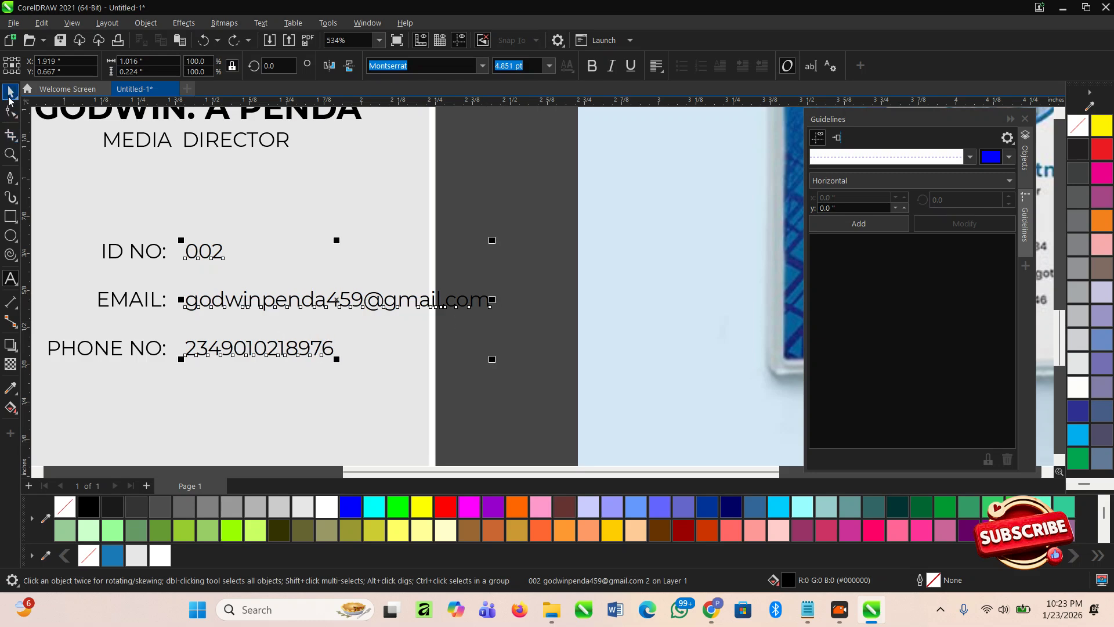
scroll(429, 249, down, 4)
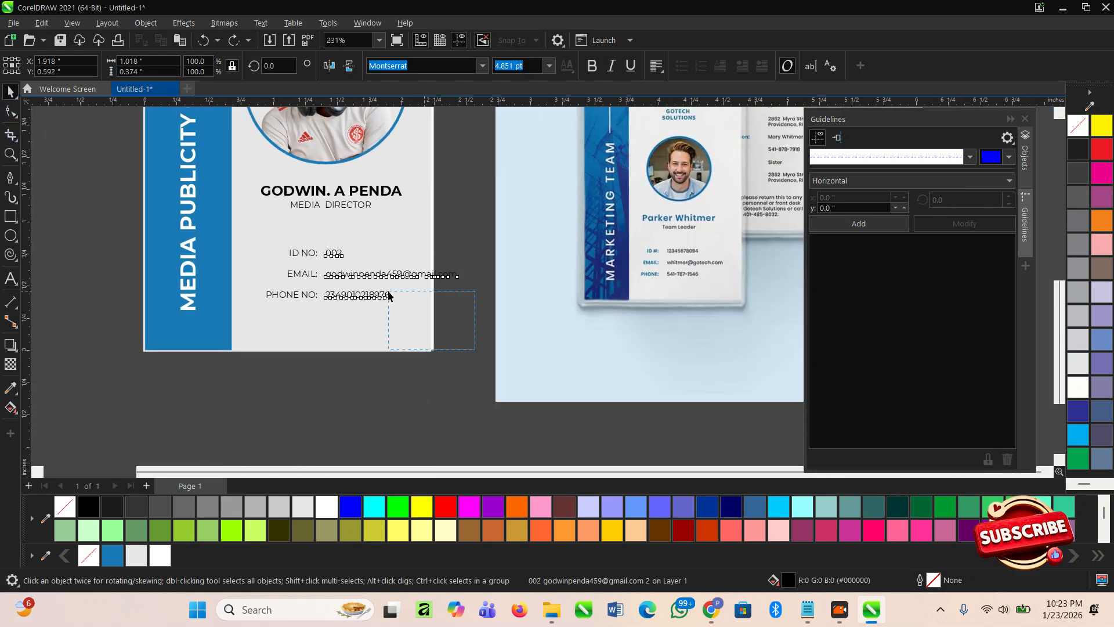
- Scale down the detail labels and values together and reposition them on the card
drag(474, 350, 227, 227)
drag(460, 249, 419, 259)
scroll(352, 278, up, 2)
mouse_move(312, 257)
mouse_down()
mouse_move(317, 241)
mouse_move(309, 250)
mouse_up()
click(512, 301)
scroll(418, 317, up, 1)
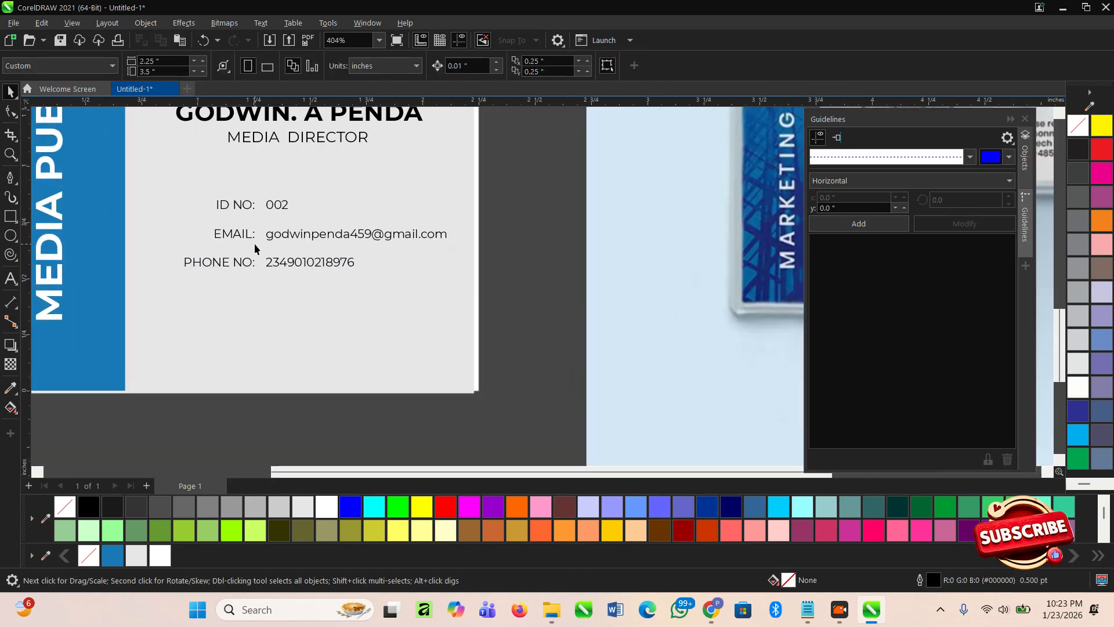
scroll(244, 239, down, 2)
scroll(289, 323, down, 3)
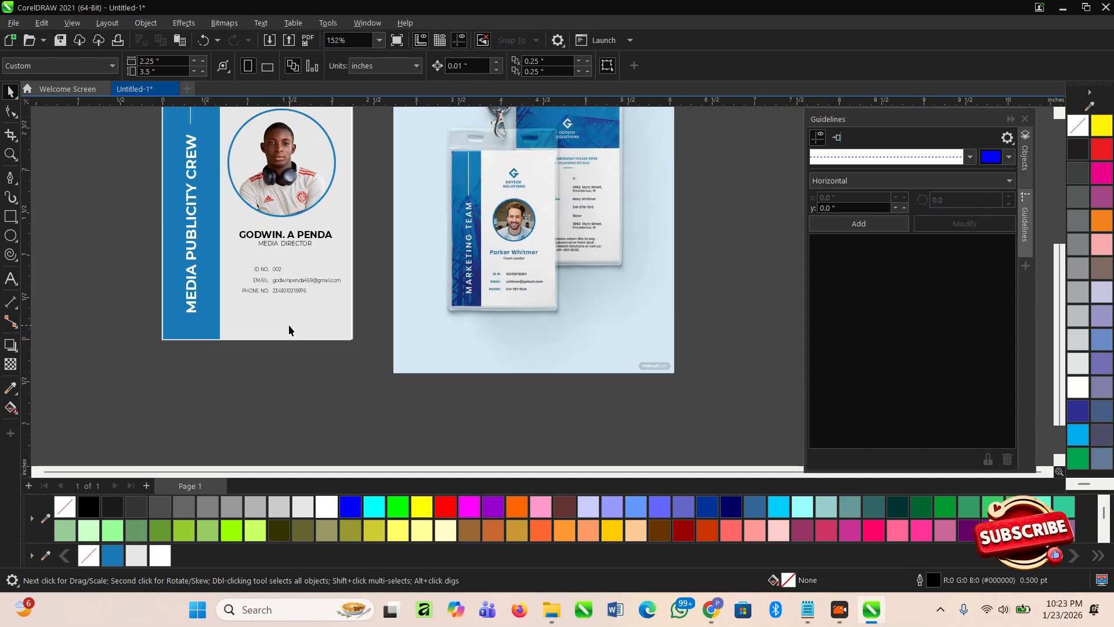
- Move the mockup reference image further right, away from the card
click(376, 330)
click(242, 333)
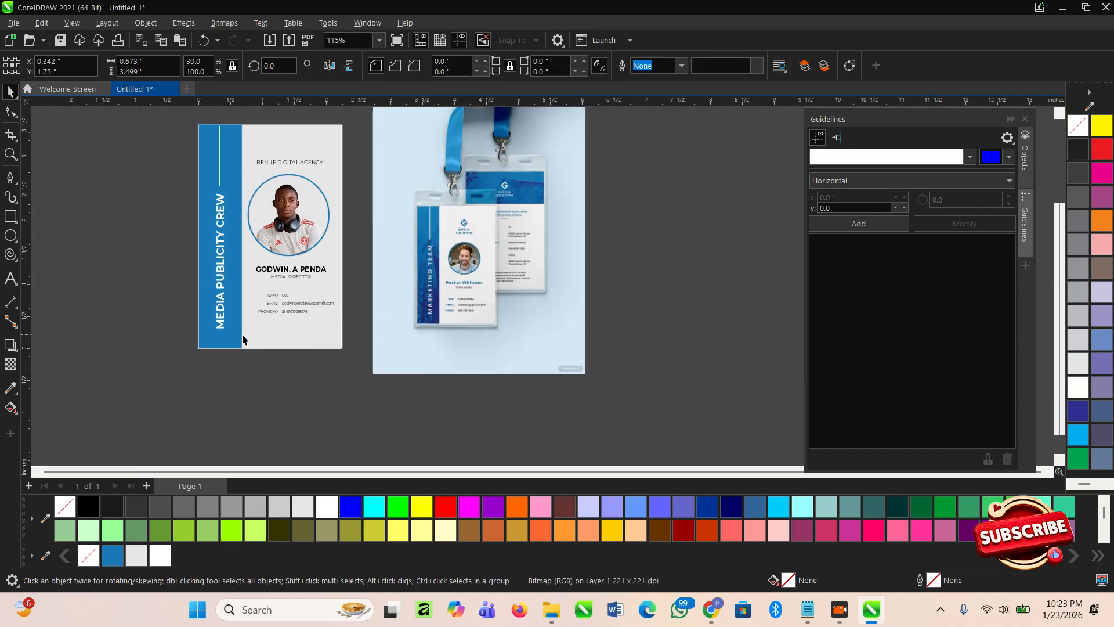
click(384, 305)
scroll(410, 260, up, 1)
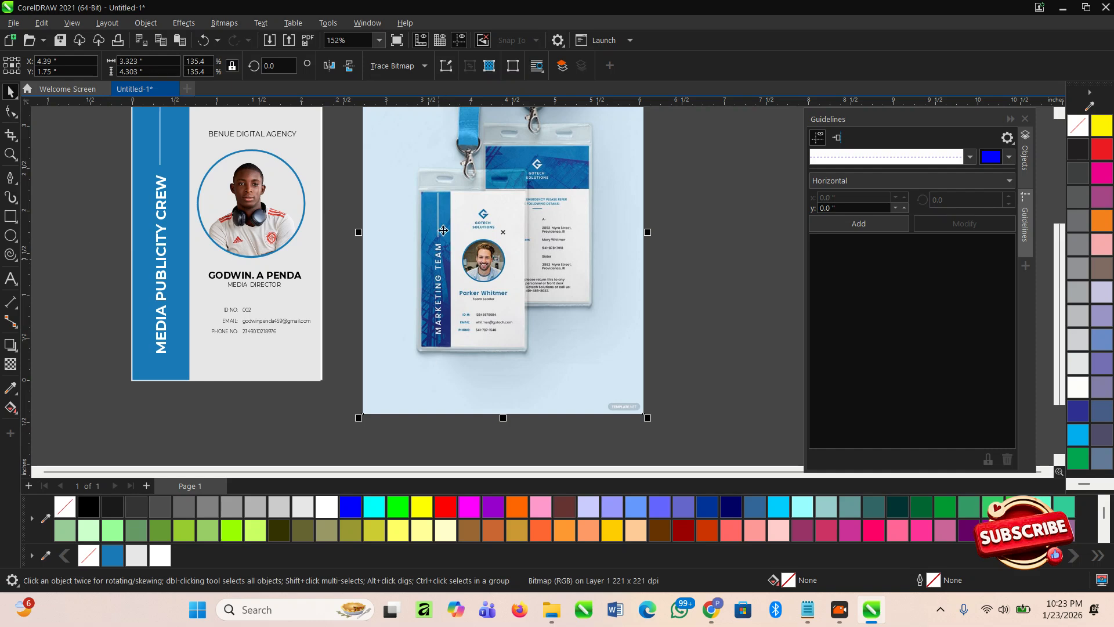
click(335, 294)
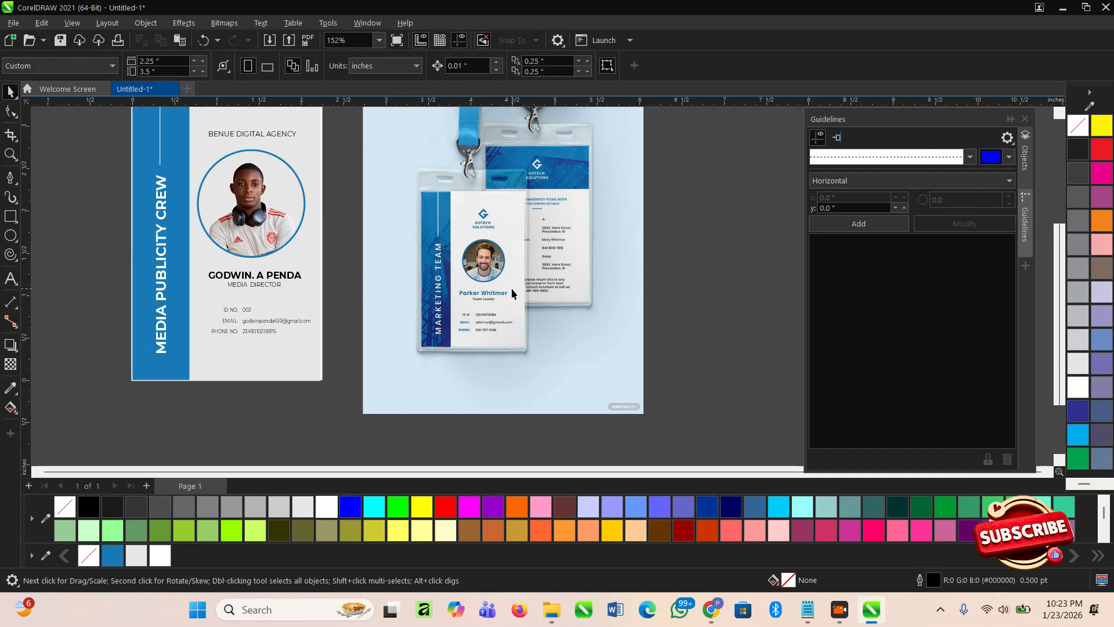
scroll(511, 288, down, 3)
drag(483, 342, 630, 338)
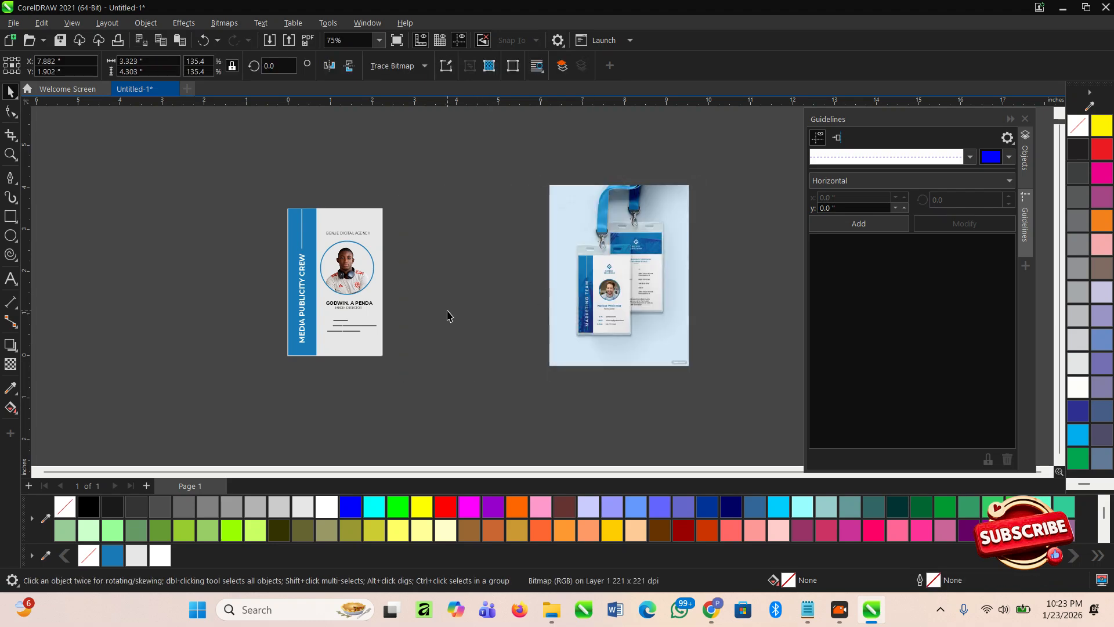
click(447, 316)
scroll(427, 355, up, 1)
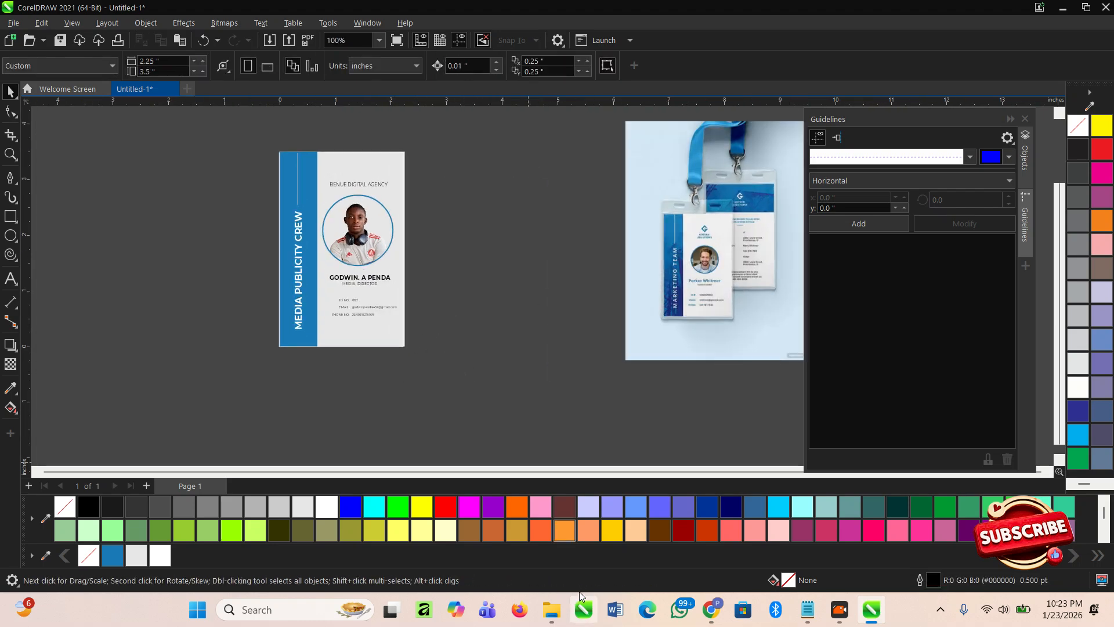
- Search Pinterest for 'creative background' images
click(712, 610)
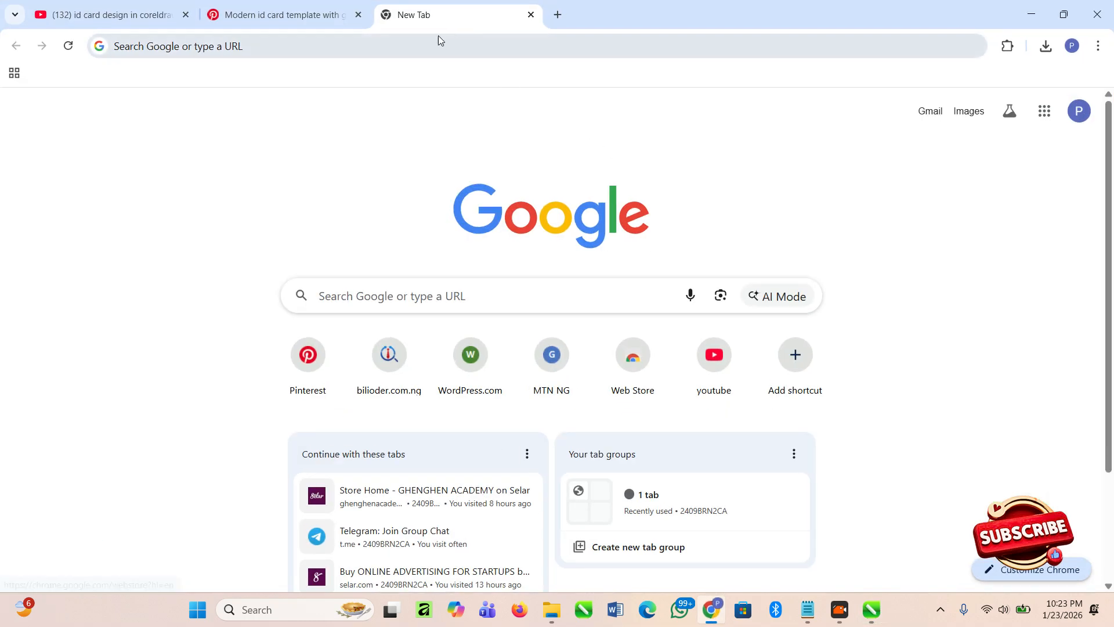
click(283, 19)
click(503, 21)
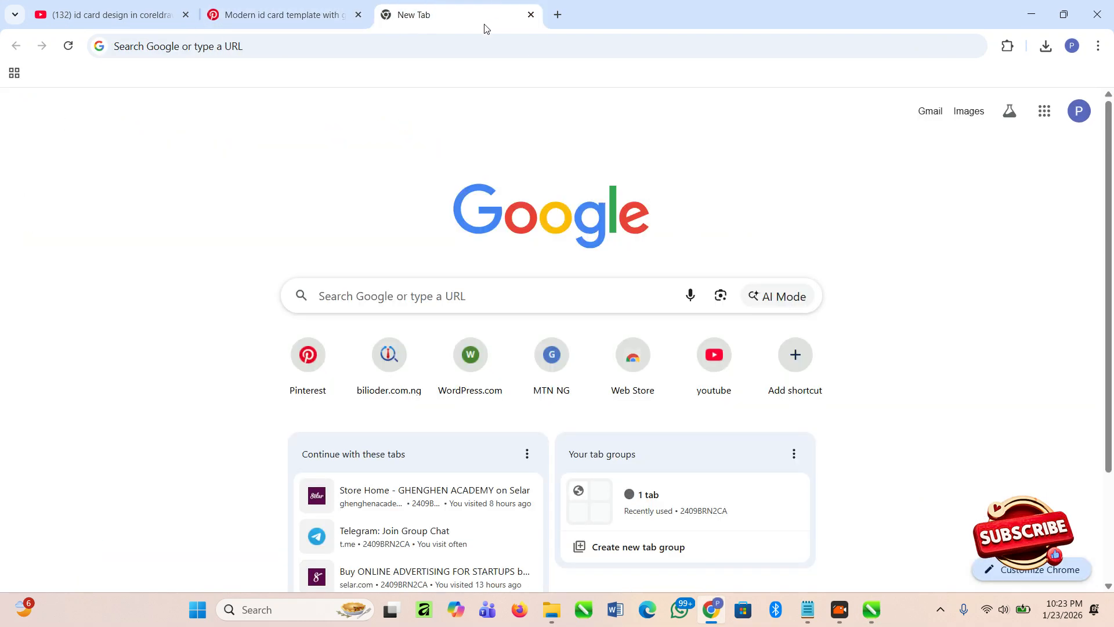
click(310, 361)
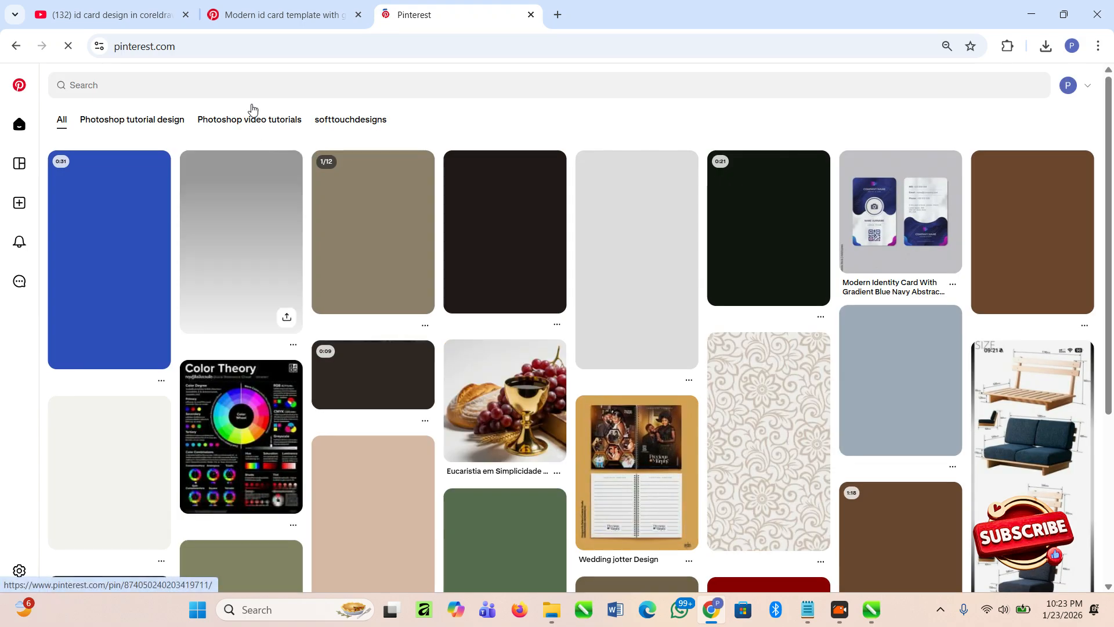
click(194, 86)
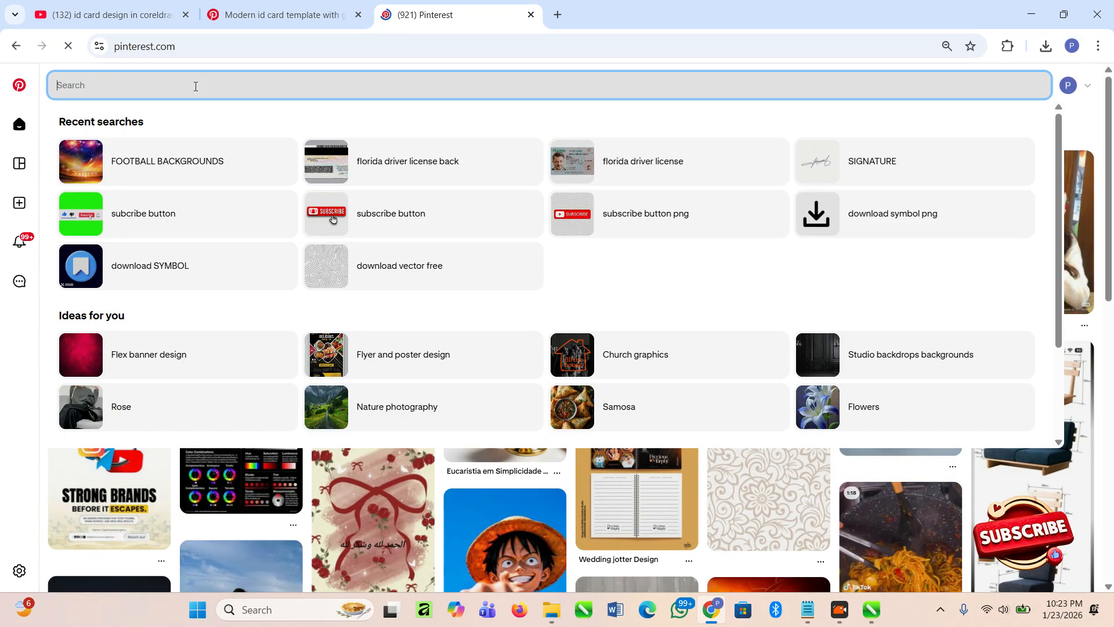
text(cr)
text(eative e)
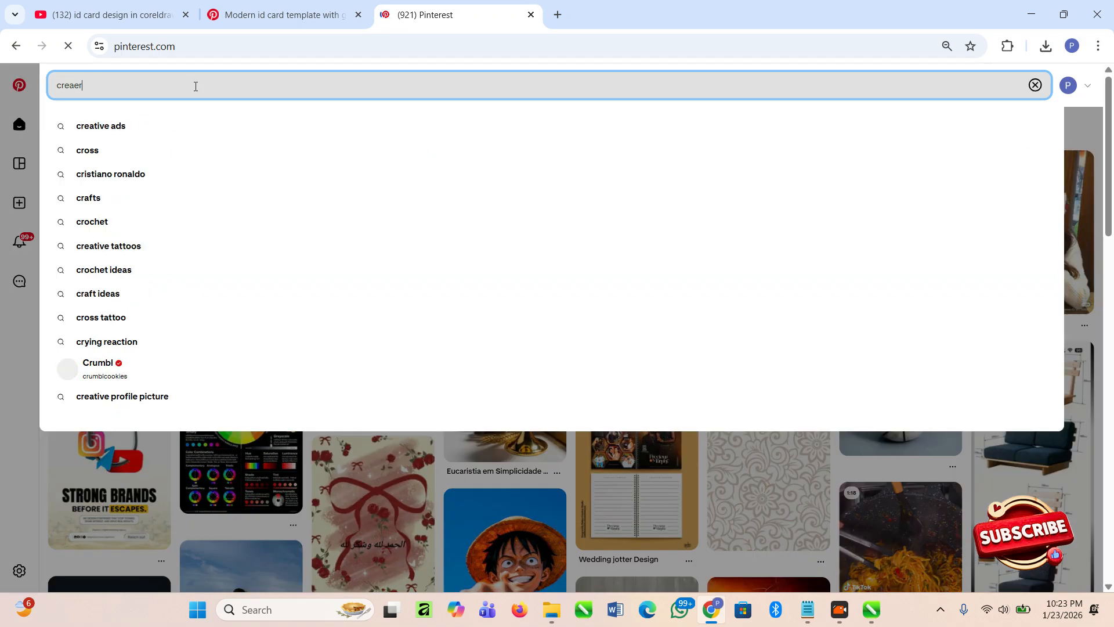
key(BackSpace)
text(ba)
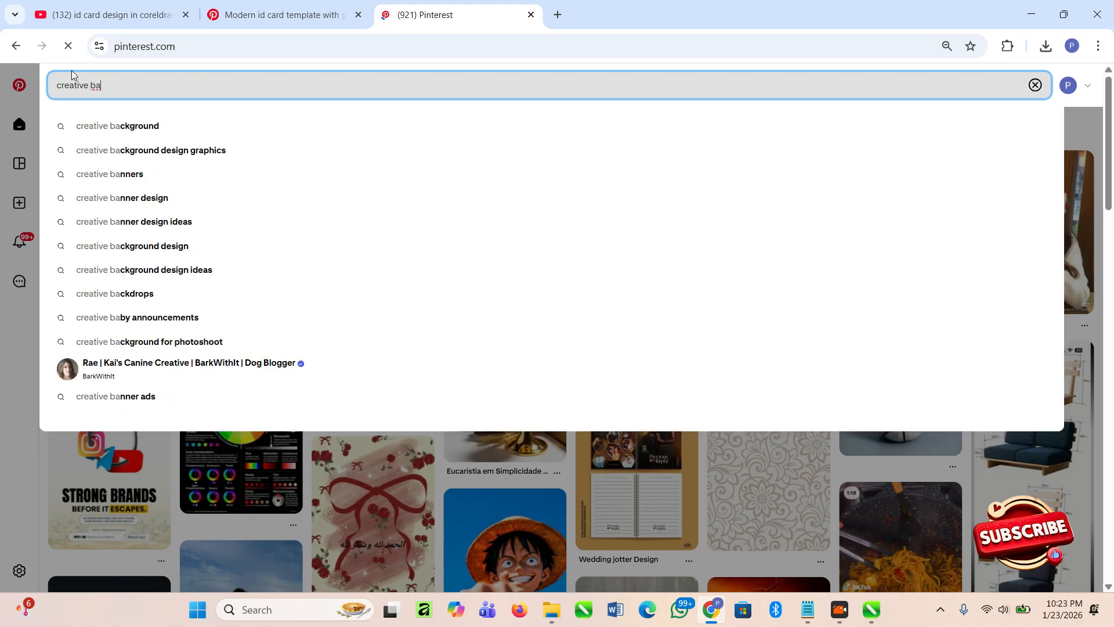
click(110, 133)
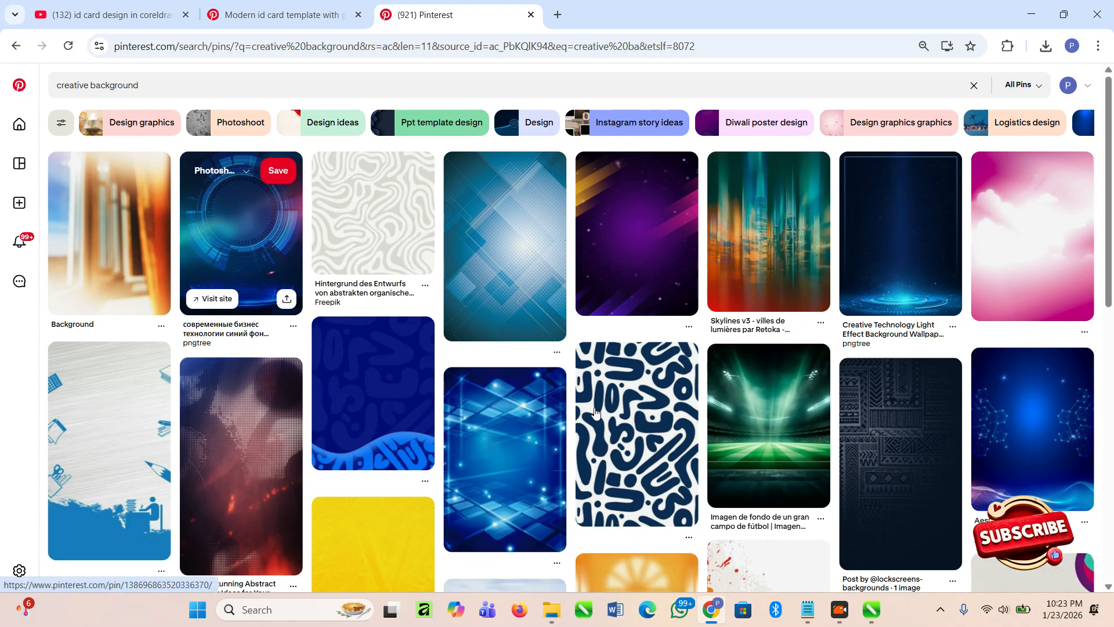
- Download the blue tech circle background pin and show it in its folder
scroll(563, 398, down, 3)
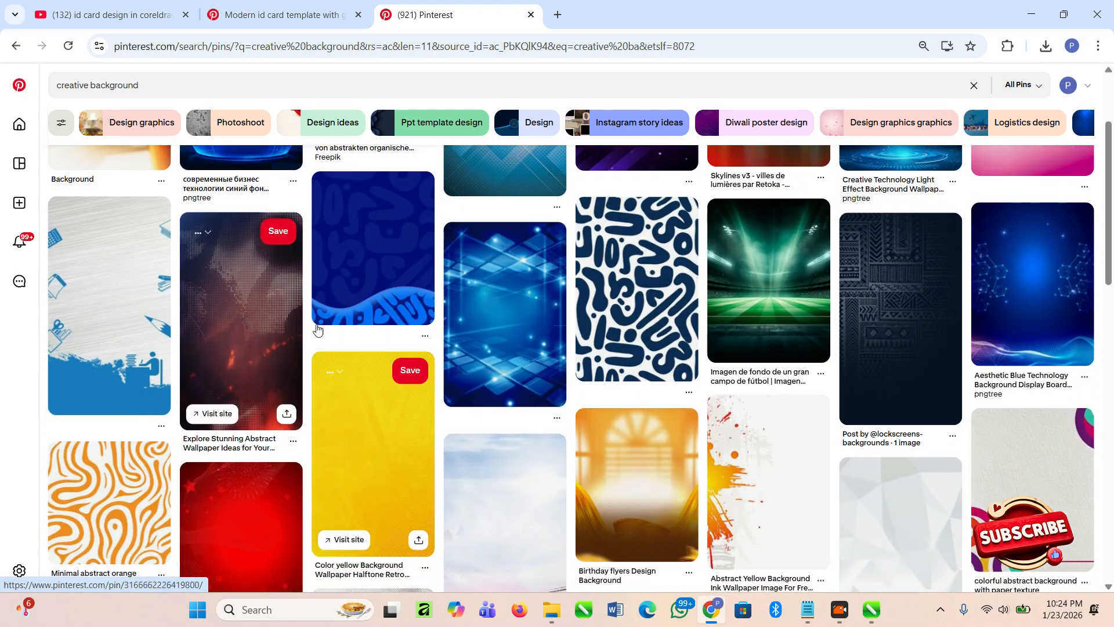
scroll(778, 337, down, 3)
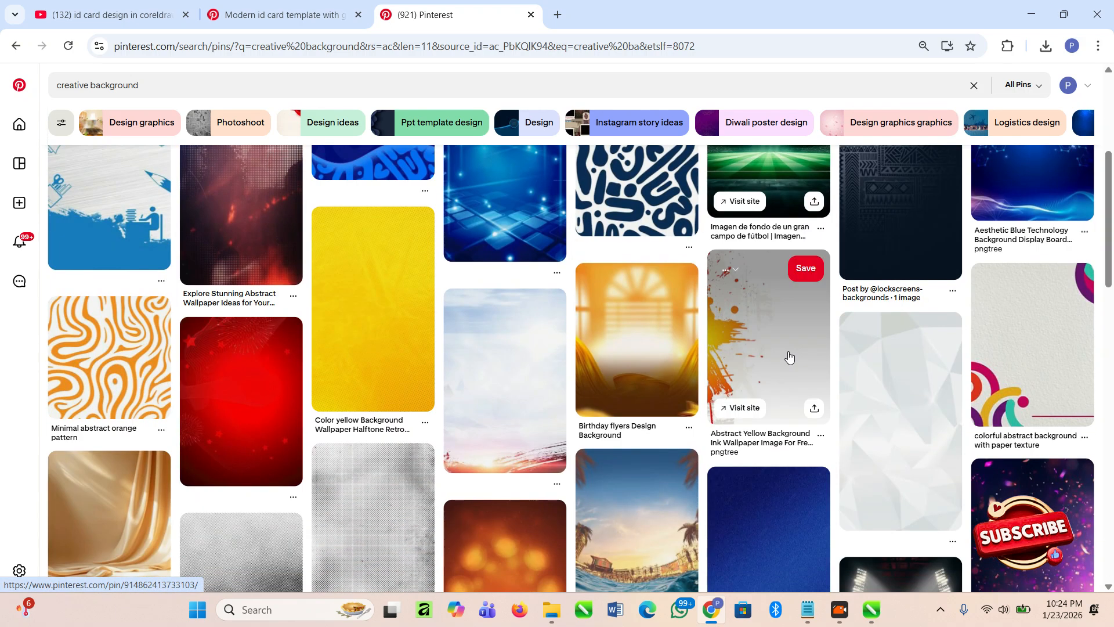
scroll(551, 301, up, 3)
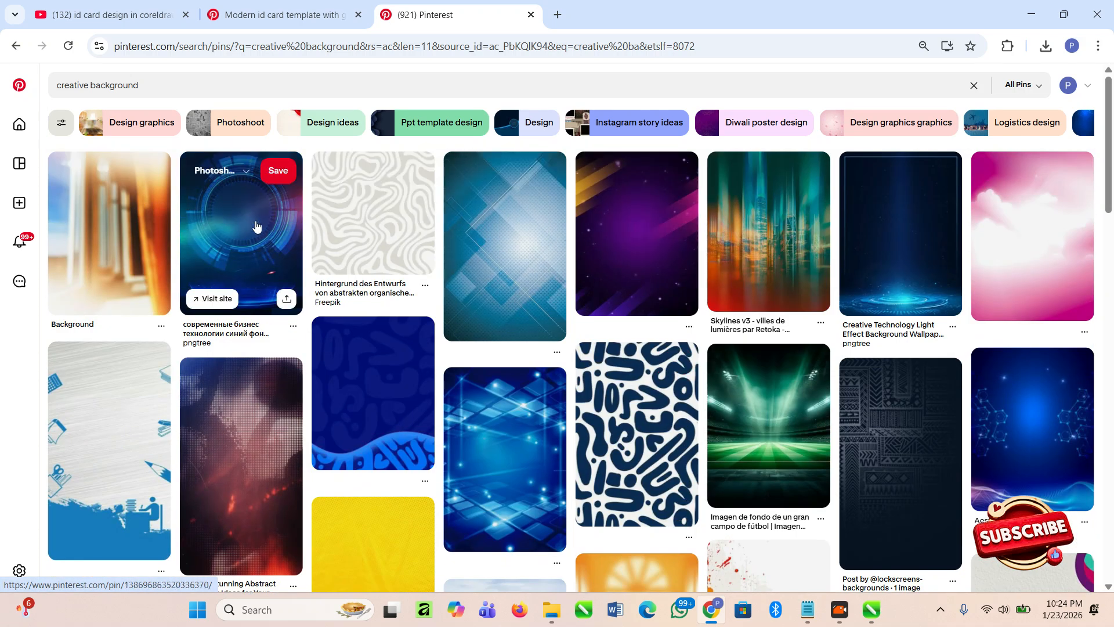
click(260, 221)
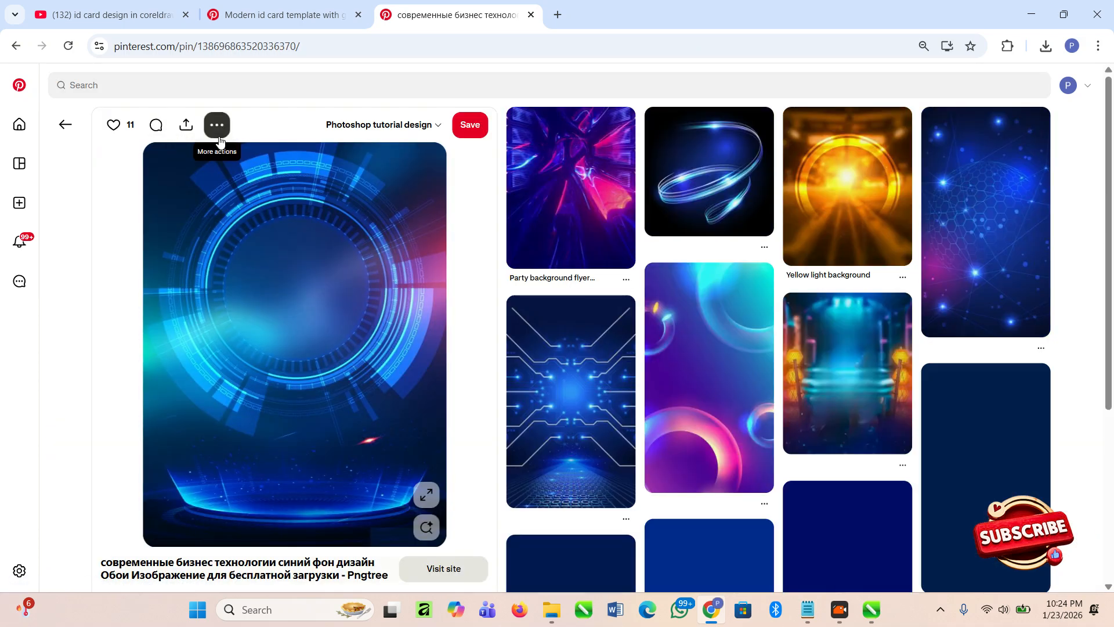
click(219, 141)
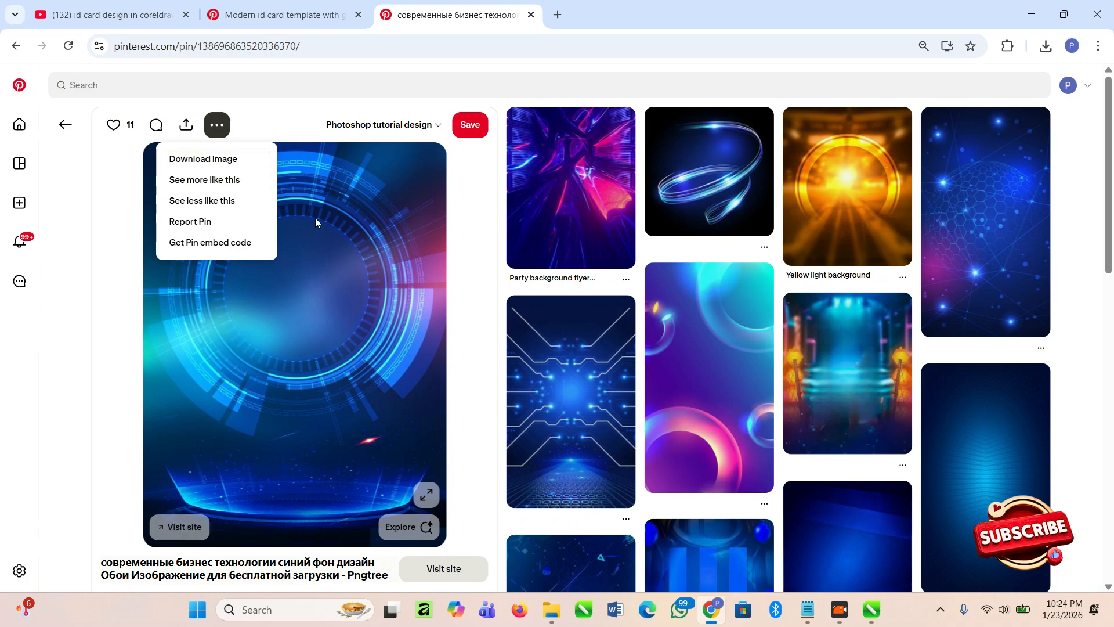
click(209, 157)
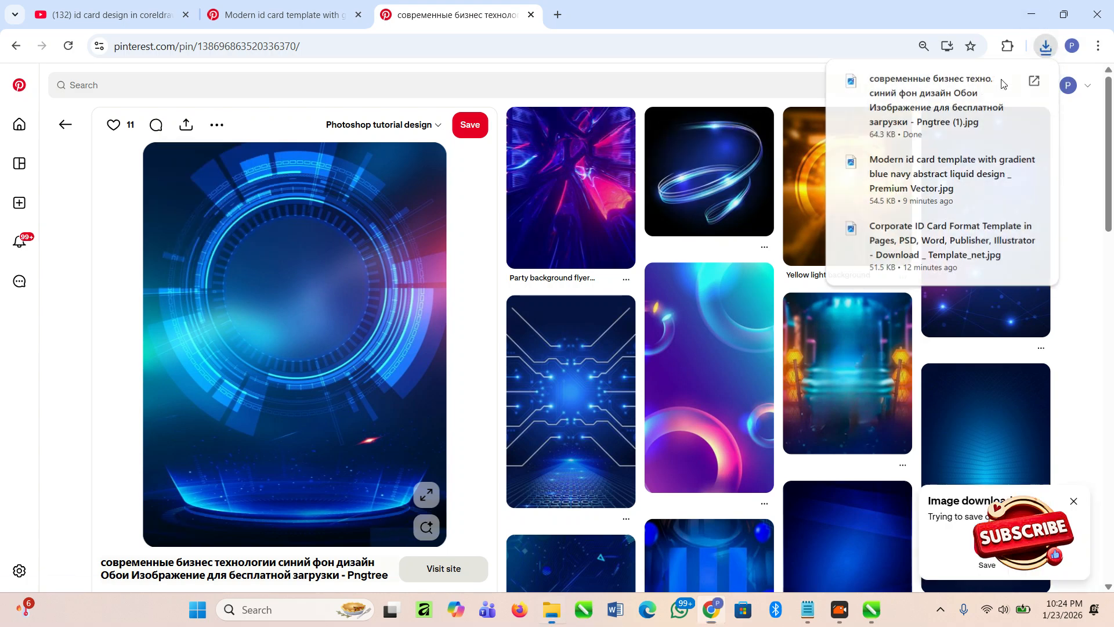
click(1007, 81)
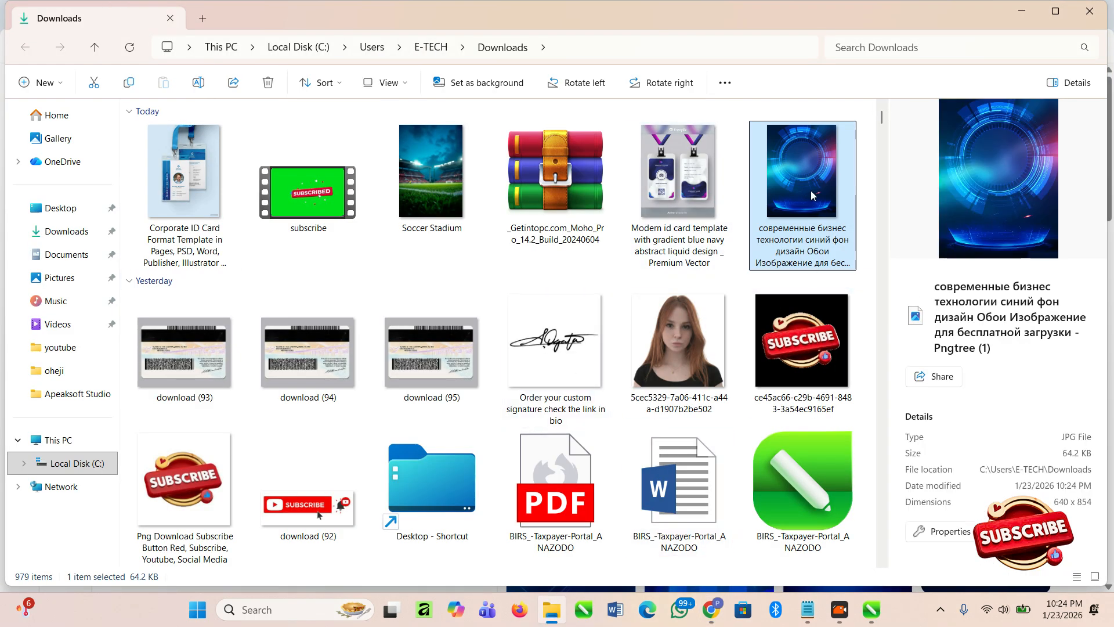
- Paste the downloaded blue tech background into the CorelDRAW card document as a bitmap
key(alt+Tab)
key(alt+Tab)
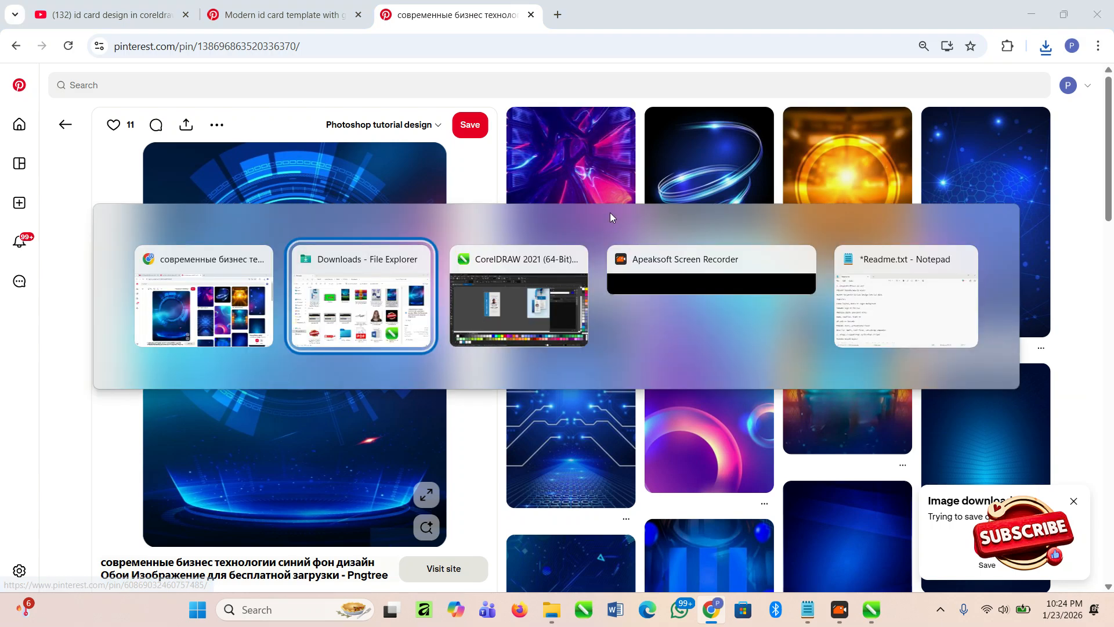
key(alt+Tab)
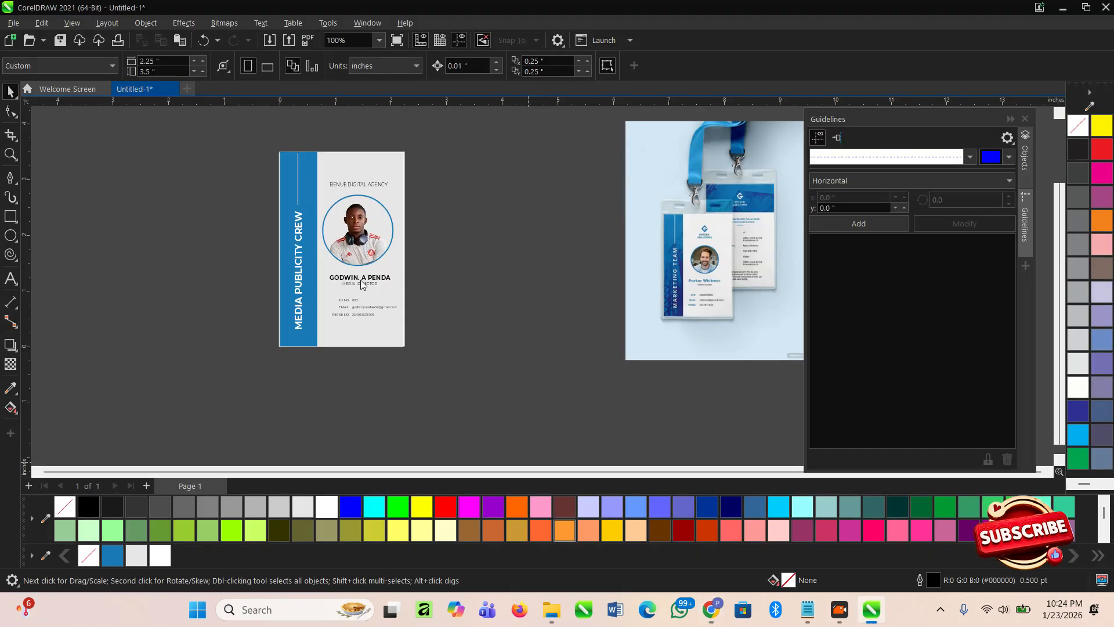
click(475, 228)
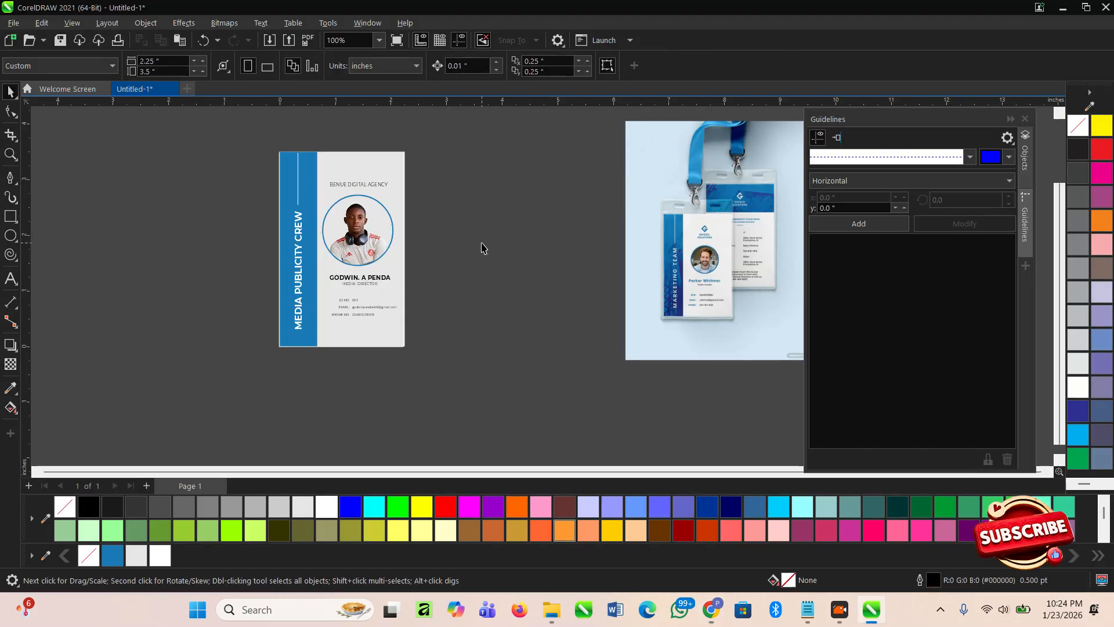
key(ctrl+v)
scroll(407, 264, down, 1)
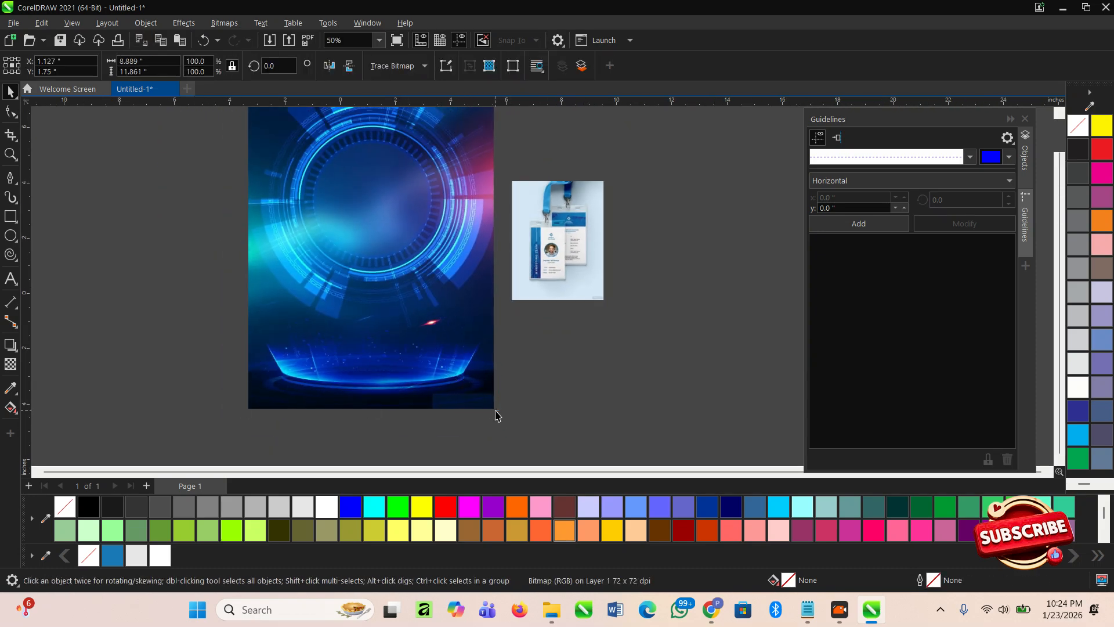
- Shrink the background bitmap and PowerClip it inside the card's blue strip
drag(497, 412, 399, 313)
scroll(375, 243, up, 1)
drag(375, 243, 452, 398)
scroll(221, 302, up, 3)
click(498, 443)
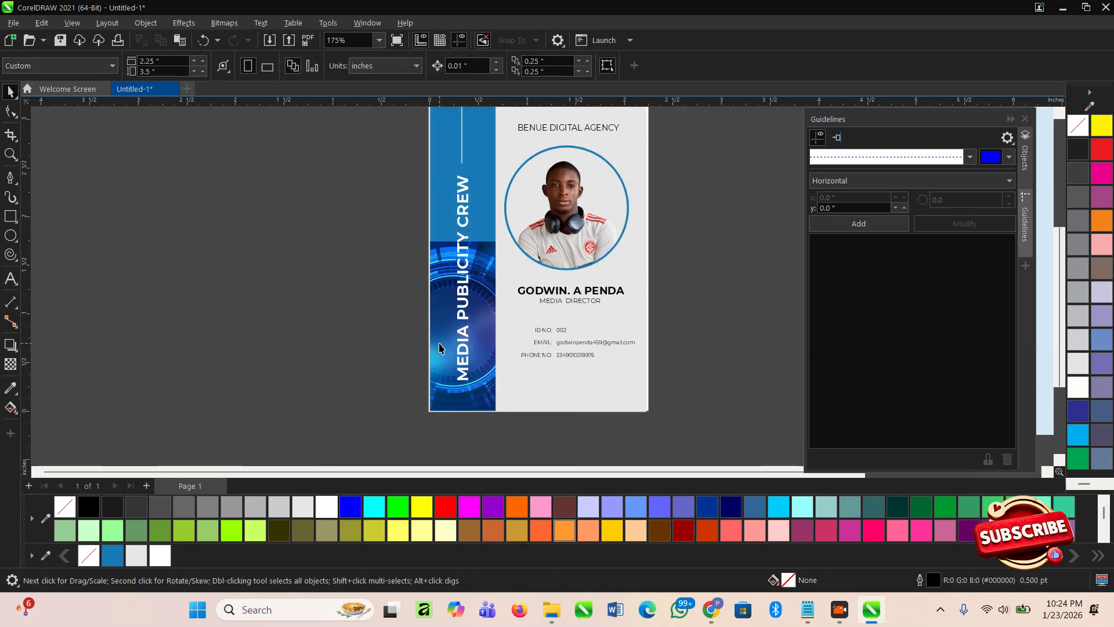
- Reposition and resize the clipped image in the strip, set it to 70 transparency, and finish editing
ctrl+click(440, 347)
click(439, 347)
scroll(439, 347, down, 3)
drag(453, 404, 548, 375)
drag(423, 291, 451, 293)
drag(575, 153, 566, 165)
click(10, 365)
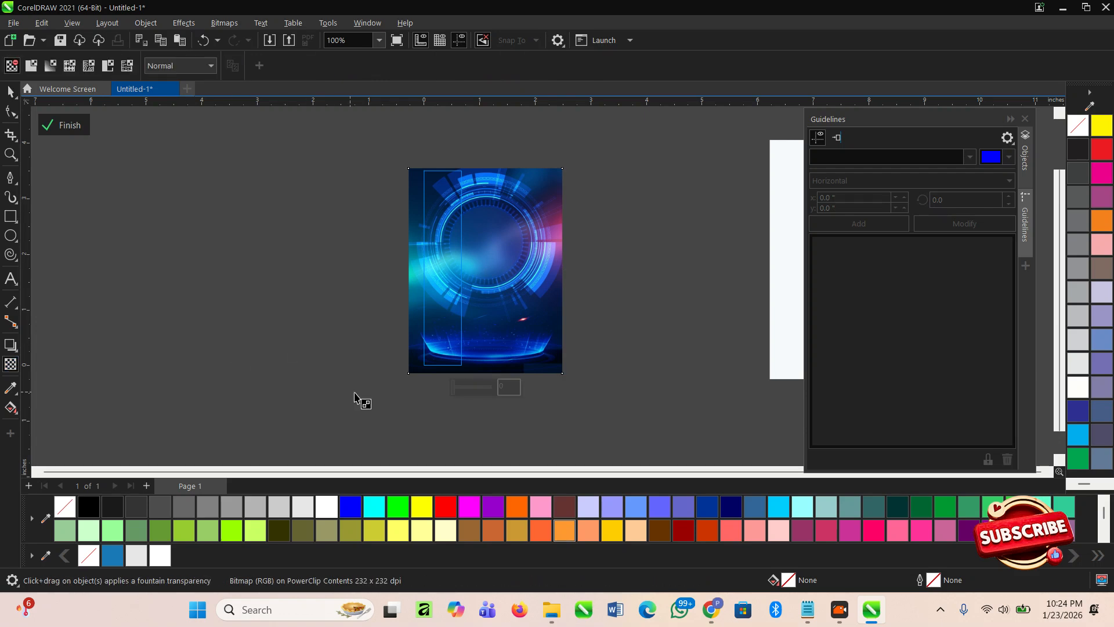
drag(469, 388, 484, 390)
click(63, 125)
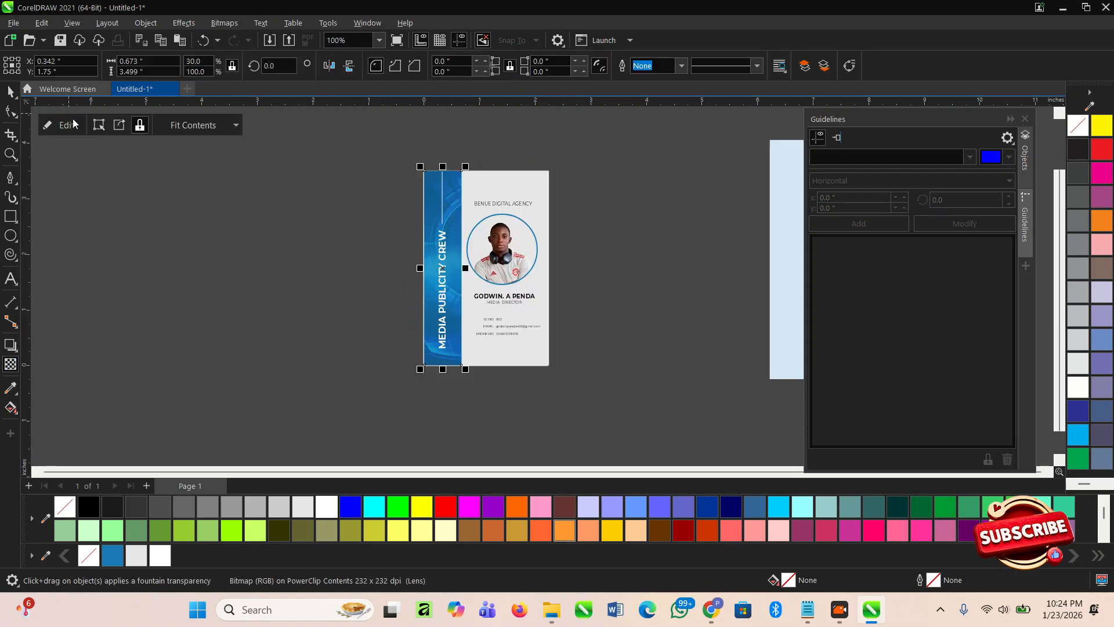
- Check the blue strip and zoom in on the ID card
click(246, 237)
scroll(530, 303, up, 1)
scroll(486, 282, up, 2)
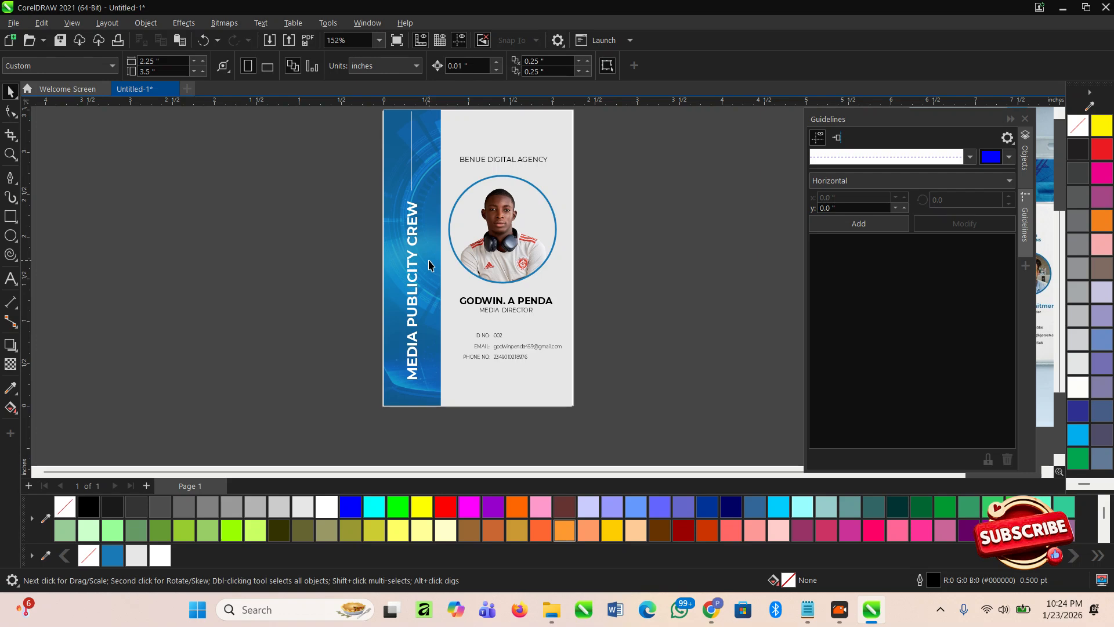
click(388, 252)
scroll(390, 248, down, 2)
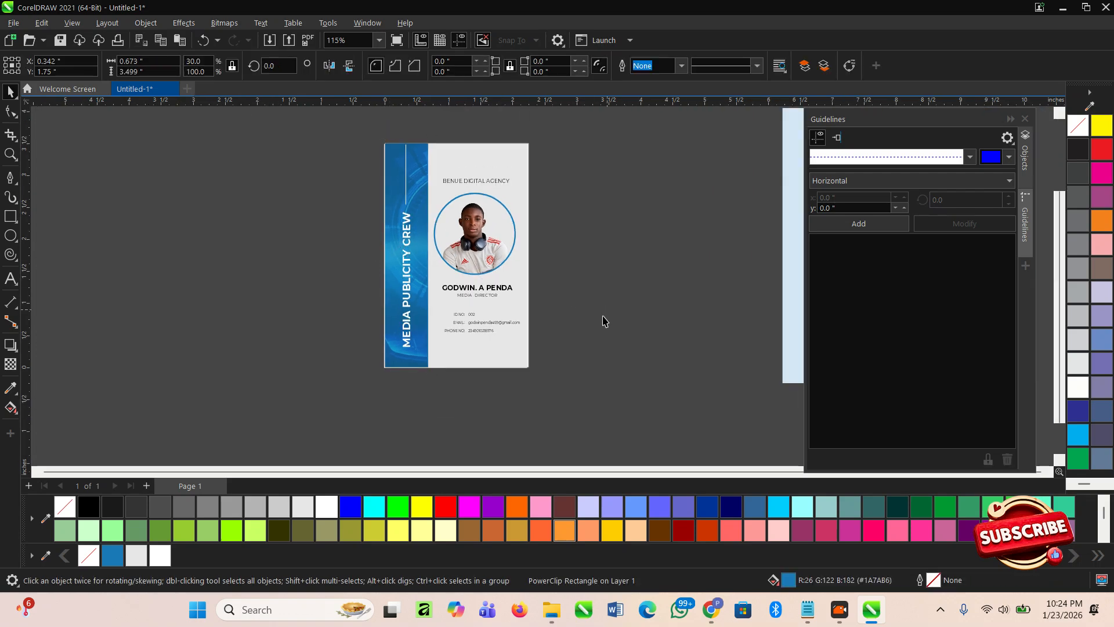
click(607, 310)
scroll(373, 268, down, 3)
key(F2)
drag(347, 145, 591, 391)
scroll(584, 373, up, 1)
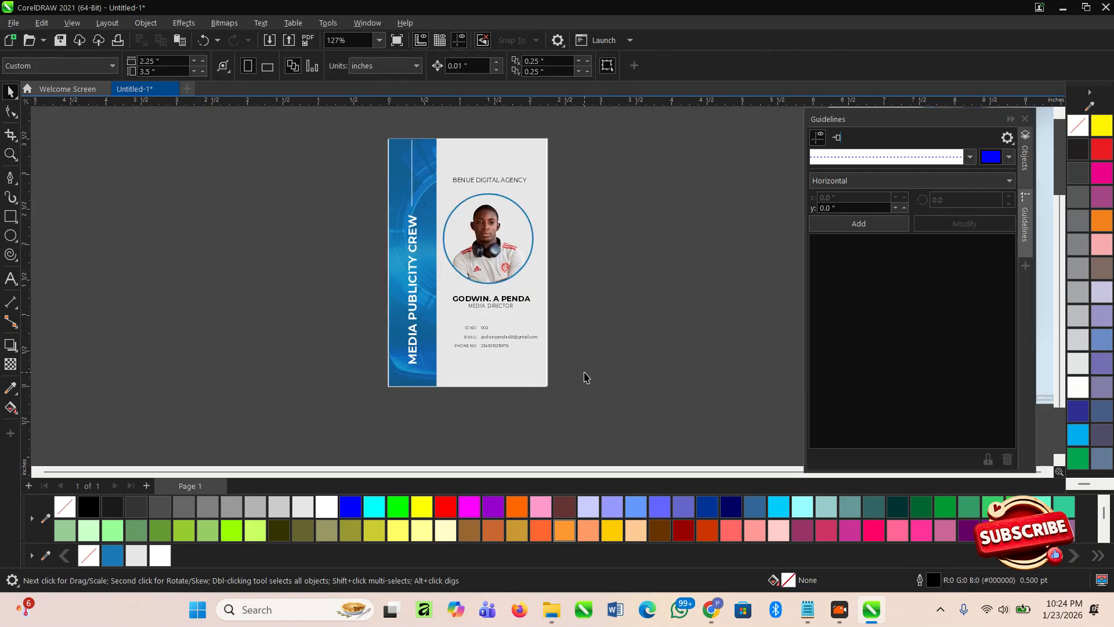
scroll(155, 257, down, 3)
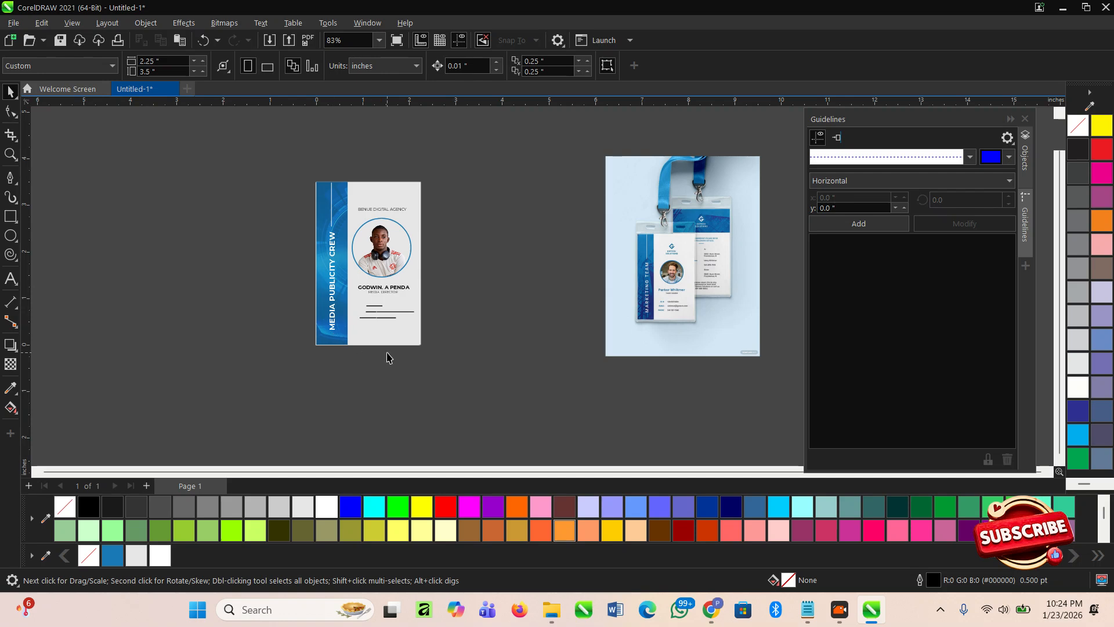
- Colour the cardholder's name text blue from the palette
scroll(395, 325, up, 5)
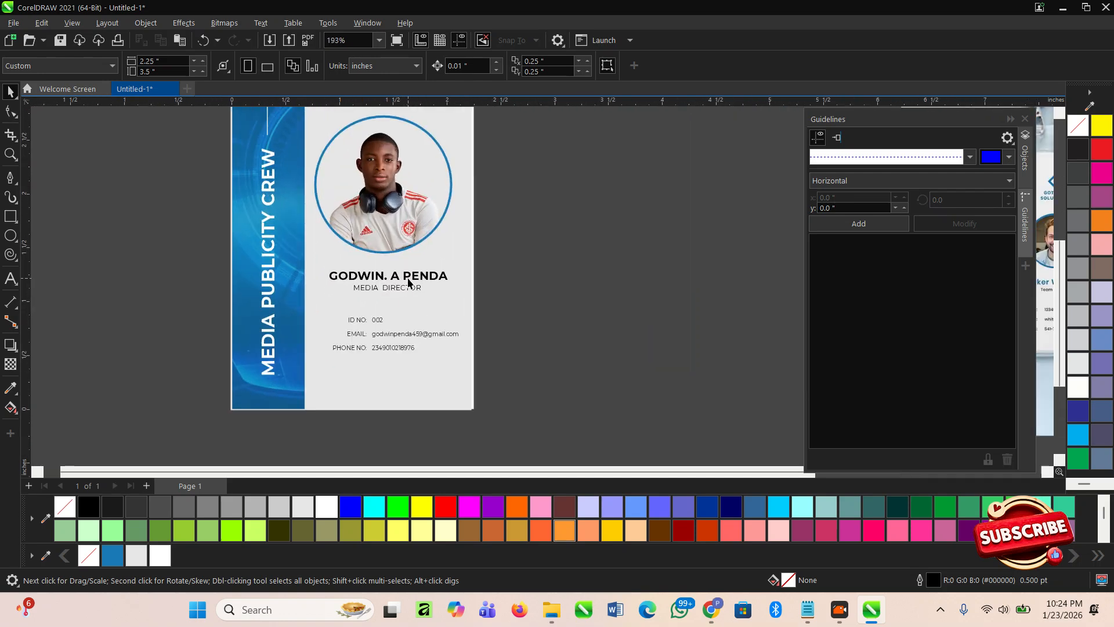
click(408, 275)
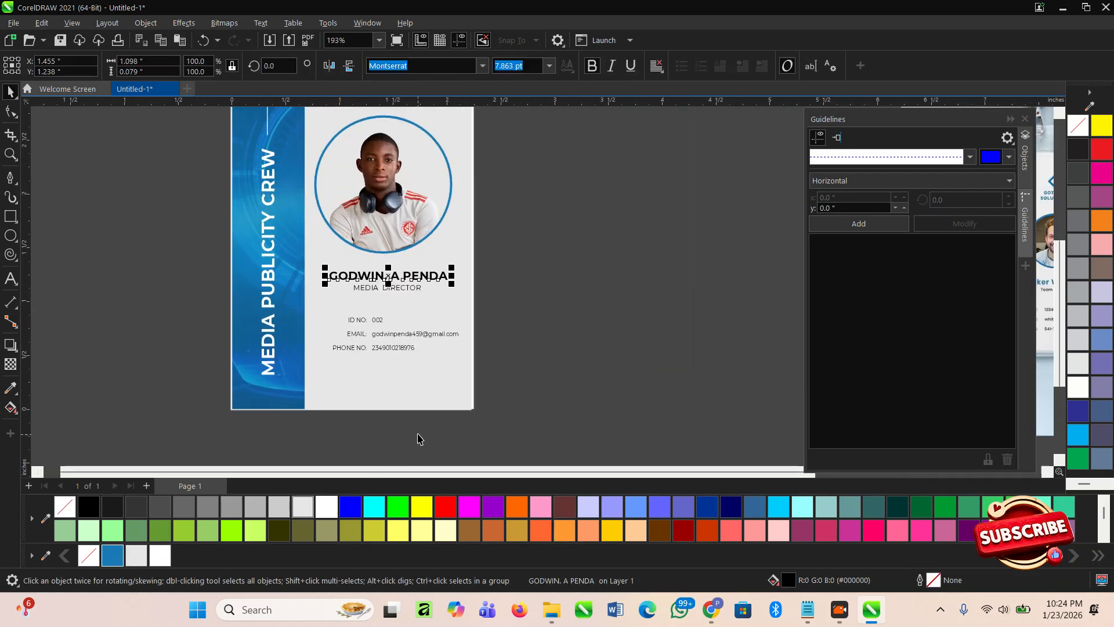
click(111, 555)
scroll(348, 396, down, 1)
click(464, 343)
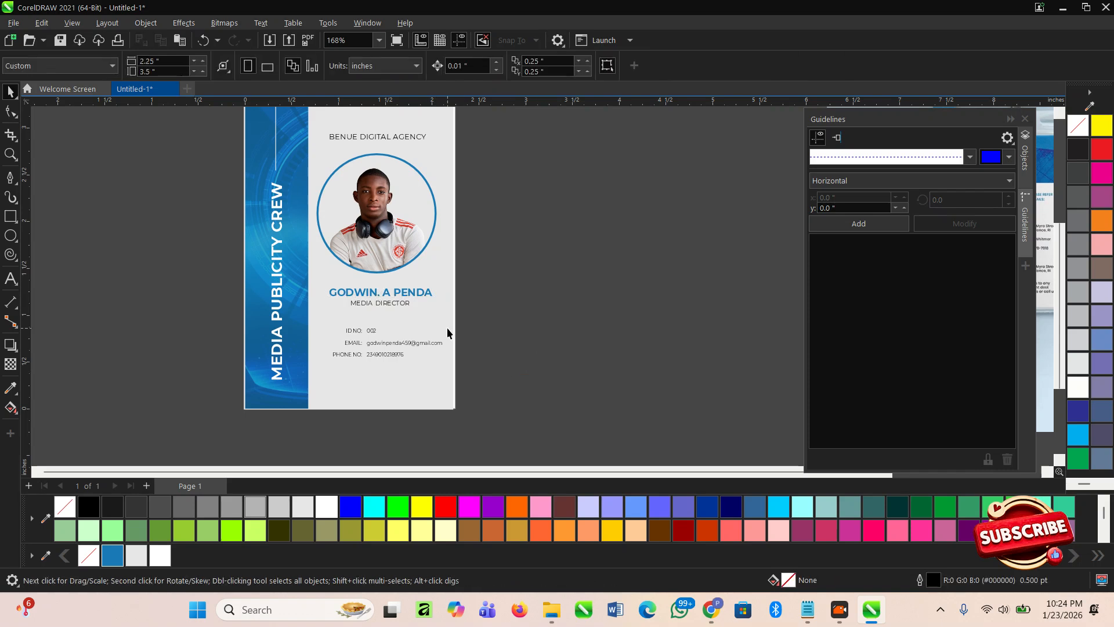
- Place a duplicate of the whole ID card beside the original using Copy Here
scroll(464, 344, down, 4)
scroll(510, 356, down, 1)
drag(519, 412, 325, 163)
scroll(420, 261, up, 1)
drag(420, 262, 176, 263)
right_click(177, 264)
click(343, 172)
click(342, 171)
click(374, 229)
- Move the copy's photo and text off the duplicate card
drag(326, 156, 394, 361)
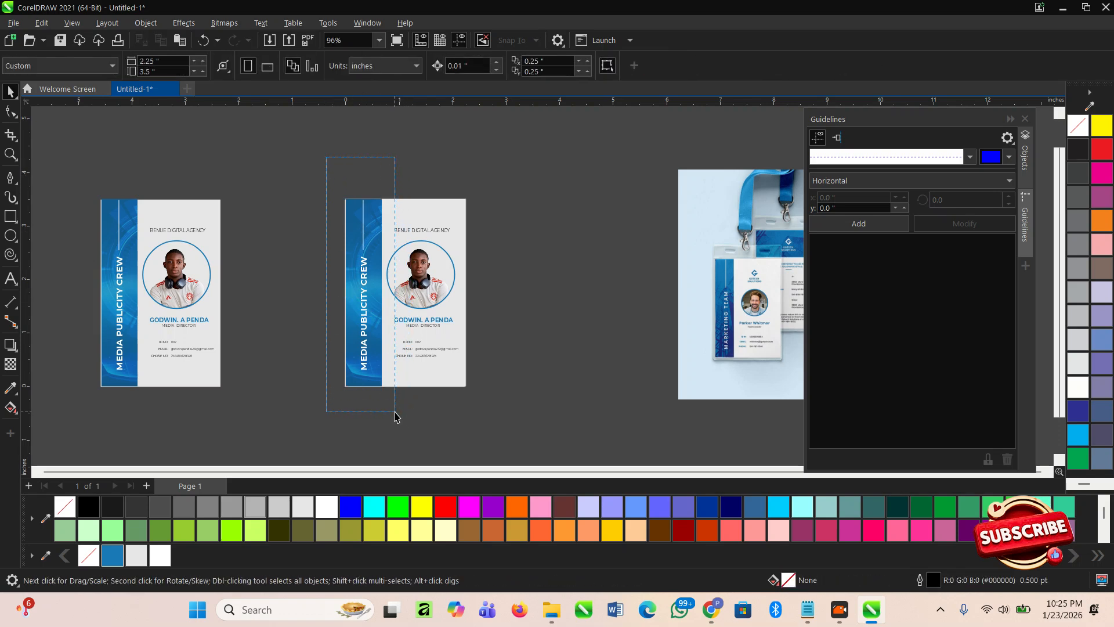
drag(395, 414, 395, 416)
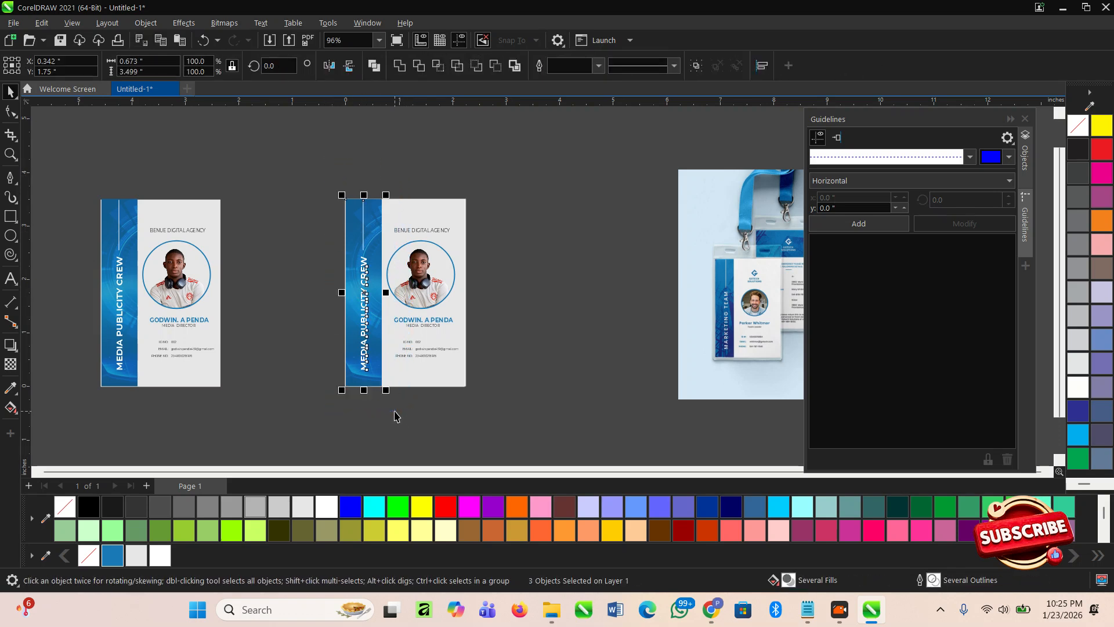
drag(510, 395, 380, 171)
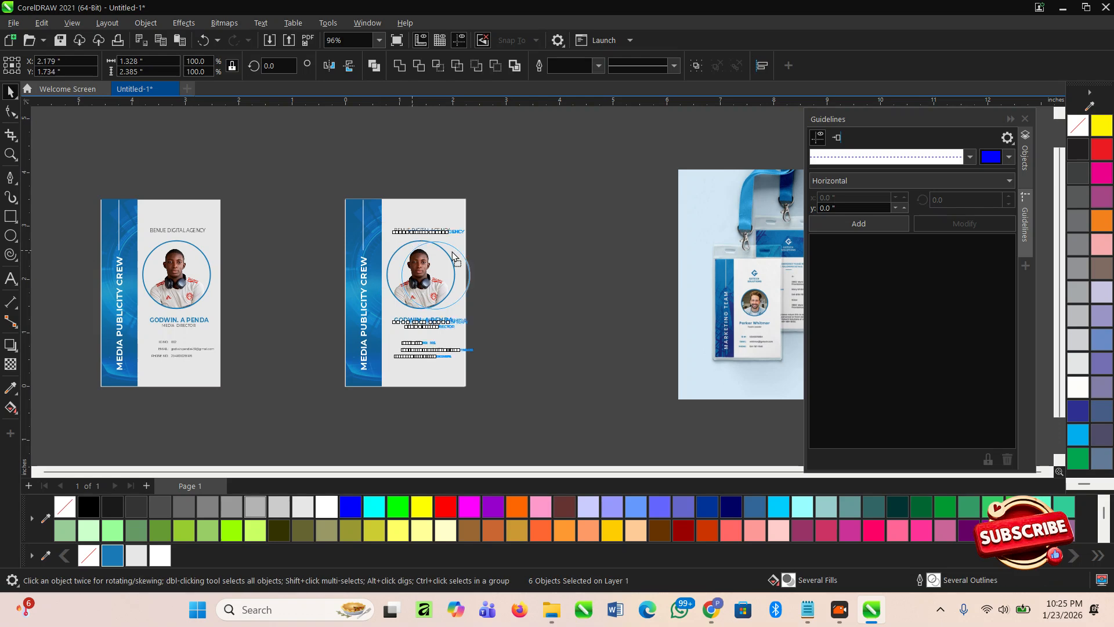
drag(418, 255, 565, 236)
drag(553, 324, 553, 324)
click(563, 387)
- Delete the vertical MEDIA PUBLICITY CREW text and move the blue bar aside
click(373, 307)
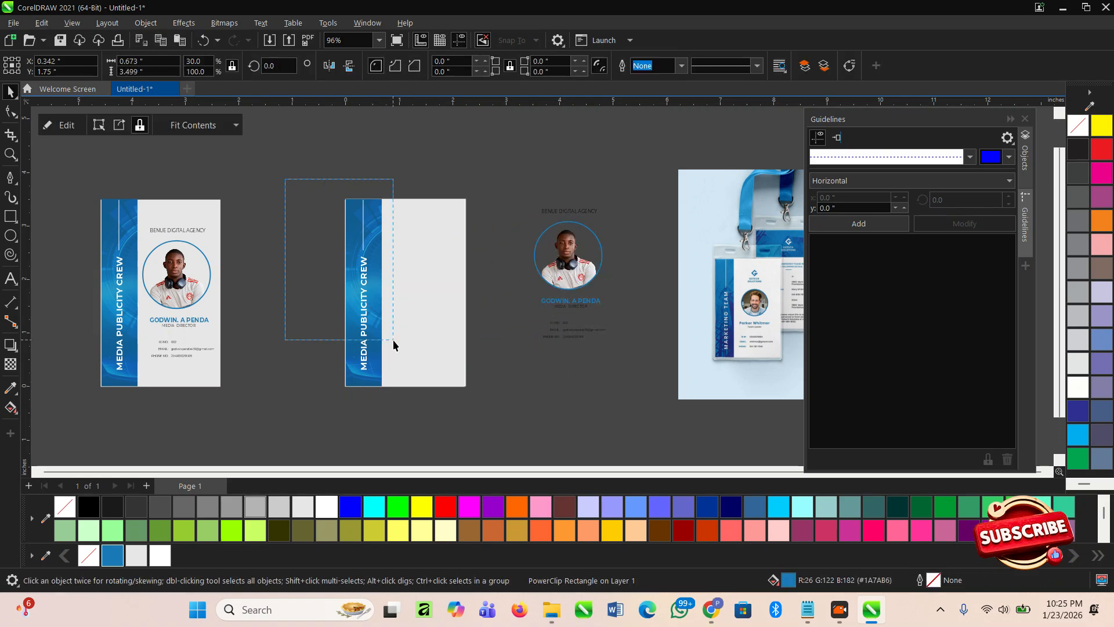
drag(417, 386, 417, 383)
key(Delete)
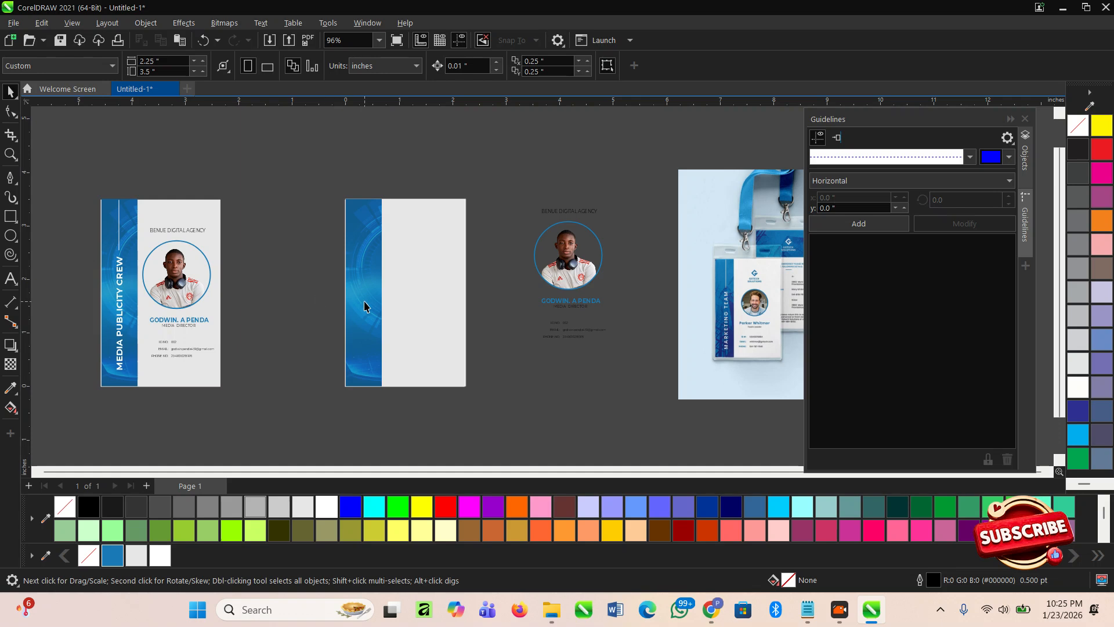
click(366, 302)
click(333, 285)
drag(368, 263, 246, 260)
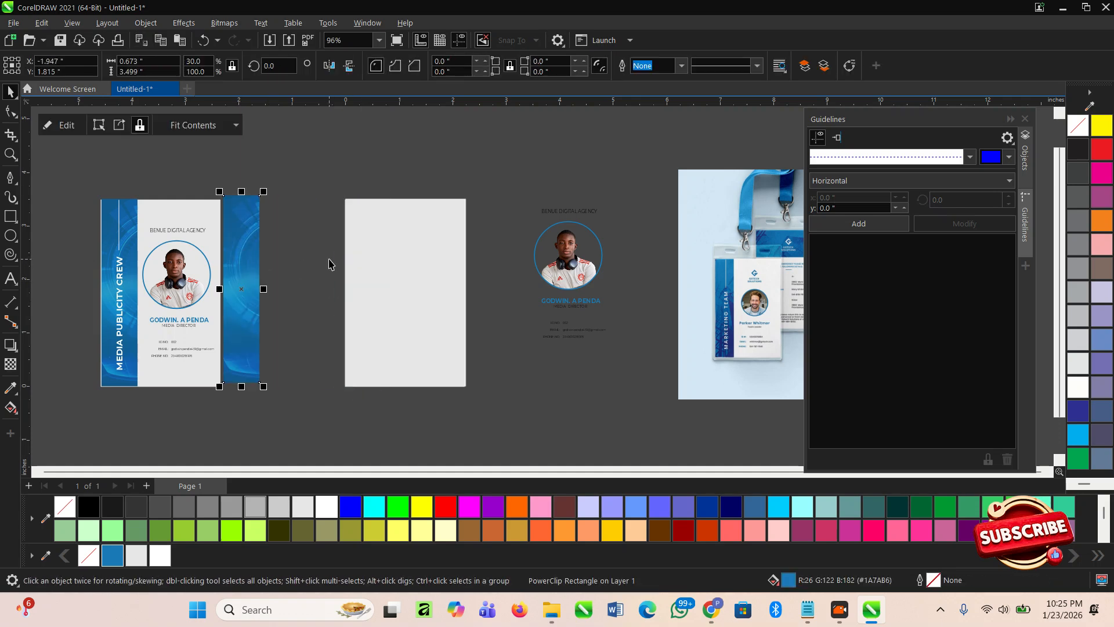
click(328, 265)
- Remove the background image from the blue bar's PowerClip contents
click(366, 249)
click(311, 248)
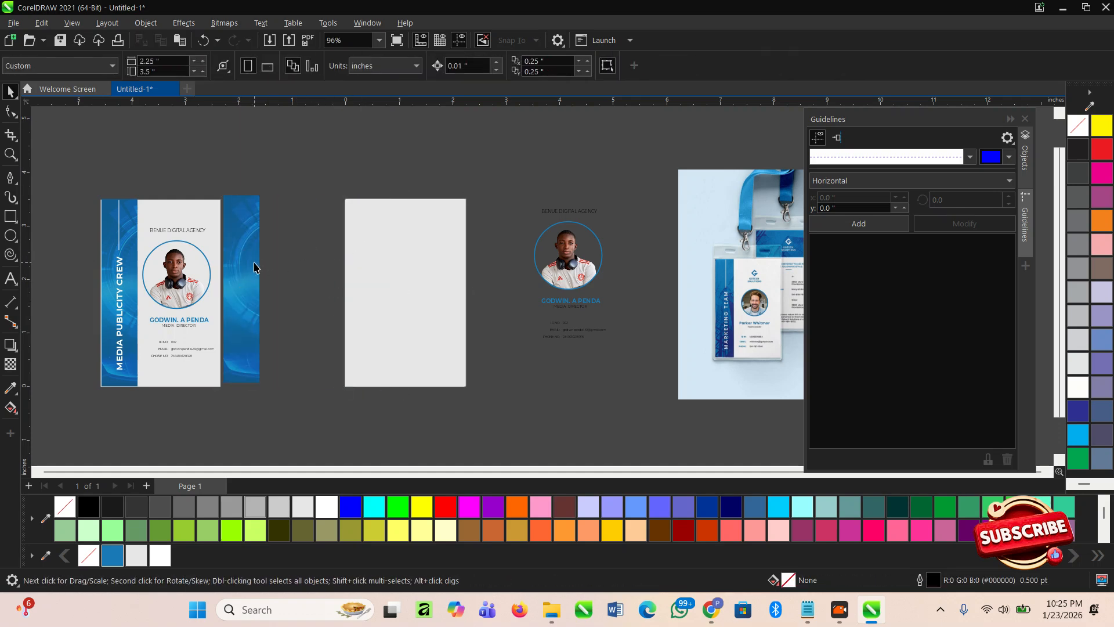
click(255, 273)
double_click(246, 280)
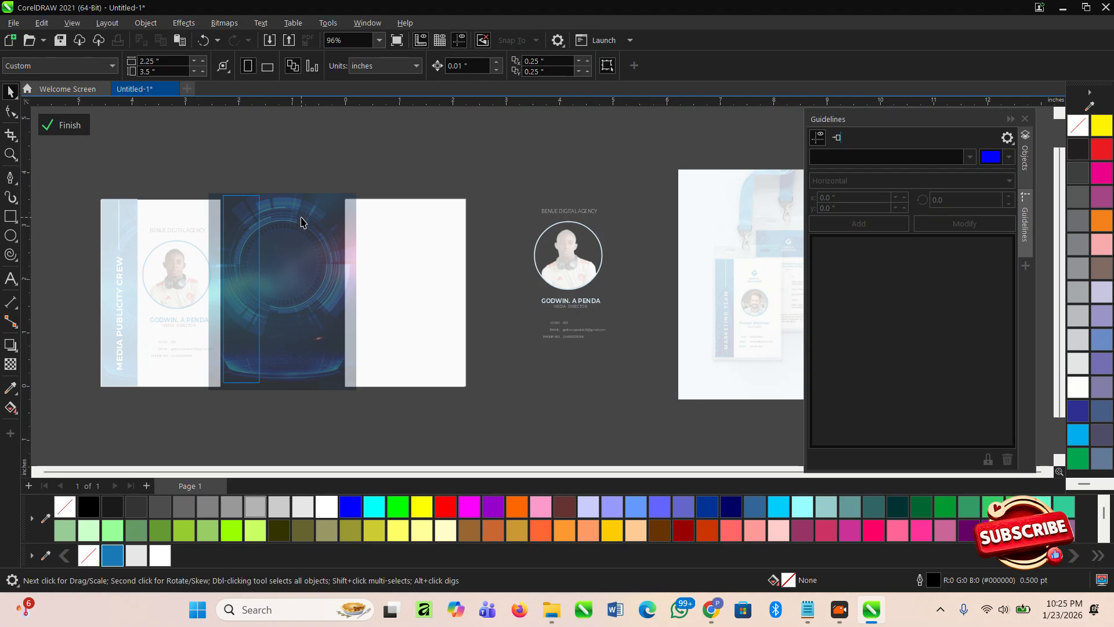
key(Delete)
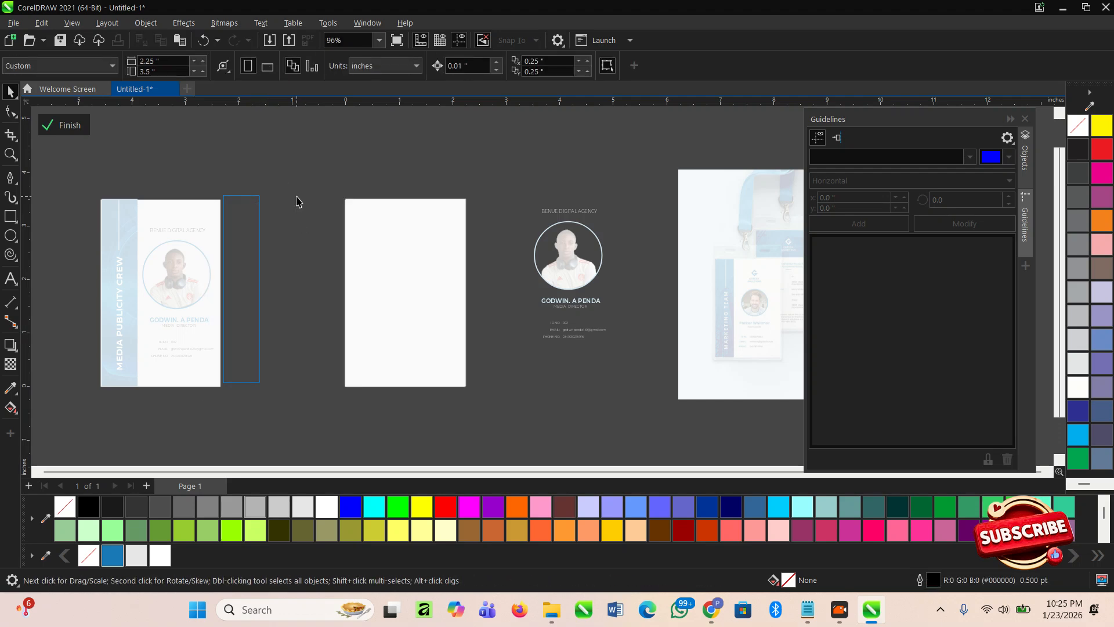
click(55, 122)
drag(255, 284, 374, 281)
key(ctrl+z)
- Align the blue bar to the card's top-left and resize it into a full-width header band
shift+click(375, 234)
key(t)
key(l)
click(366, 337)
drag(365, 393, 365, 260)
drag(407, 228, 480, 227)
key(ctrl+z)
drag(389, 232, 472, 232)
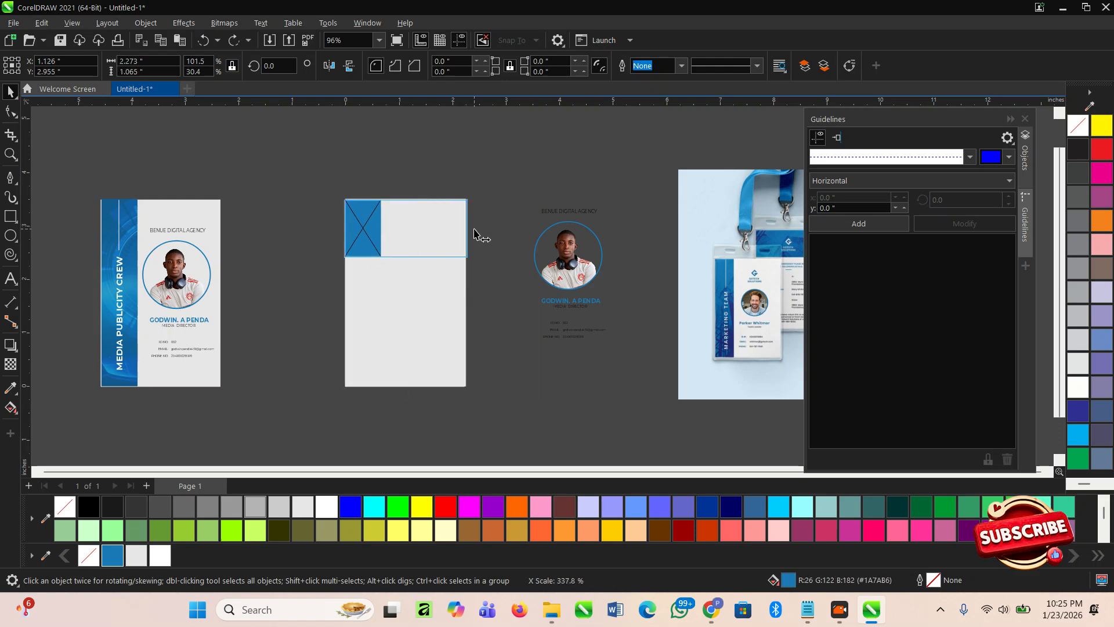
drag(473, 234, 471, 234)
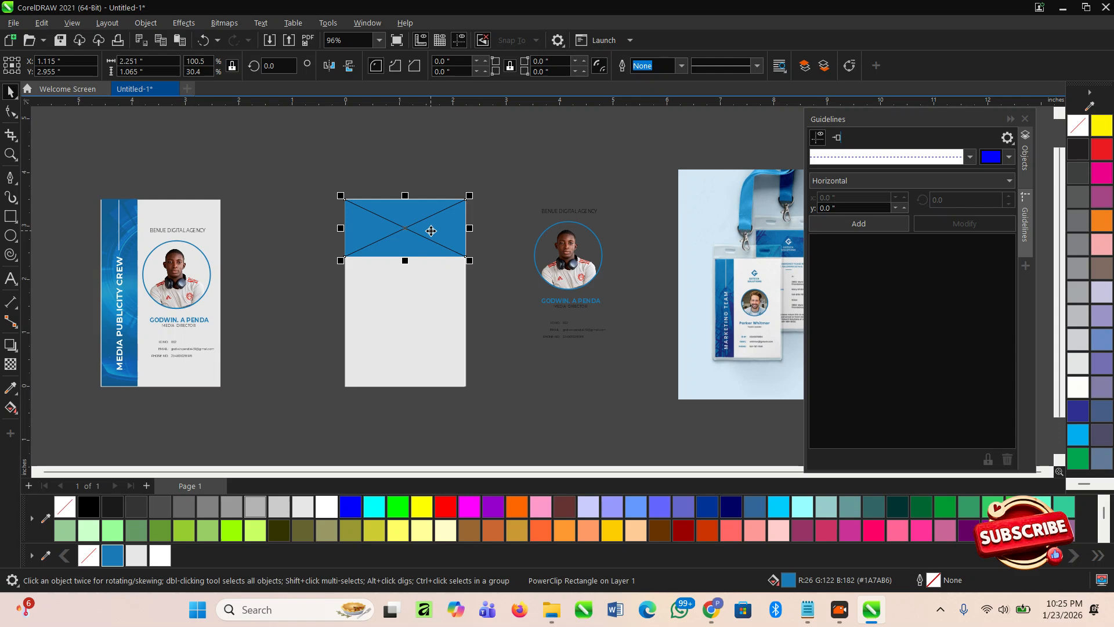
double_click(430, 231)
key(ctrl+v)
drag(282, 273, 420, 308)
scroll(410, 272, up, 1)
click(429, 312)
click(415, 312)
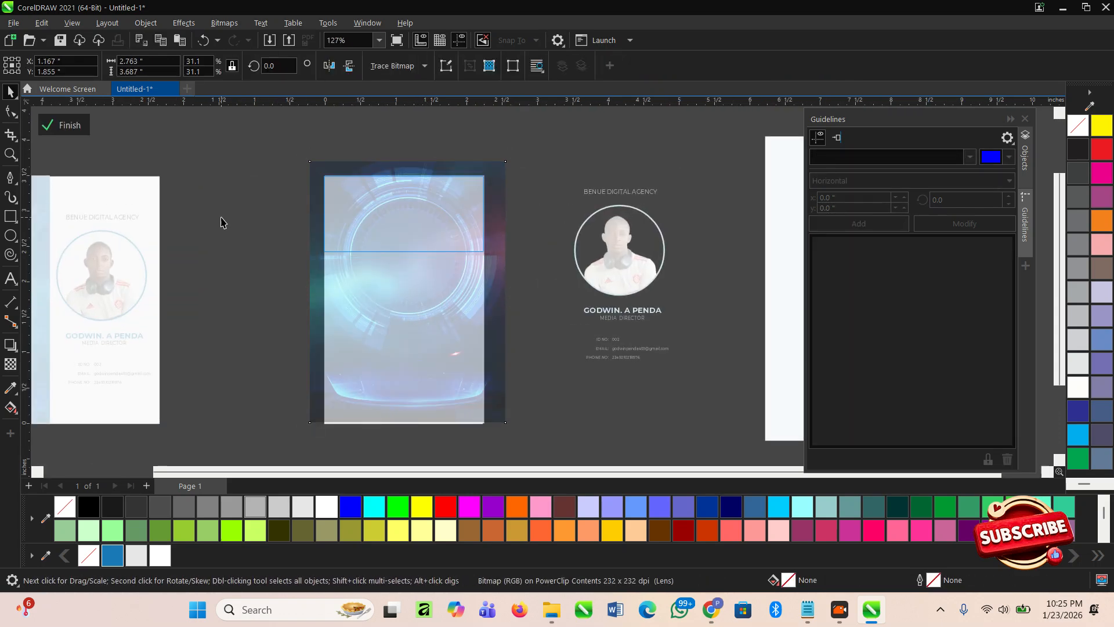
click(72, 128)
click(174, 178)
scroll(386, 247, up, 1)
click(383, 235)
scroll(304, 201, down, 2)
scroll(333, 250, down, 1)
scroll(574, 256, up, 2)
scroll(639, 278, up, 3)
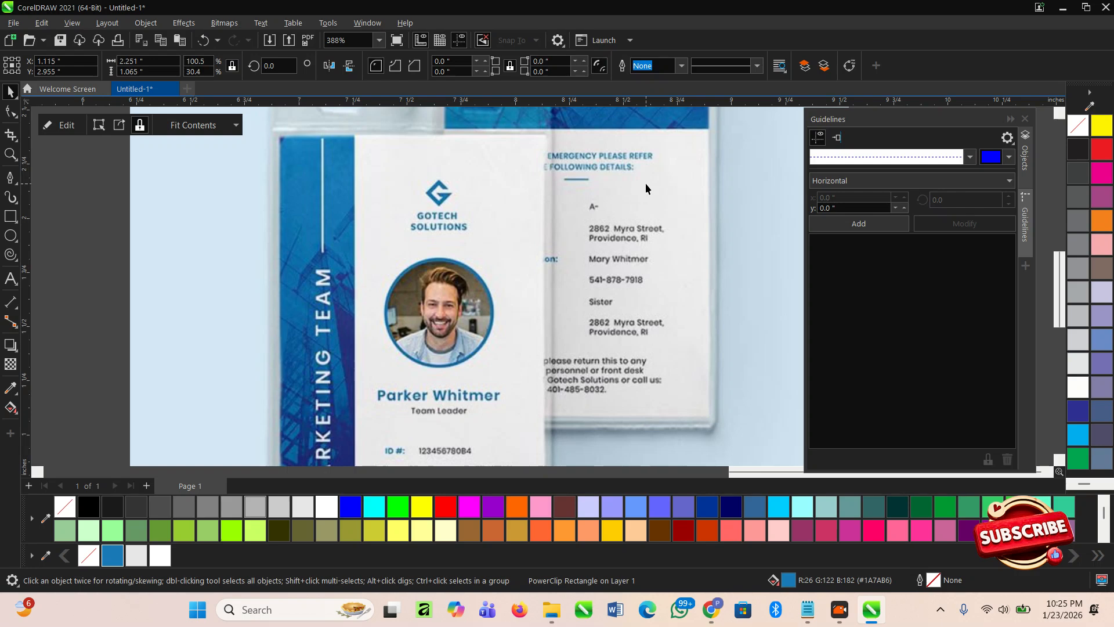
scroll(635, 220, down, 3)
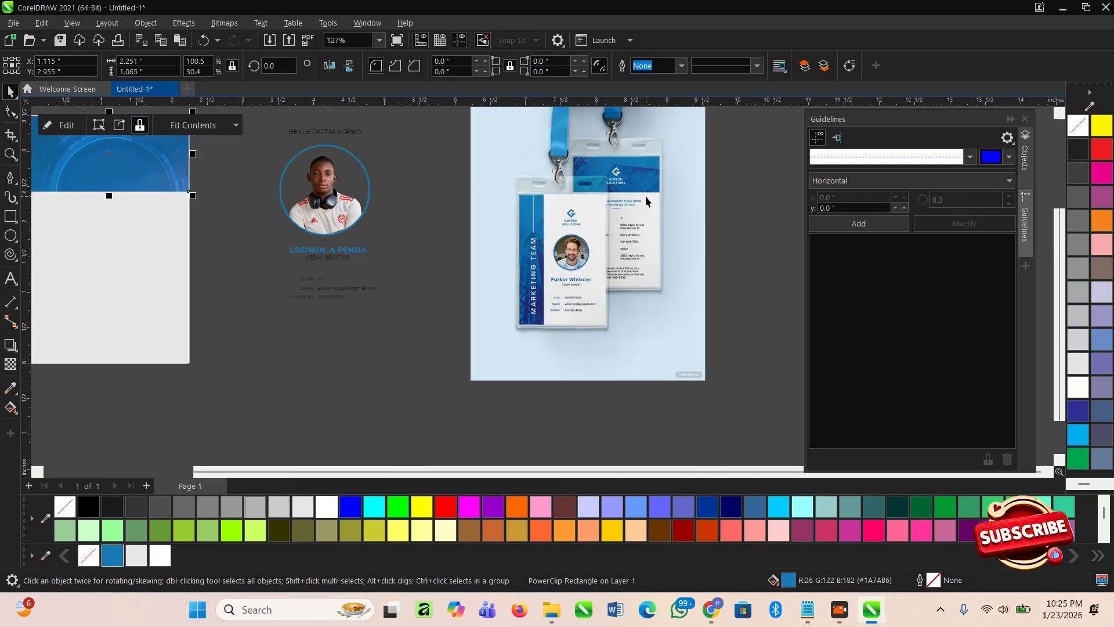
scroll(627, 174, up, 1)
scroll(291, 203, down, 4)
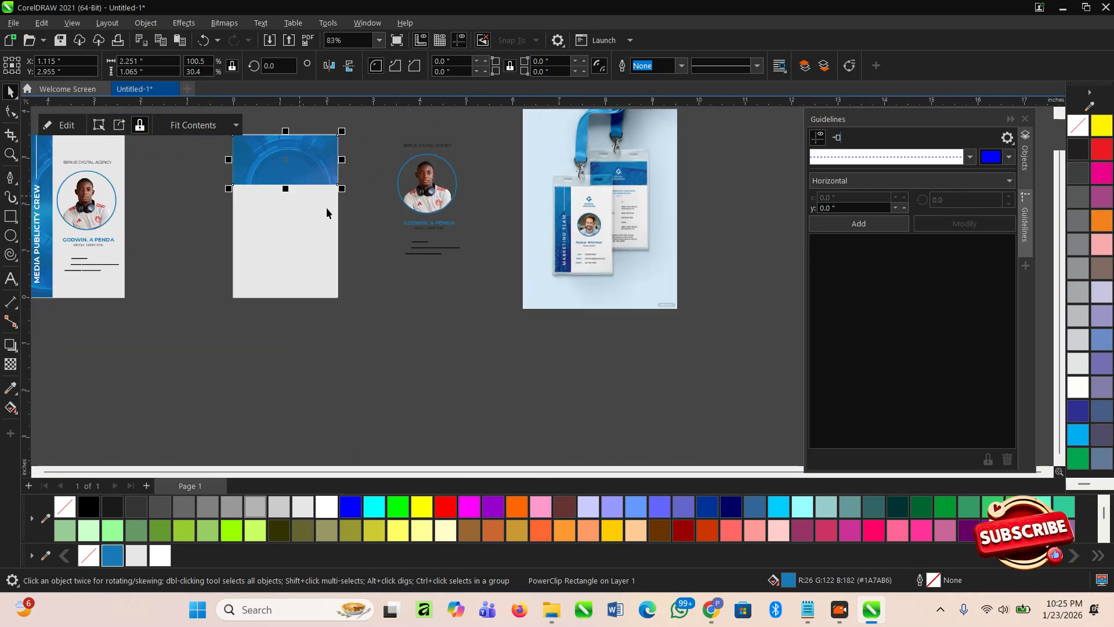
click(450, 300)
scroll(465, 300, up, 2)
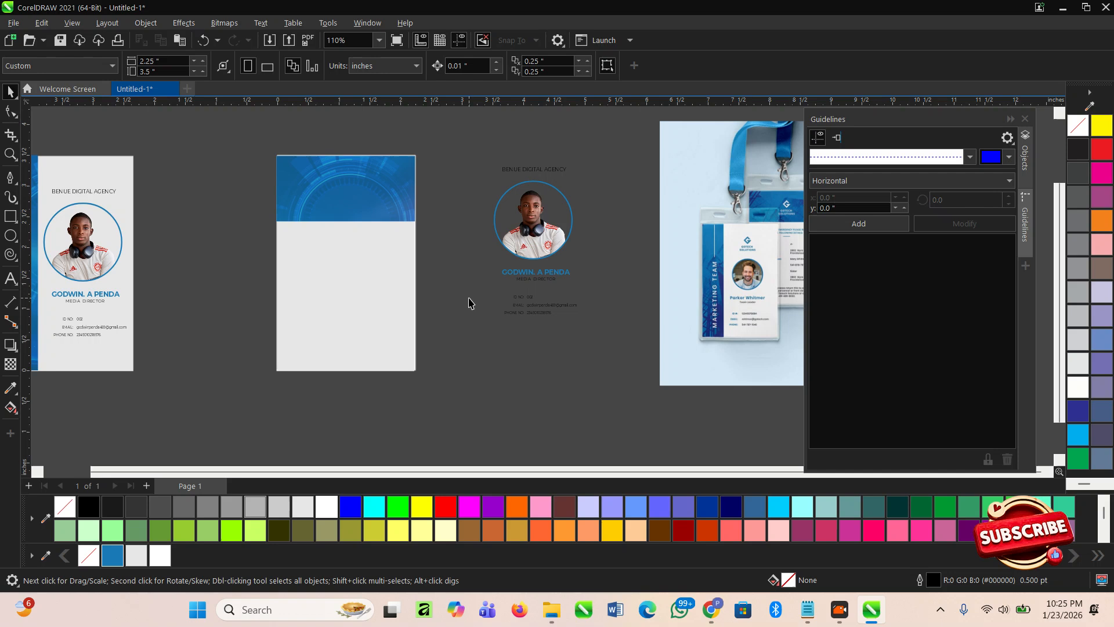
scroll(407, 239, up, 1)
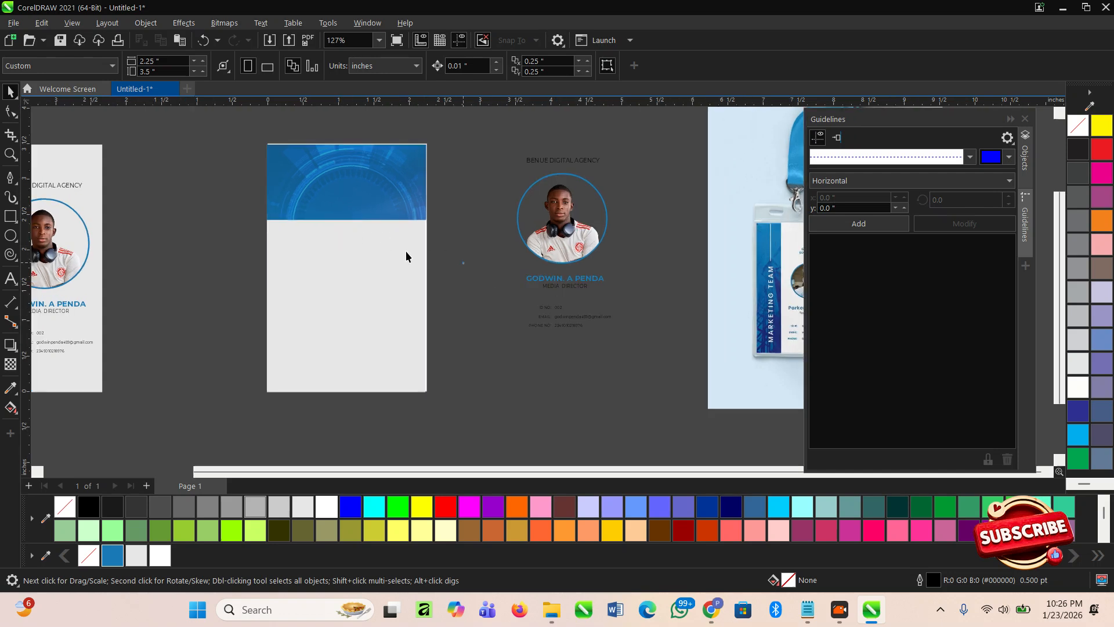
scroll(322, 268, up, 1)
- With the Text tool, place a text insertion point on the blank back card
click(8, 280)
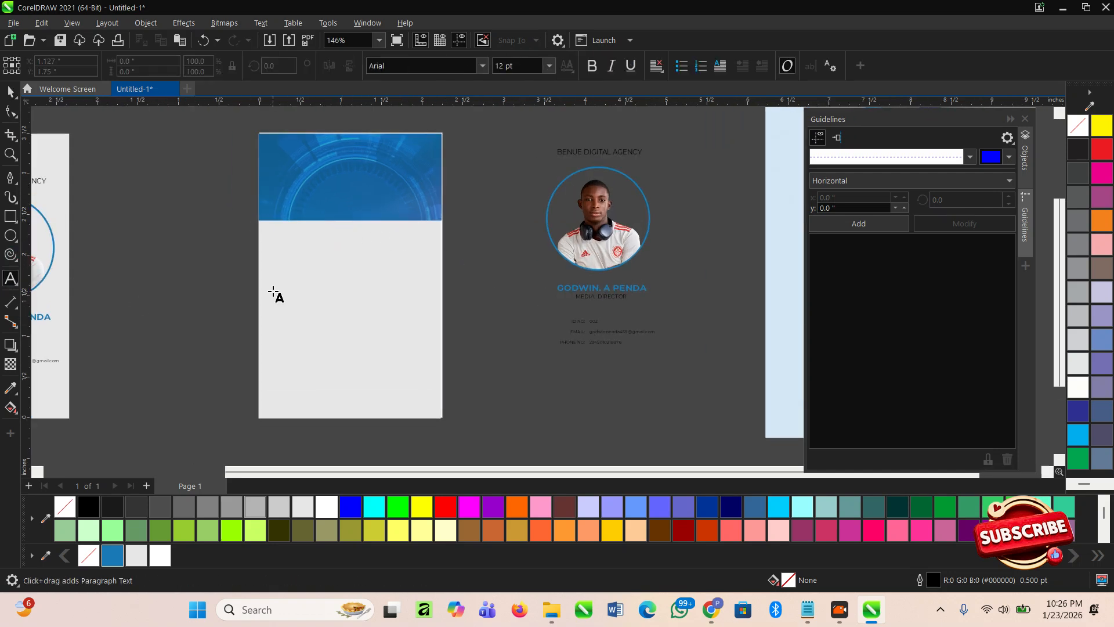
scroll(285, 282, up, 1)
scroll(289, 269, down, 5)
scroll(582, 289, up, 12)
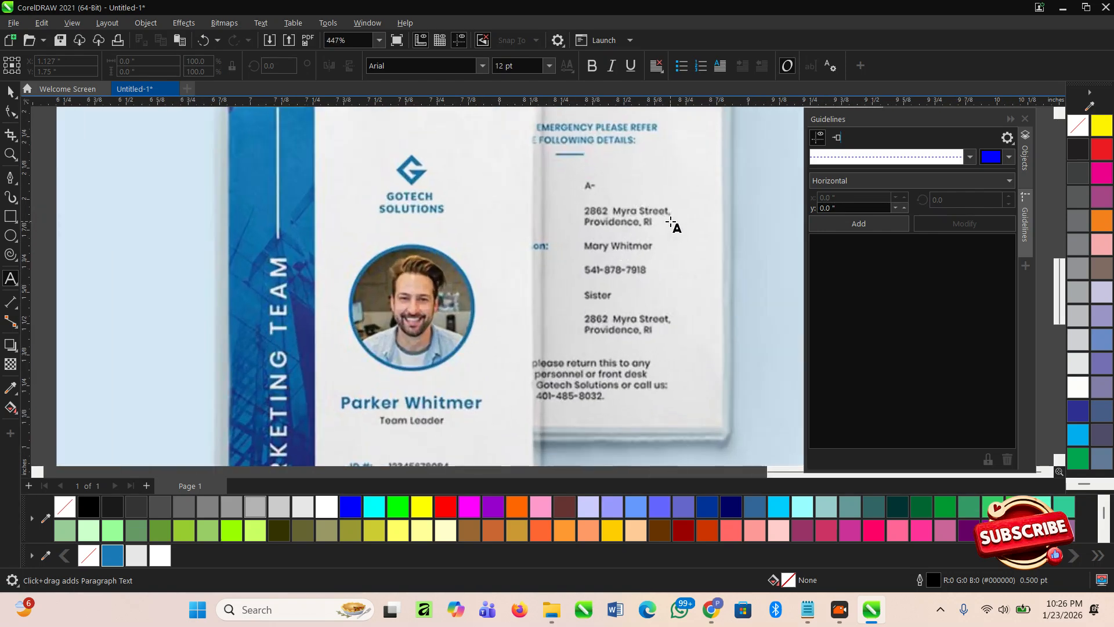
scroll(672, 223, down, 6)
scroll(666, 227, up, 1)
scroll(381, 229, down, 3)
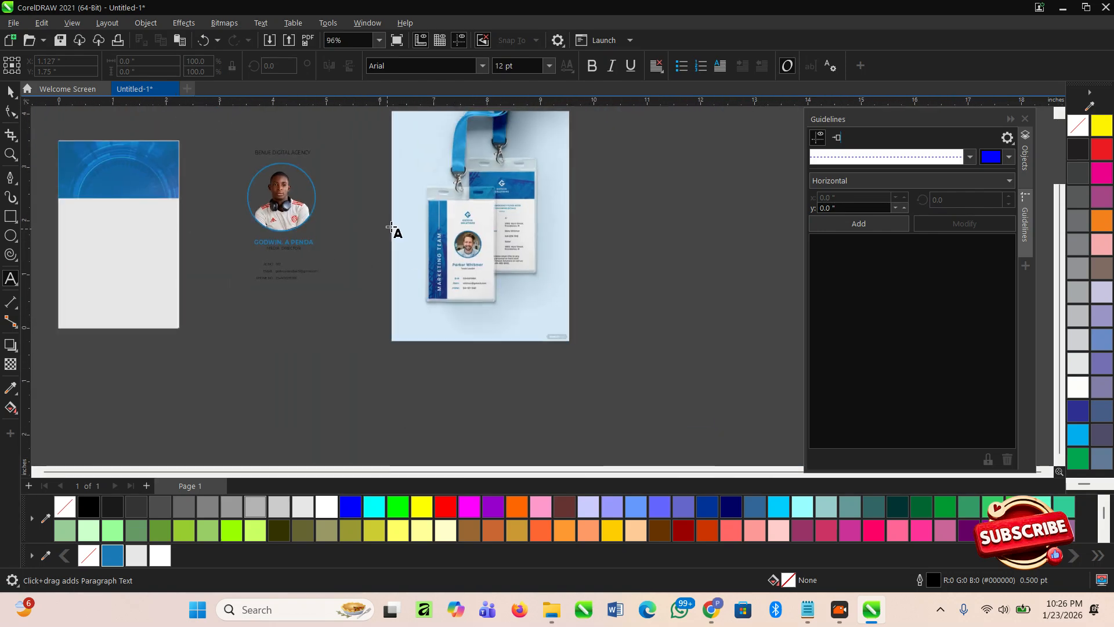
scroll(132, 266, left, 3)
scroll(186, 199, up, 1)
click(186, 195)
scroll(524, 325, down, 3)
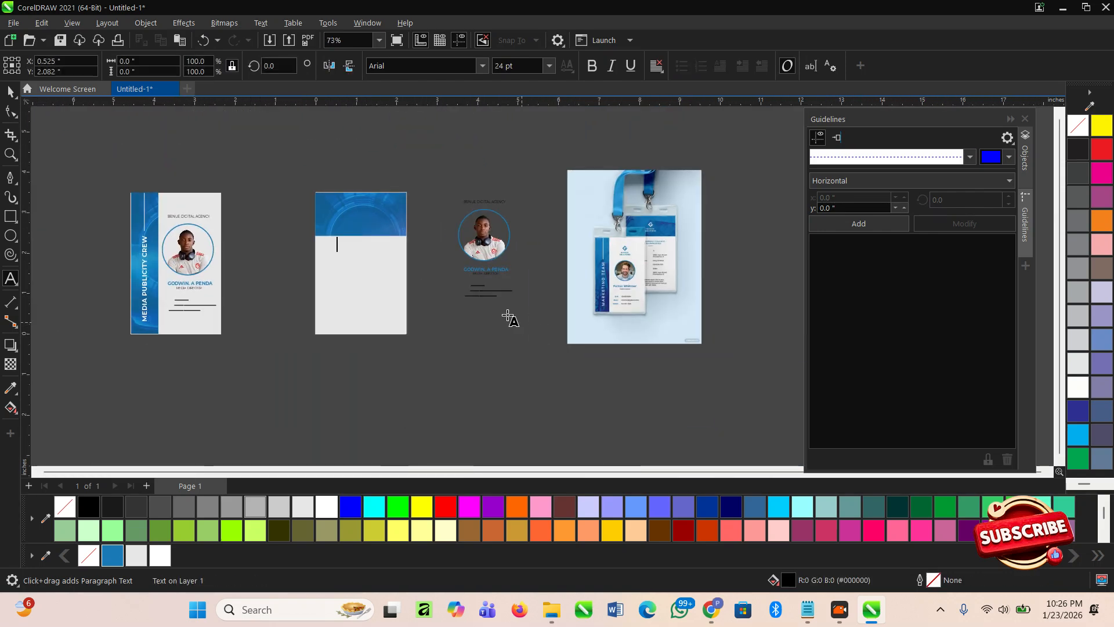
- Move the BENUE DIGITAL AGENCY text onto the back card below the blue header
click(5, 92)
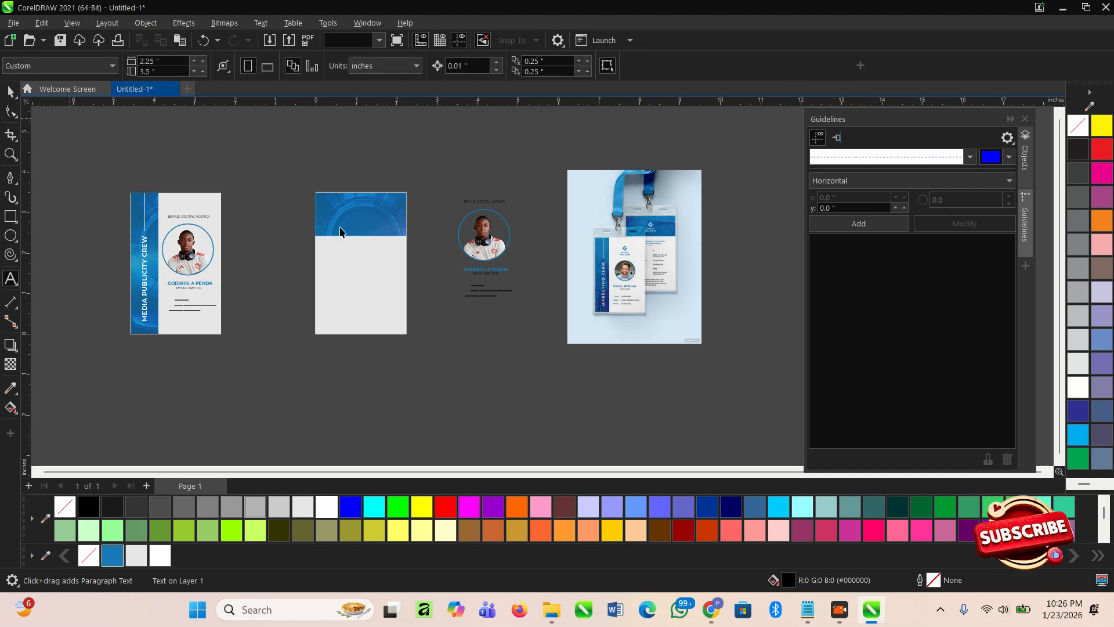
scroll(501, 206, up, 2)
drag(527, 181, 361, 258)
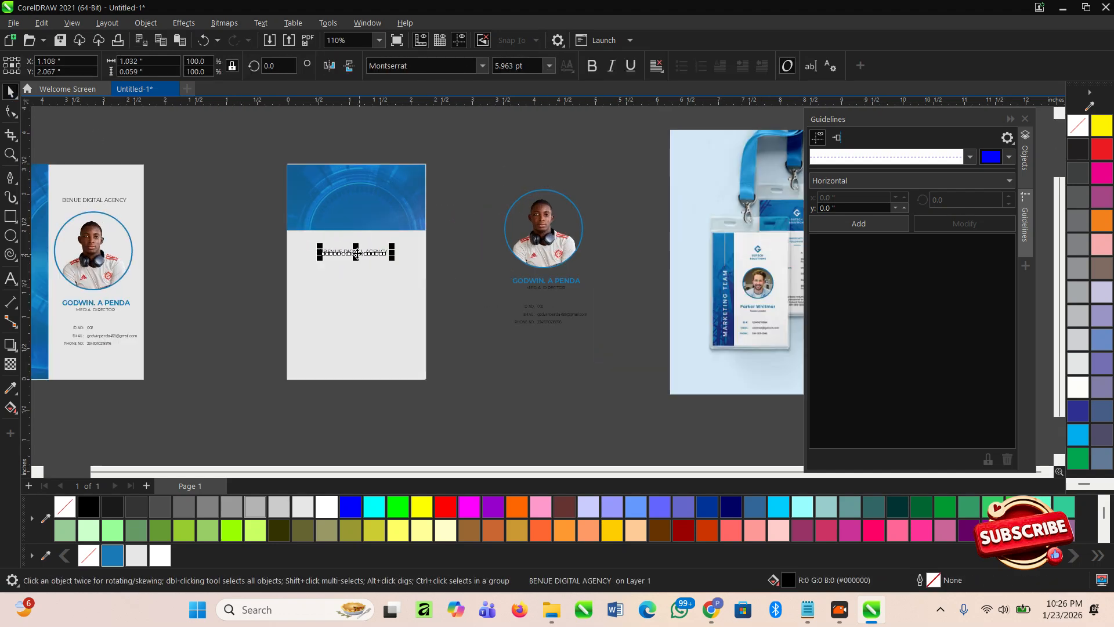
scroll(360, 257, up, 3)
double_click(359, 252)
scroll(358, 253, down, 3)
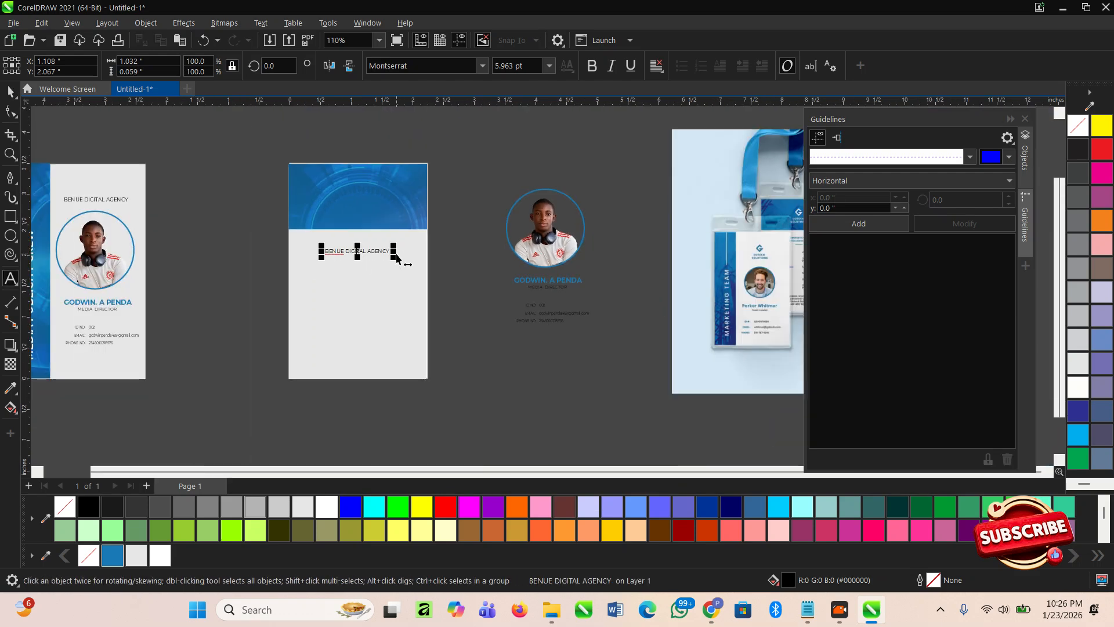
click(493, 170)
- Delete the spare circular PowerClip photo and reselect the agency text
drag(501, 175, 644, 276)
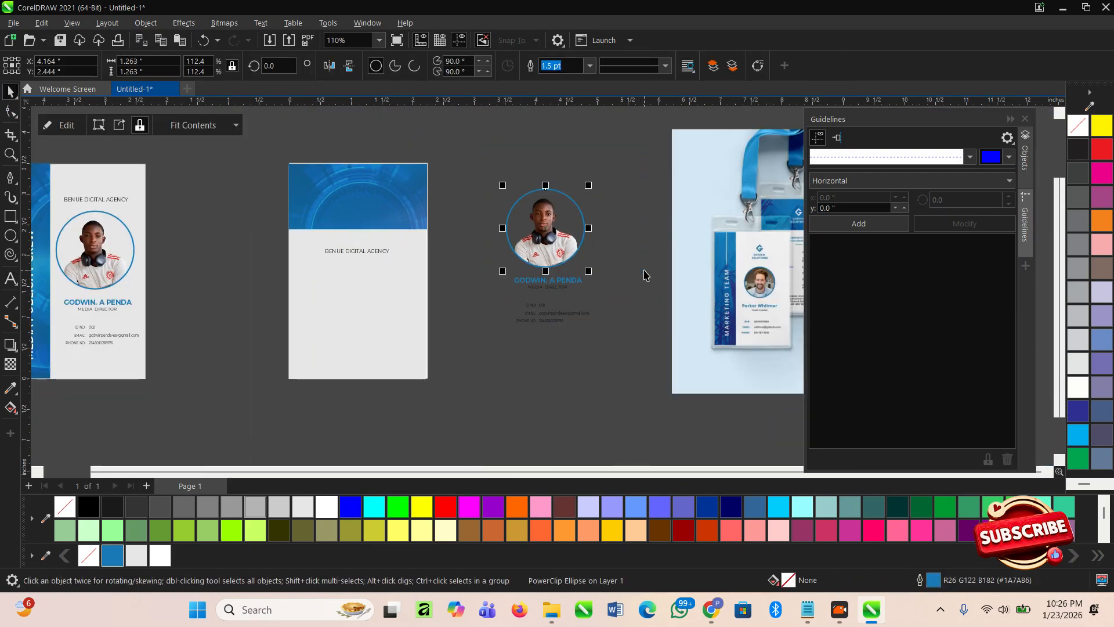
key(Delete)
scroll(349, 255, up, 2)
click(342, 249)
click(341, 249)
double_click(340, 249)
text(address)
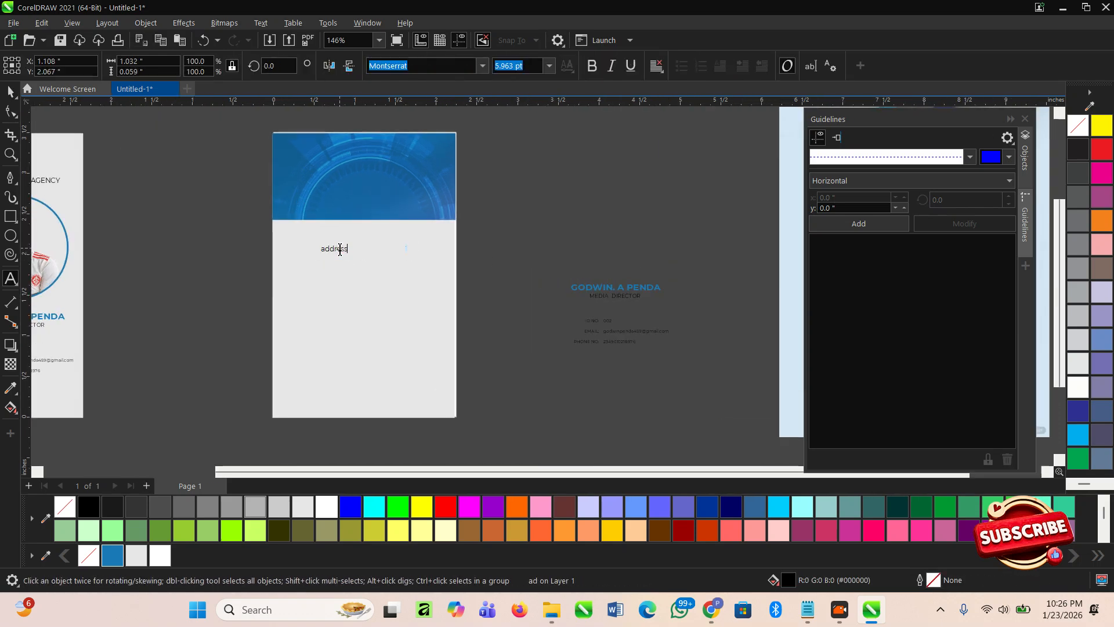
text(:)
key(BackSpace)
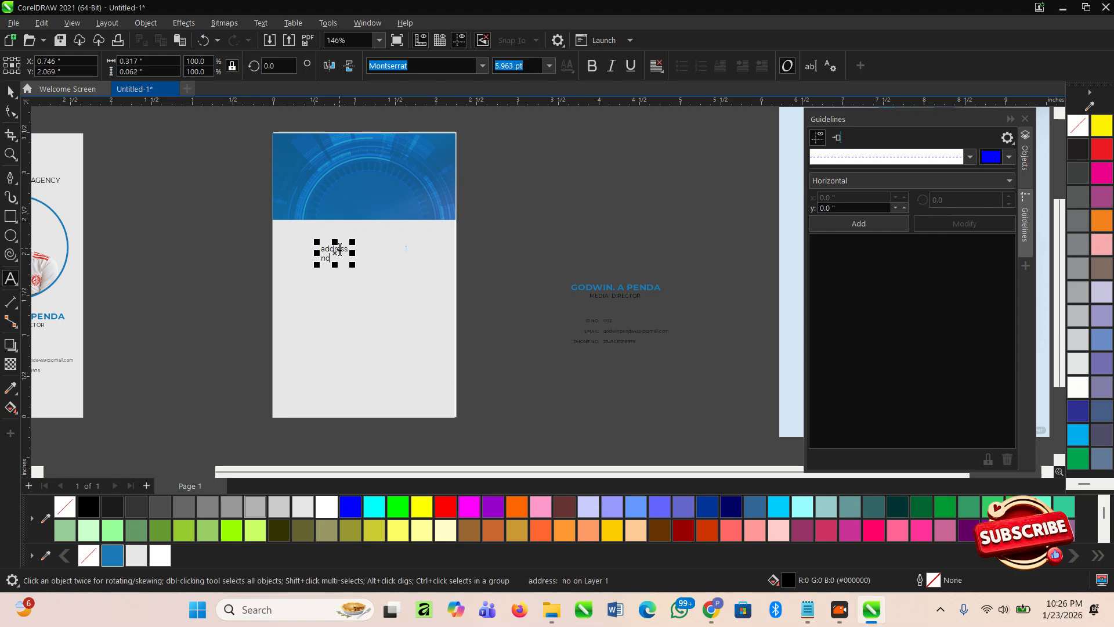
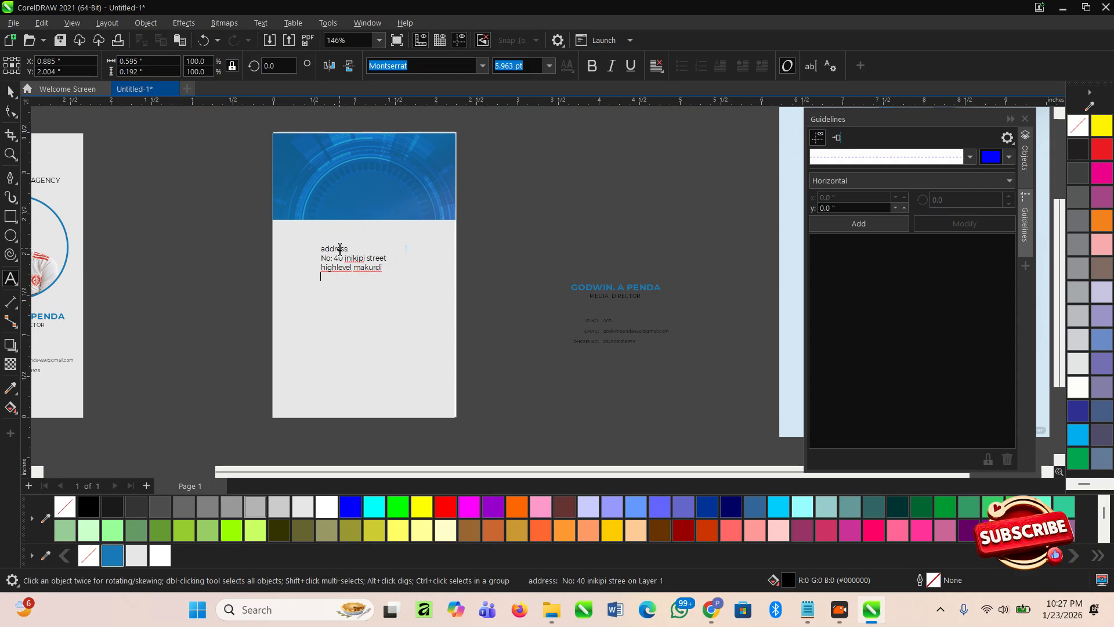
text(if e)
text(this e)
- Add the note 'This most be in posession of the person who owes this id at all times'
key(BackSpace)
key(BackSpace)
text(this most be in posession of)
key(Escape)
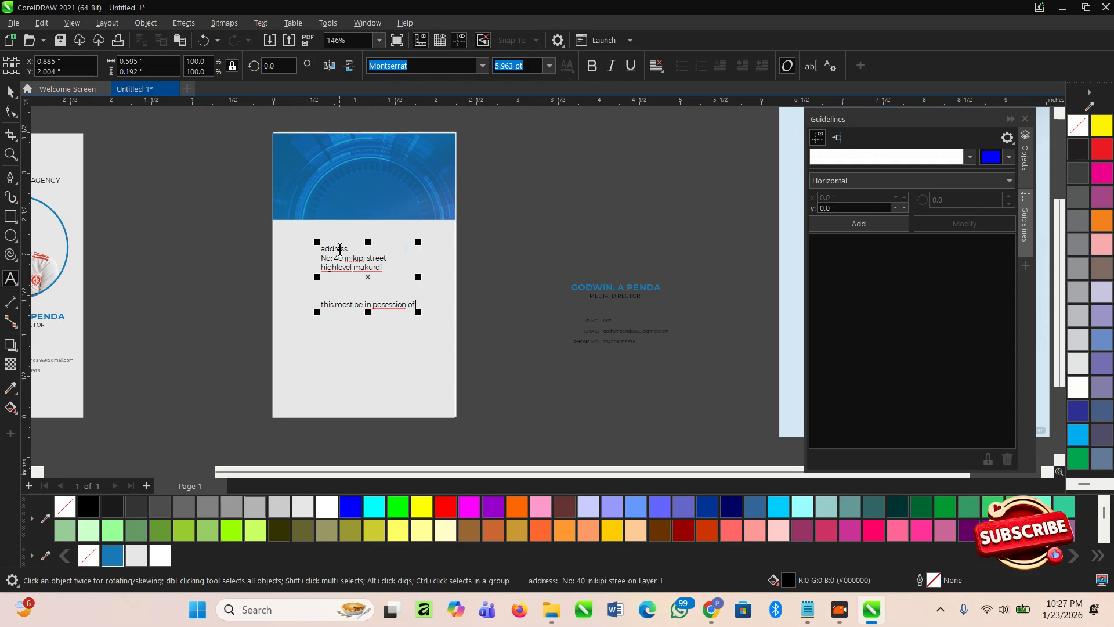
text(the p)
text(erson c)
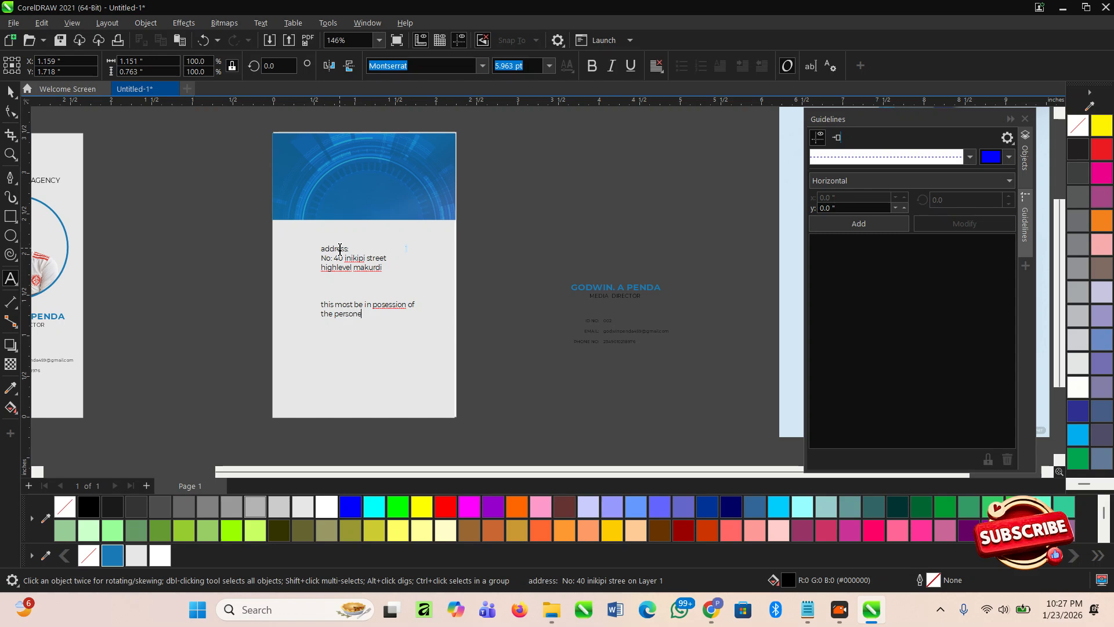
text(n)
key(BackSpace)
key(BackSpace)
text(who owes this id at all times)
scroll(398, 342, up, 3)
click(234, 251)
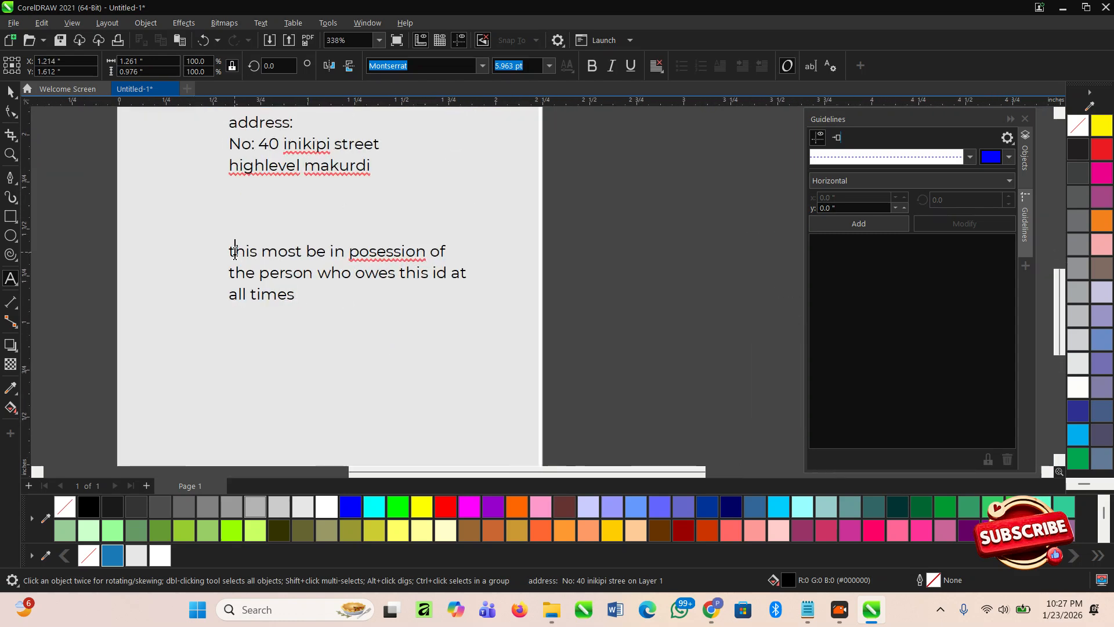
key(BackSpace)
text(T)
click(10, 91)
scroll(255, 281, down, 2)
- Centre-align the back-card text, nudge it into place and scale it larger
double_click(265, 268)
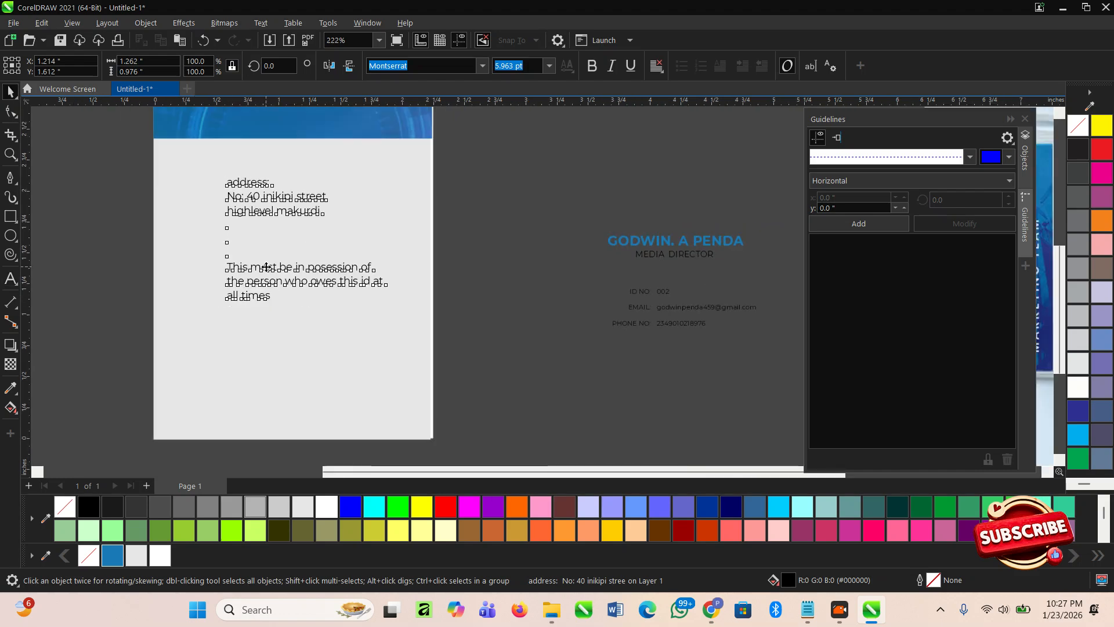
key(ctrl+e)
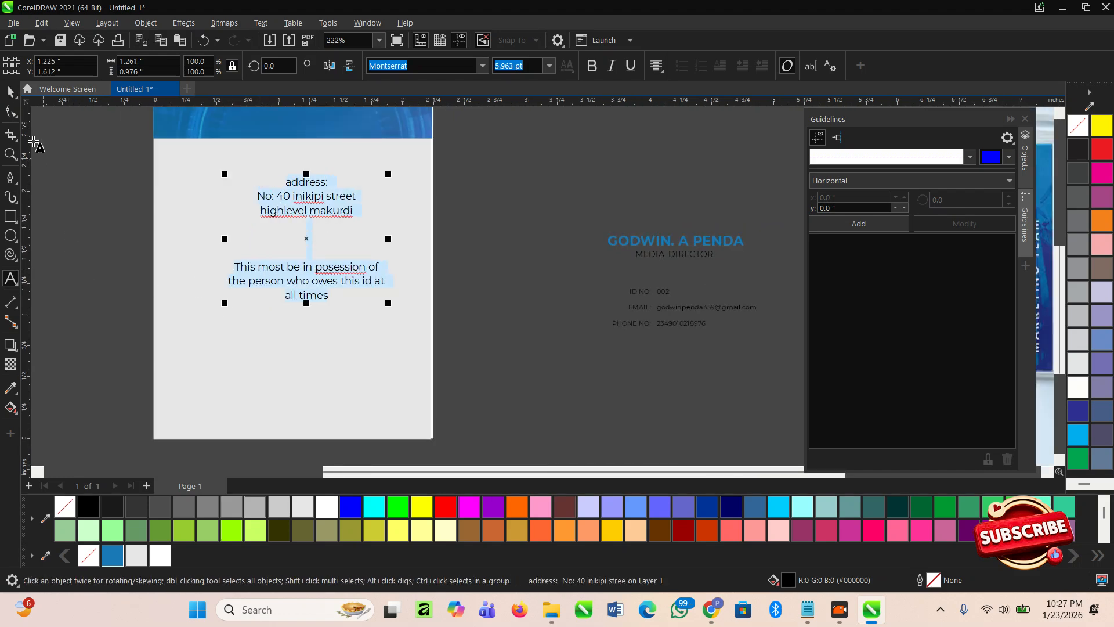
click(11, 91)
alt+click(292, 195)
alt+click(292, 195)
alt+click(291, 196)
click(291, 196)
drag(291, 196, 271, 200)
drag(370, 313, 414, 345)
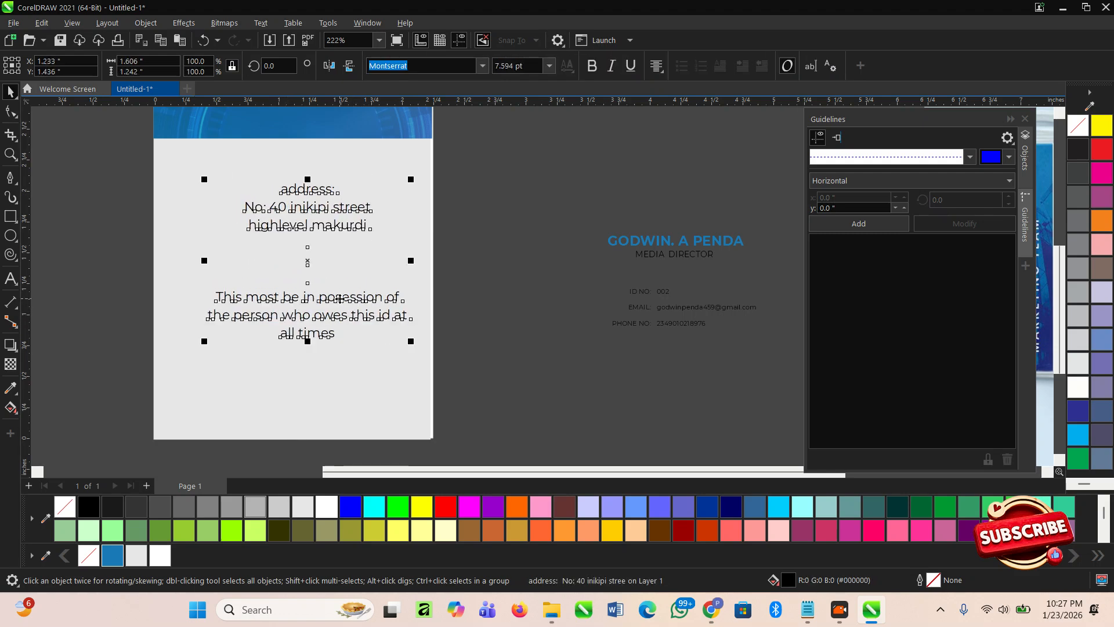
scroll(328, 303, down, 3)
click(387, 355)
- Make the heading a bold, capitalised 'Address:'
scroll(301, 340, up, 1)
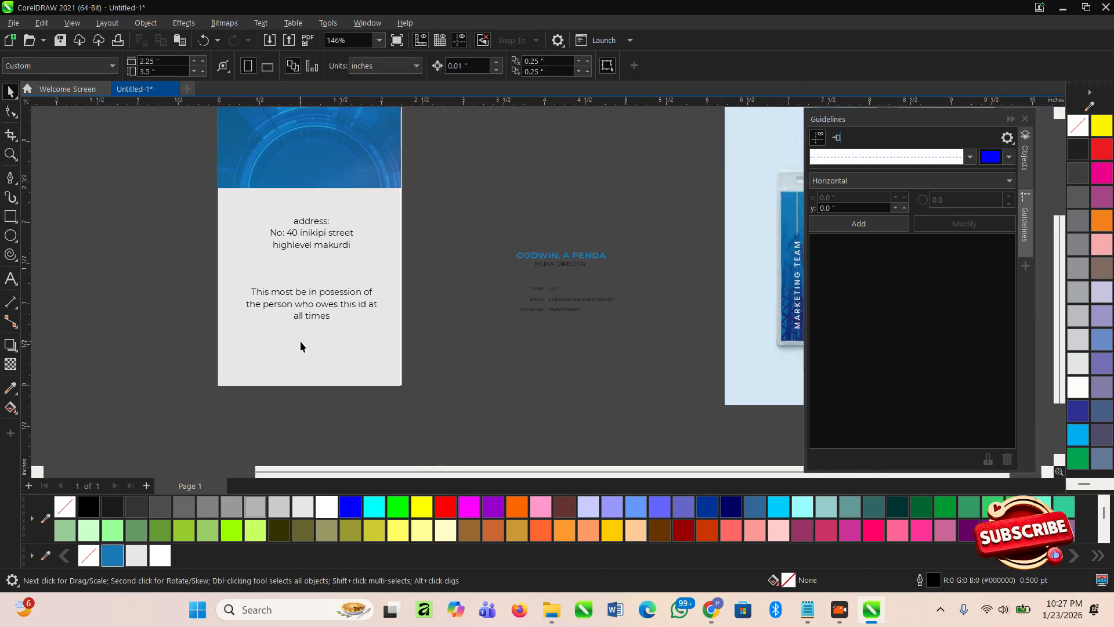
click(324, 316)
scroll(296, 174, up, 3)
double_click(337, 212)
drag(348, 213, 285, 213)
key(ctrl+b)
click(296, 215)
key(BackSpace)
text(A)
drag(299, 233, 294, 333)
click(264, 253)
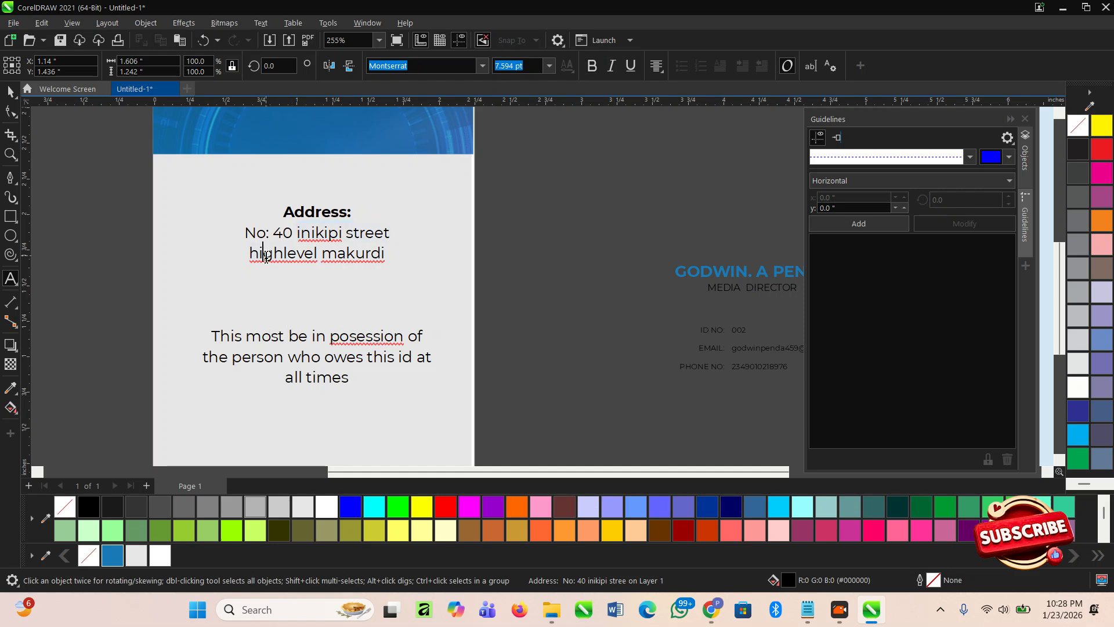
click(276, 334)
click(11, 91)
- Delete the leftover GODWIN text block beside the cards
scroll(467, 274, down, 2)
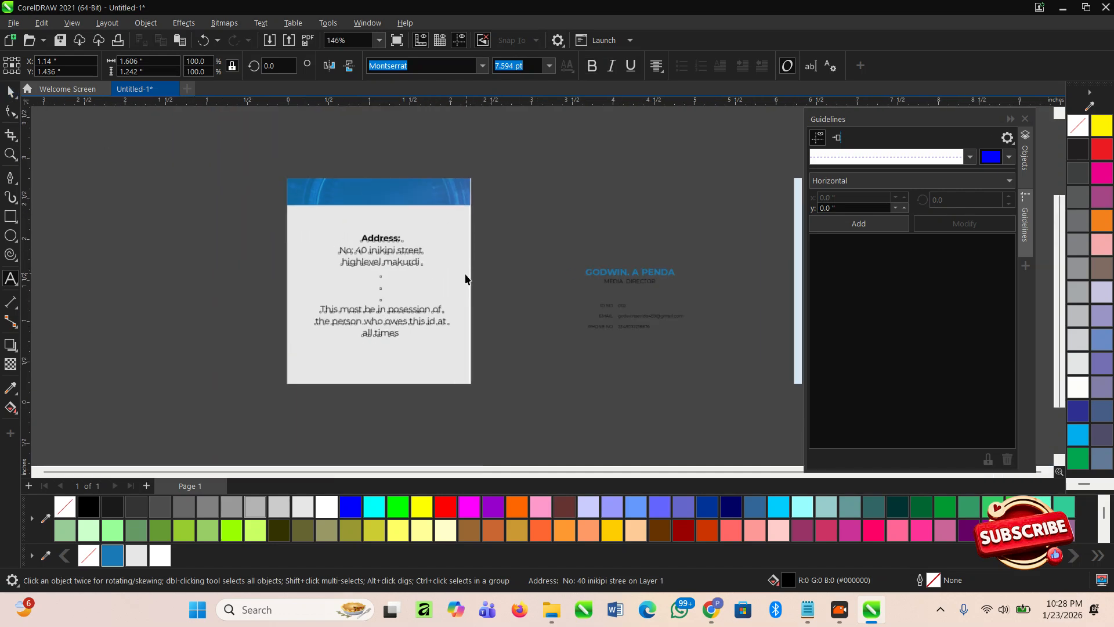
click(405, 264)
click(430, 396)
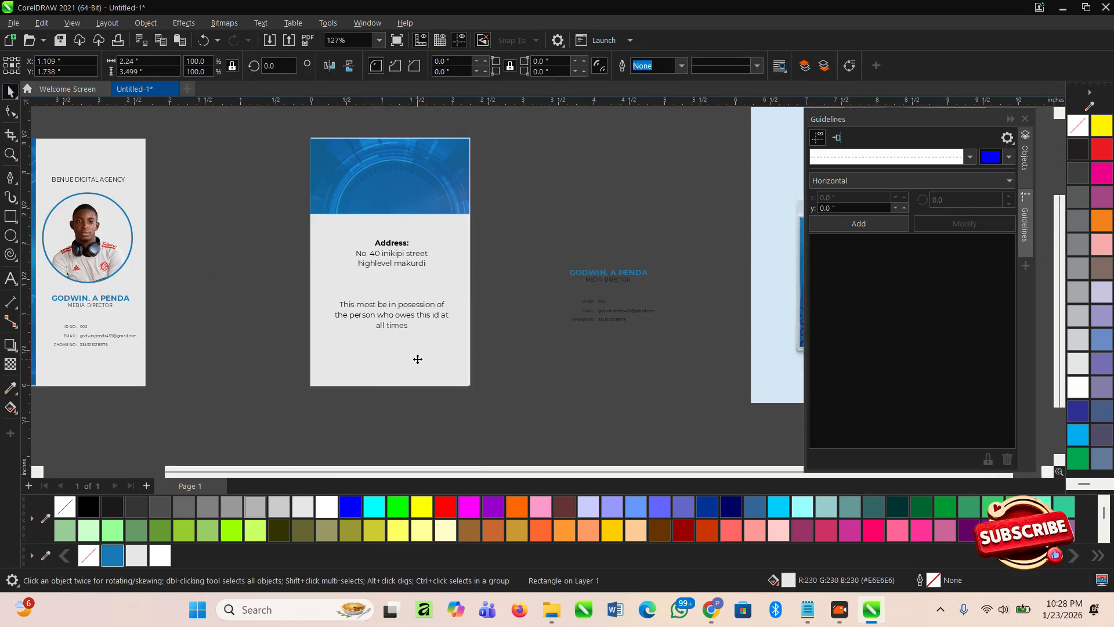
scroll(454, 336, down, 1)
drag(685, 397, 531, 255)
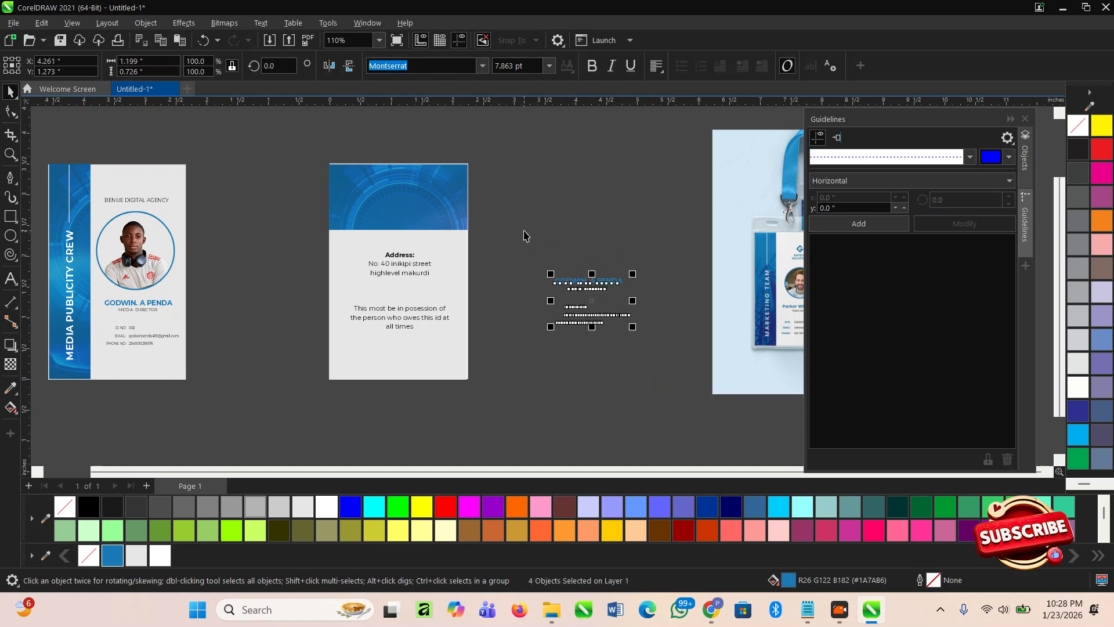
key(Delete)
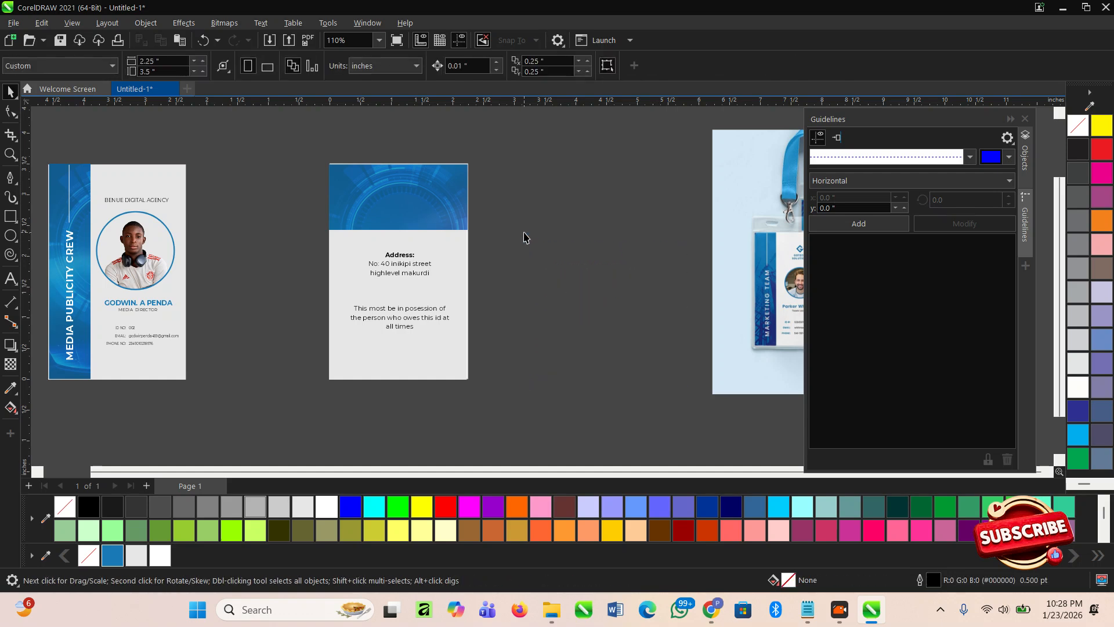
scroll(394, 313, up, 1)
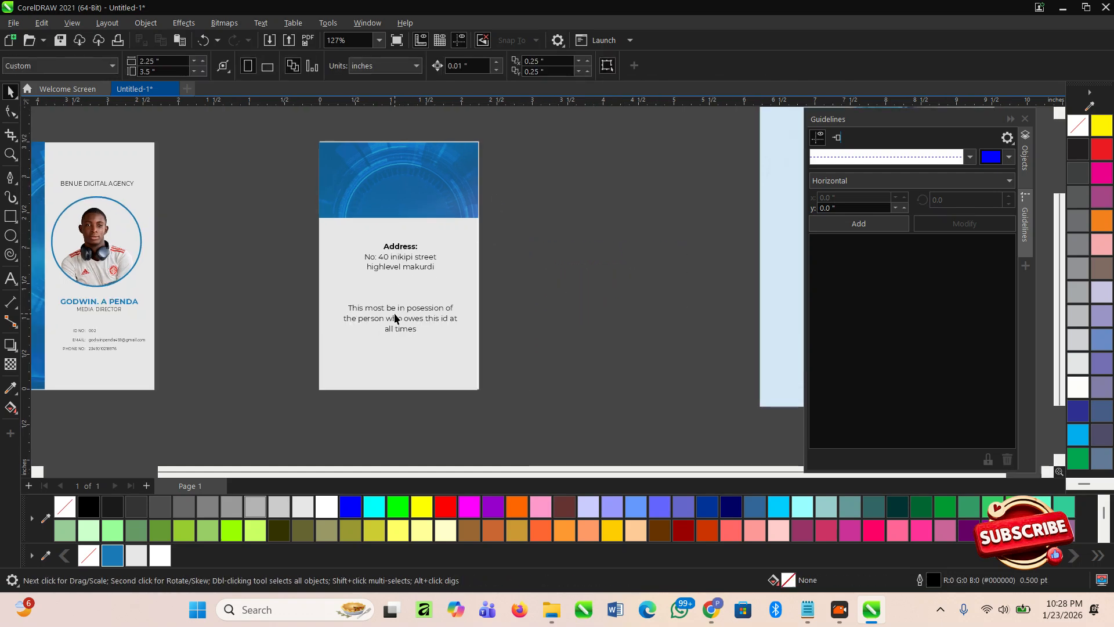
scroll(505, 316, down, 2)
scroll(194, 352, up, 2)
scroll(425, 361, down, 1)
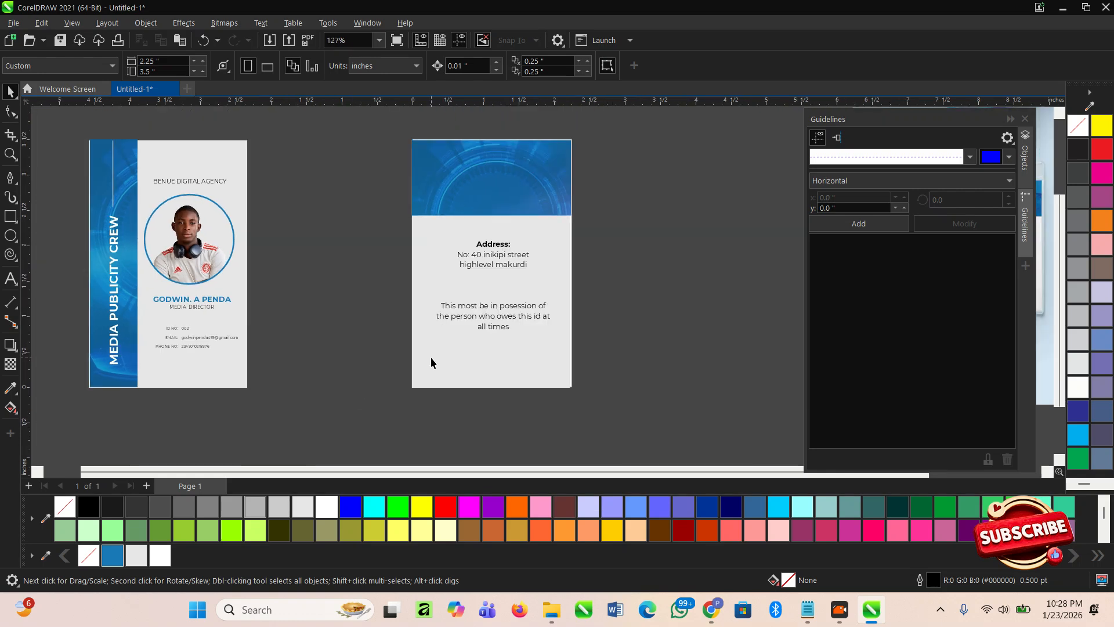